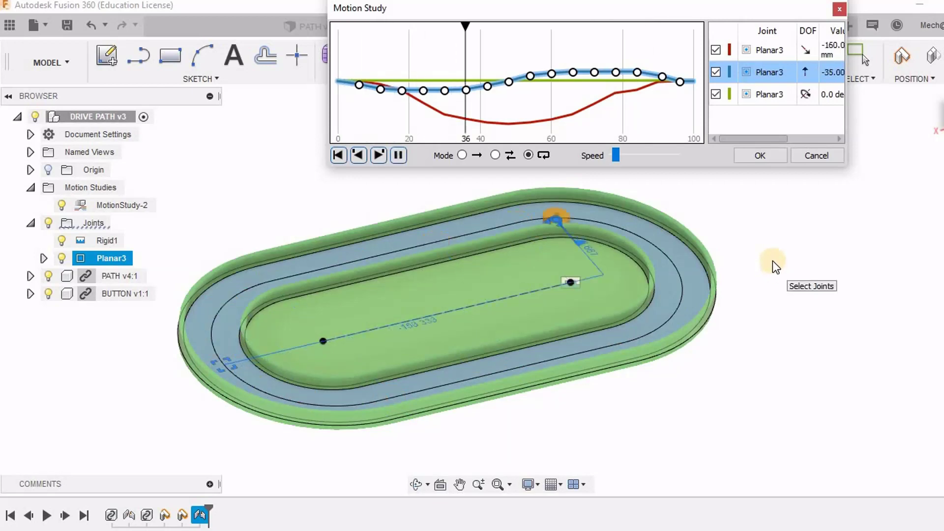
left_click(758, 154)
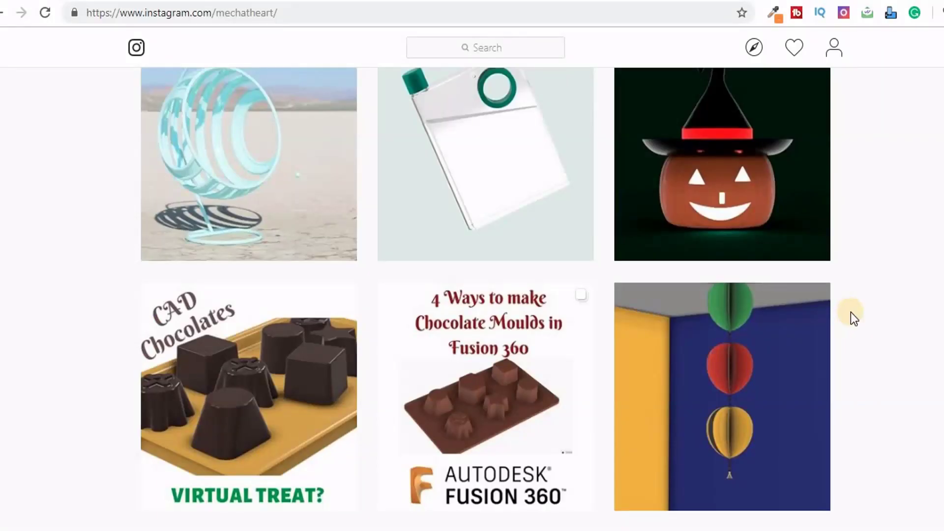
scroll(851, 312, "down", 20)
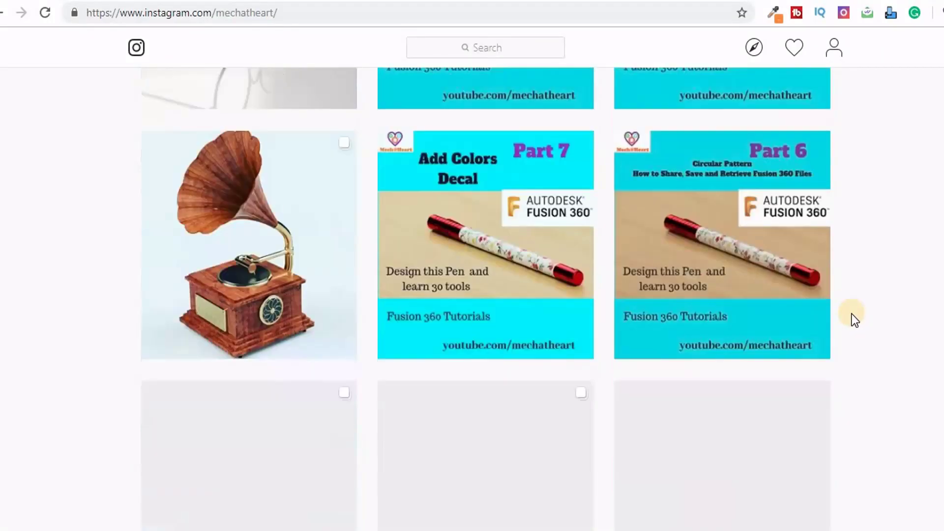
scroll(852, 314, "down", 20)
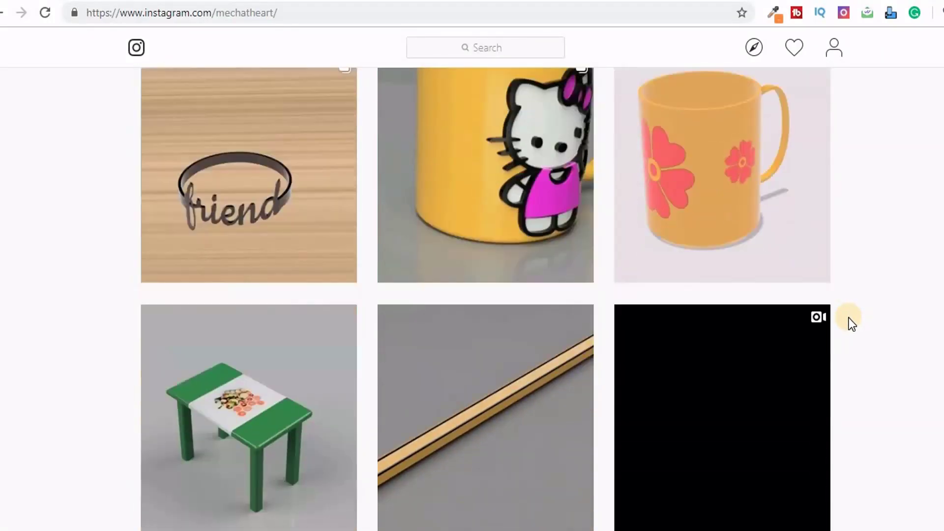
scroll(849, 320, "down", 15)
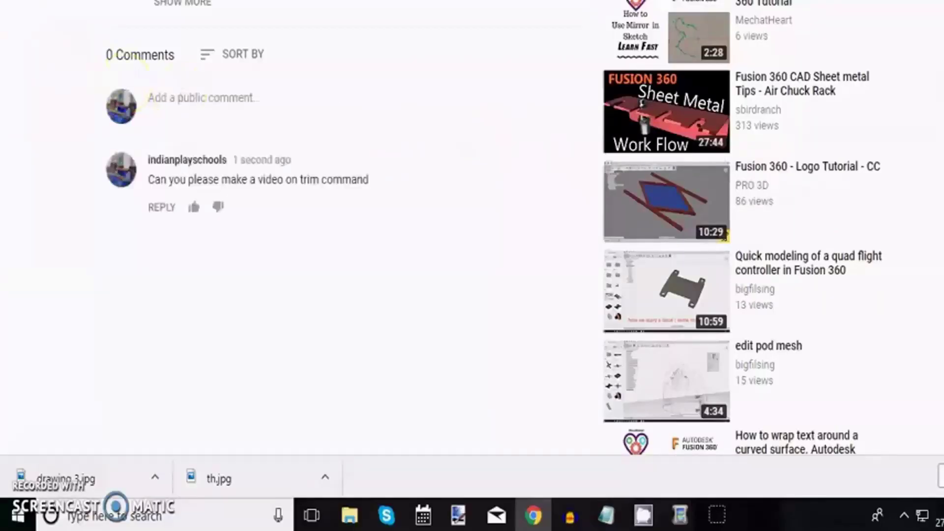
scroll(236, 274, "up", 5)
left_click(525, 186)
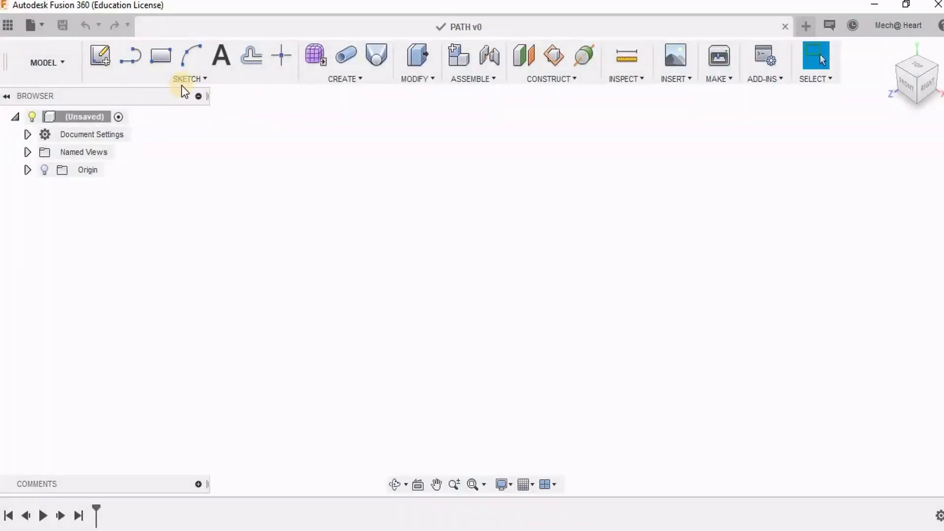
Start a sketch on the front (XY) origin plane and draw a horizontal center-to-center slot from the origin, about 42 mm wide.
left_click(101, 56)
left_click(502, 221)
left_click(191, 78)
left_click(189, 79)
mouse_move(168, 125)
left_click(232, 130)
left_click(476, 266)
left_click(624, 267)
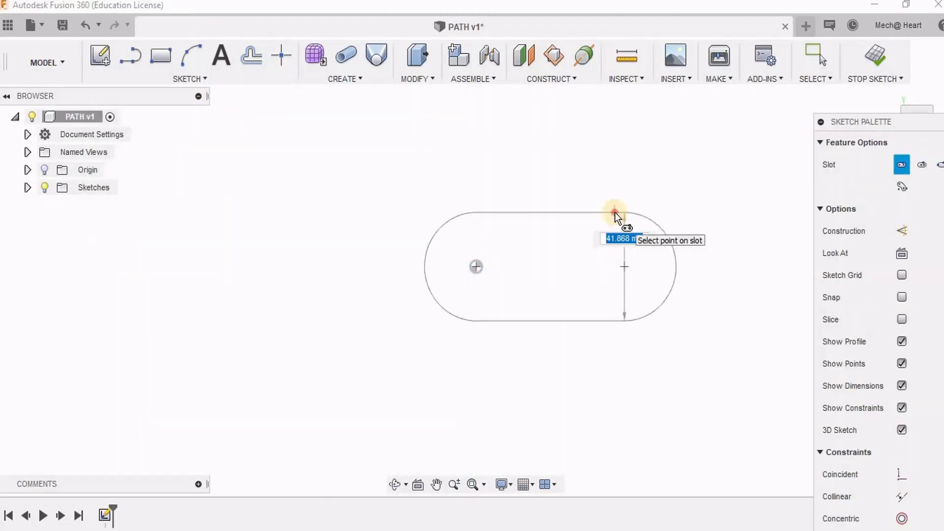
left_click(615, 213)
Dimension the slot's upper straight edge to 100 mm.
middle_click_drag(612, 307, 493, 312)
key("d")
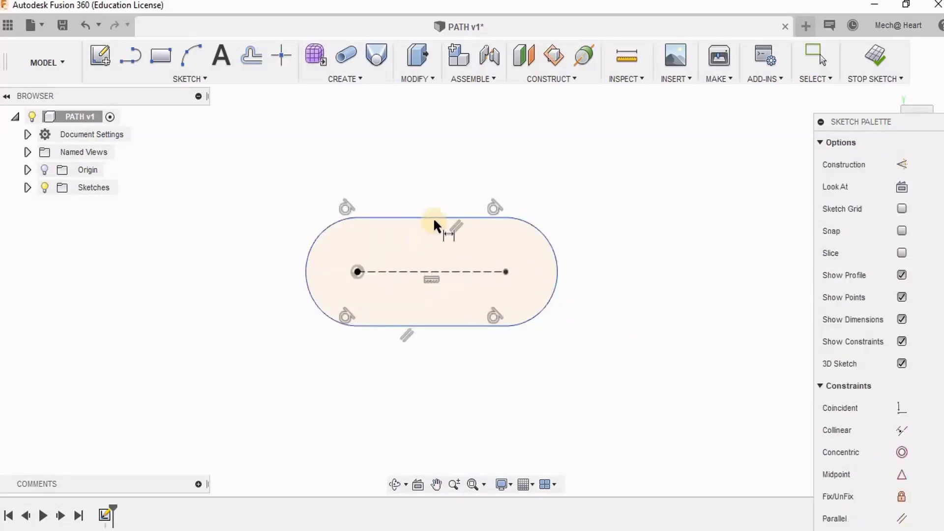
left_click(435, 225)
left_click(495, 202)
type("100")
key("Return")
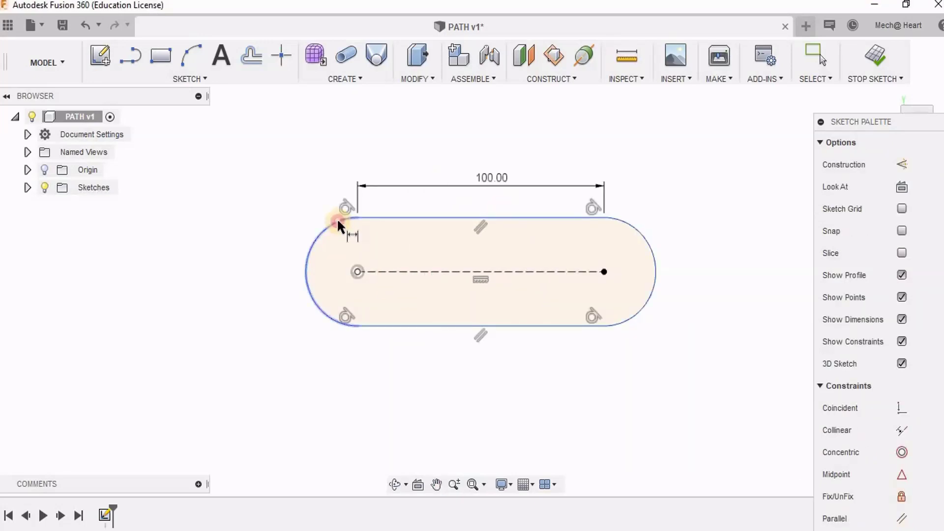
Dimension the radius of the slot's end arc to 40 mm.
left_click(327, 227)
left_click(319, 225)
type("40")
key("Return")
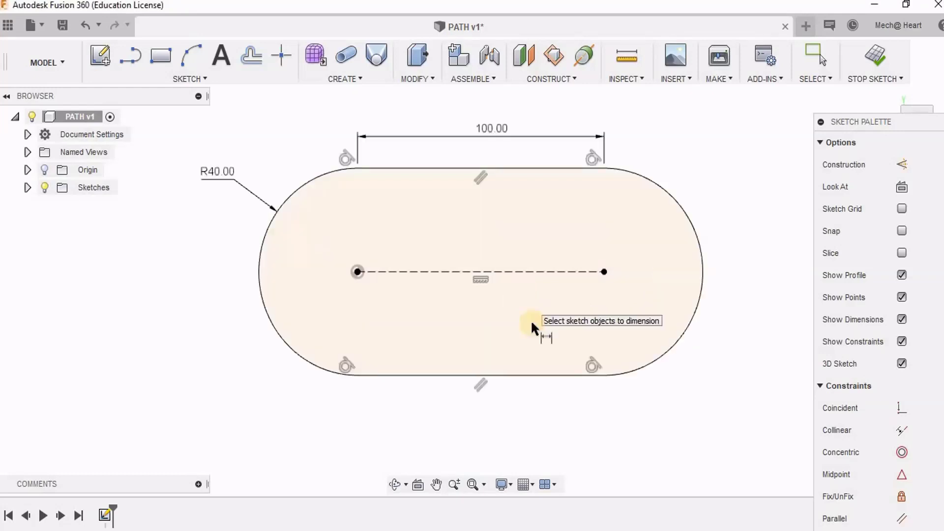
Offset the slot outline 10 mm inward.
scroll(568, 254, "down", 2)
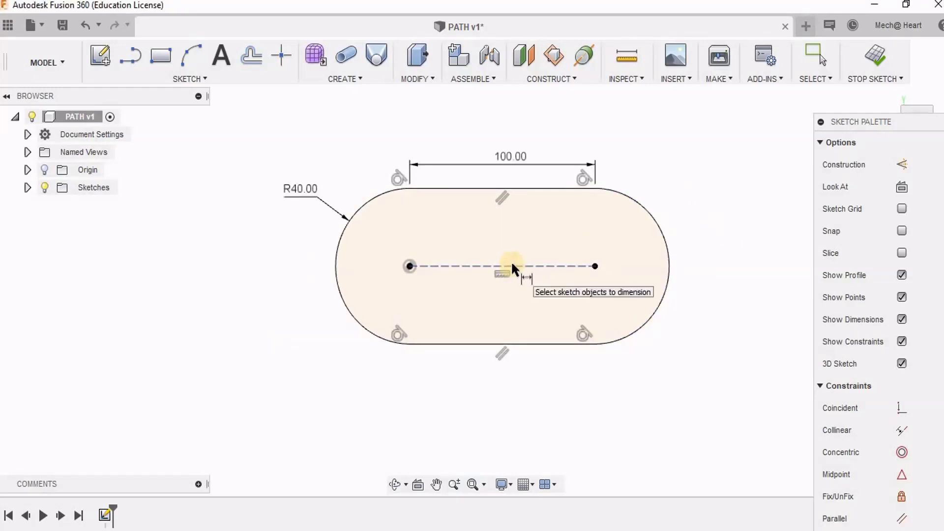
key("o")
left_click(517, 189)
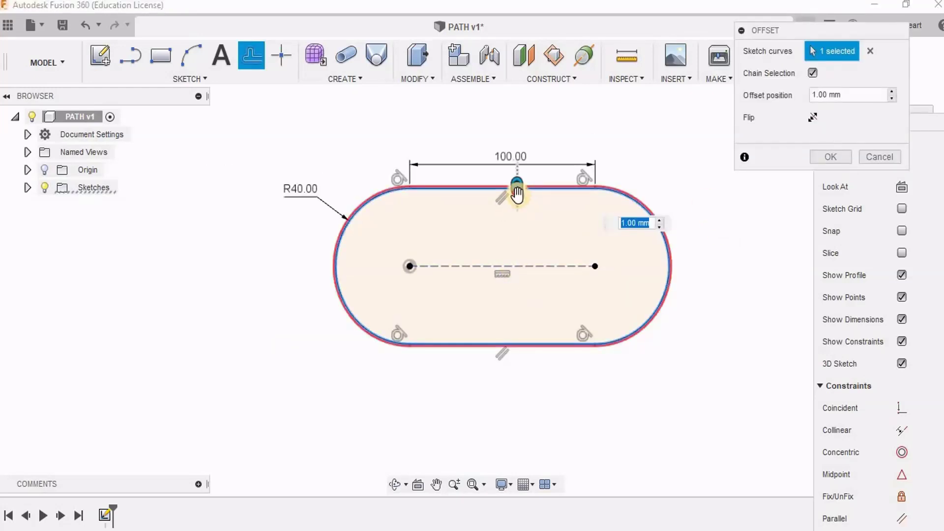
left_click_drag(517, 186, 516, 209)
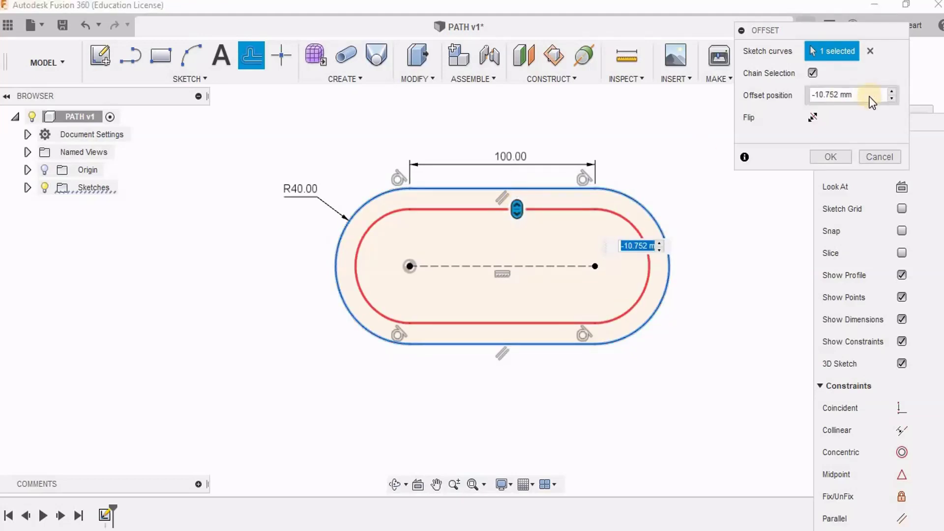
left_click_drag(869, 96, 761, 95)
type("-10")
key("Return")
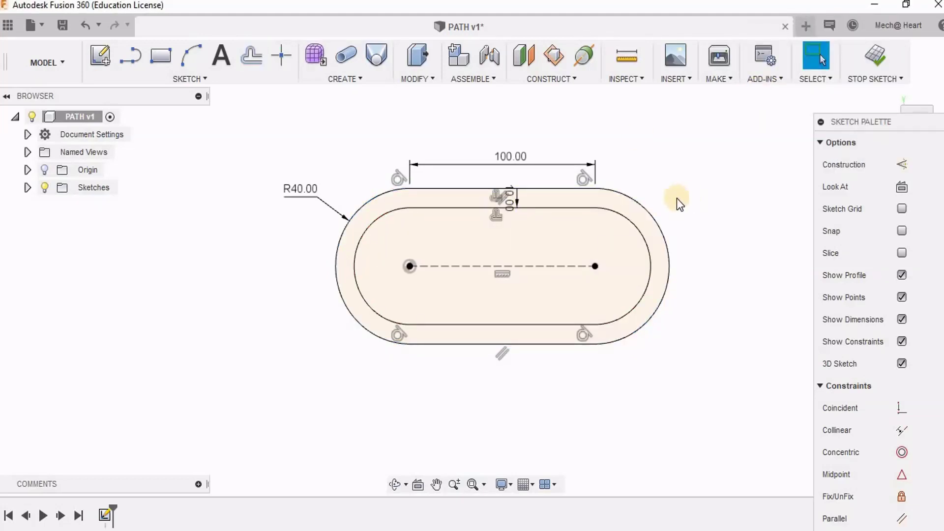
Offset the original slot outline 12 mm inward to form a thin inner wall profile.
key("o")
left_click(571, 189)
left_click_drag(574, 190, 574, 217)
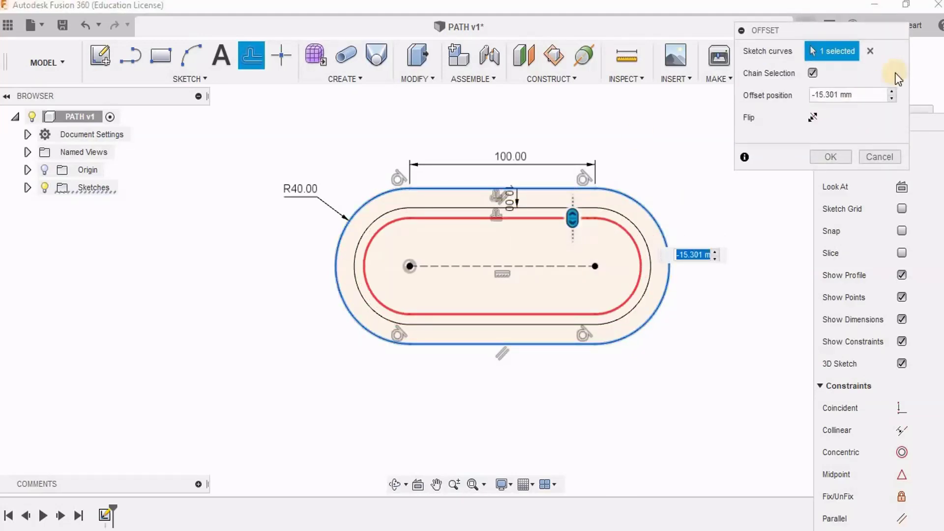
type("-12")
key("Return")
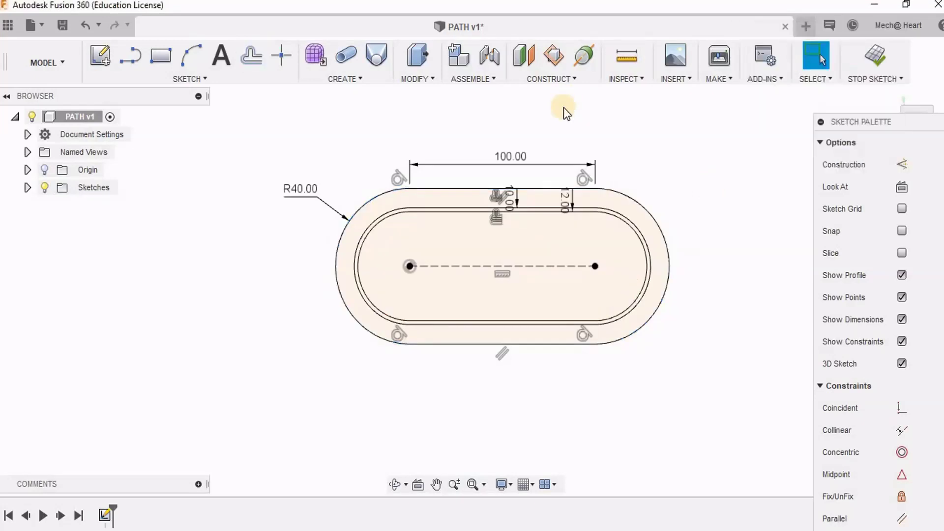
Offset the original slot outline 10 mm outward.
left_click(468, 189)
key("o")
left_click_drag(467, 189, 469, 160)
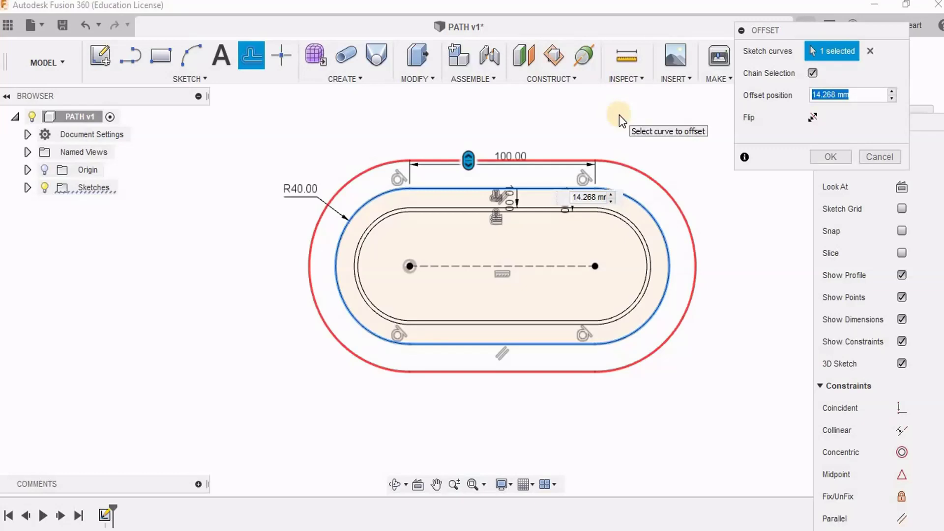
left_click(835, 157)
key("o")
left_click(458, 169)
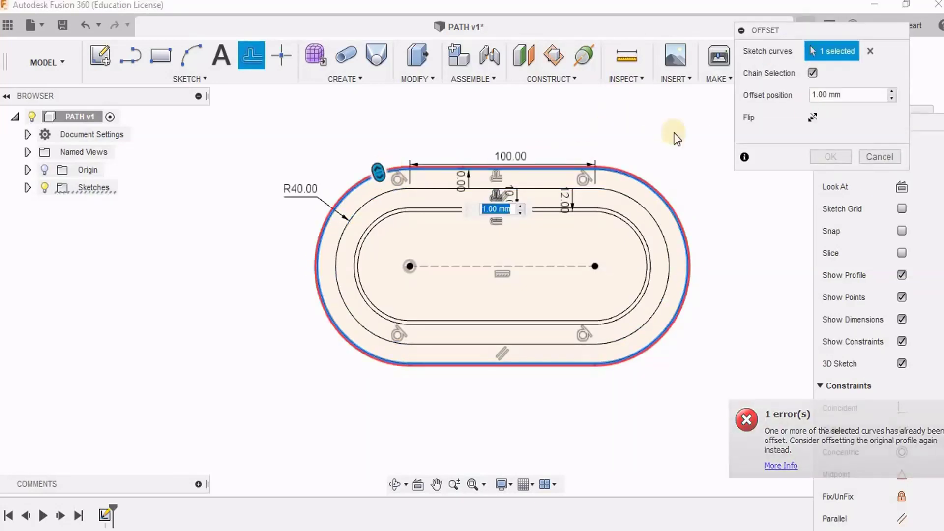
left_click(814, 95)
type("2")
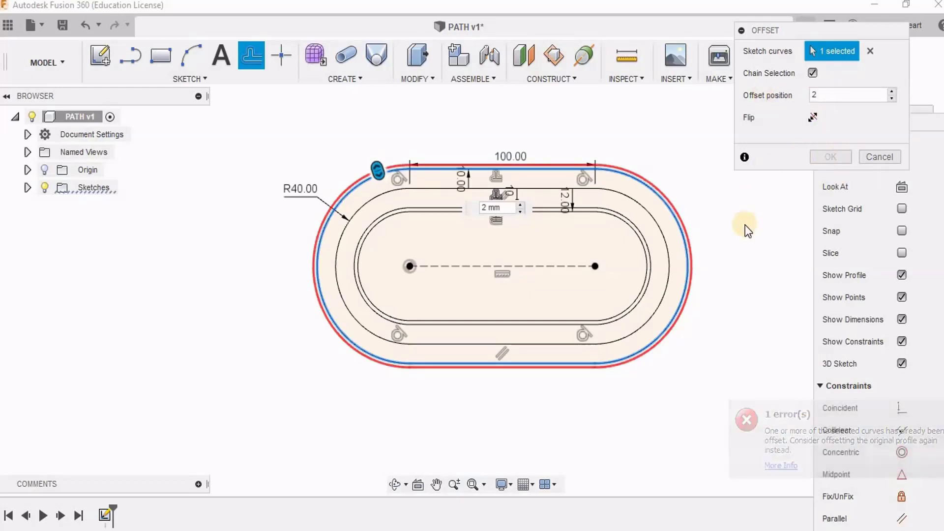
key("Escape")
Offset the original slot outline 12 mm outward to form a thin outer wall profile.
key("o")
left_click(488, 186)
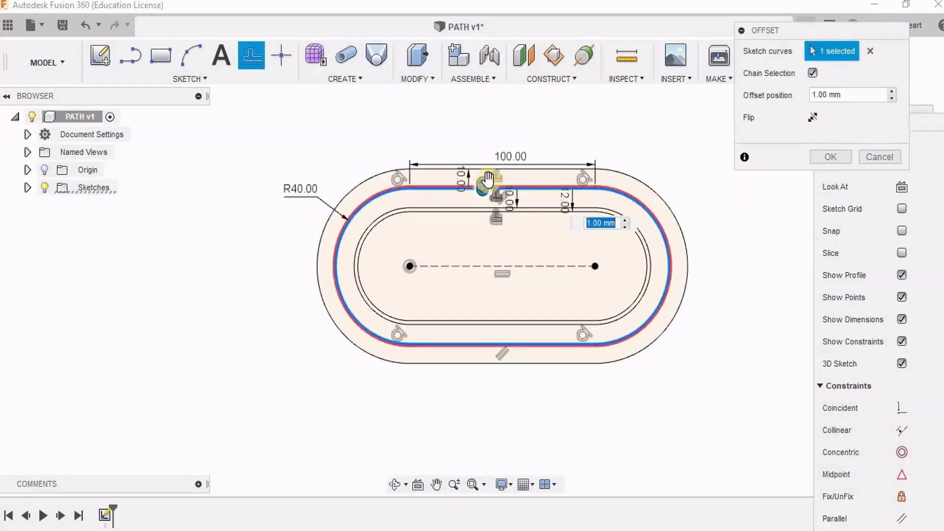
left_click_drag(488, 180, 482, 159)
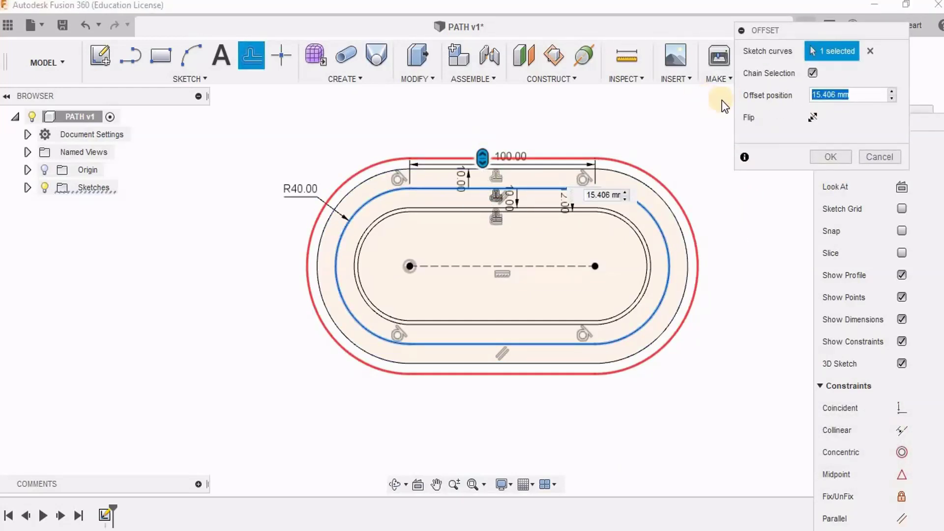
left_click(831, 156)
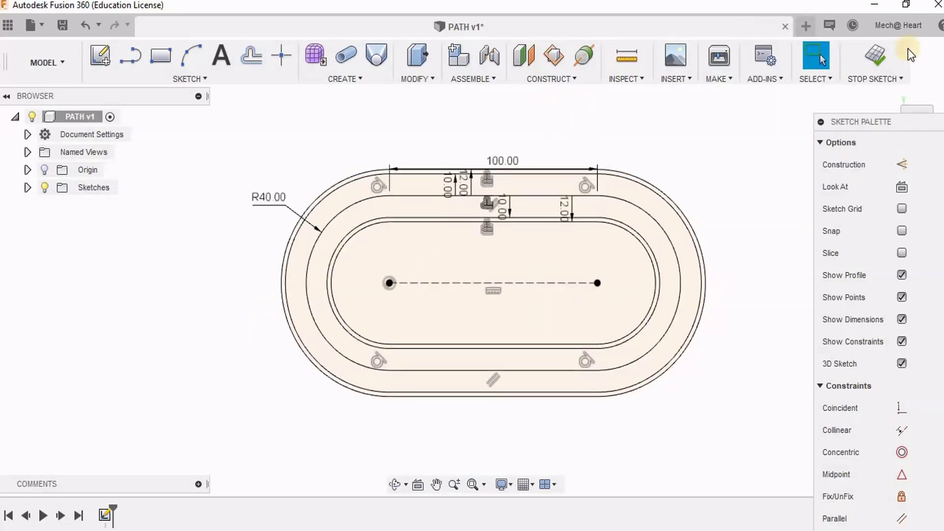
Finish the sketch and extrude the two thin ring profiles into the track's inner and outer walls.
left_click(885, 57)
mouse_move(617, 237)
middle_mouse_down("shift")
mouse_move(615, 199)
mouse_move(477, 177)
middle_mouse_up("shift")
scroll(479, 182, "up", 3)
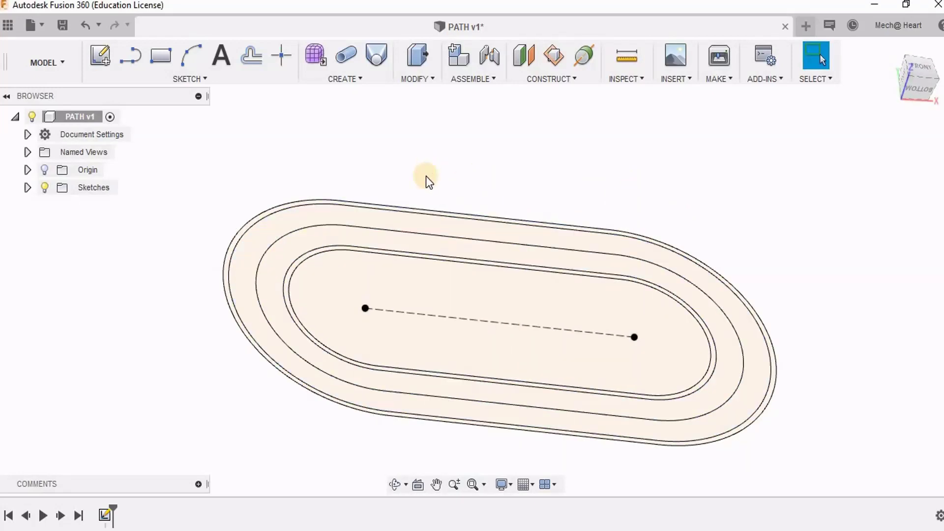
key("e")
scroll(322, 203, "up", 2)
left_click(334, 266)
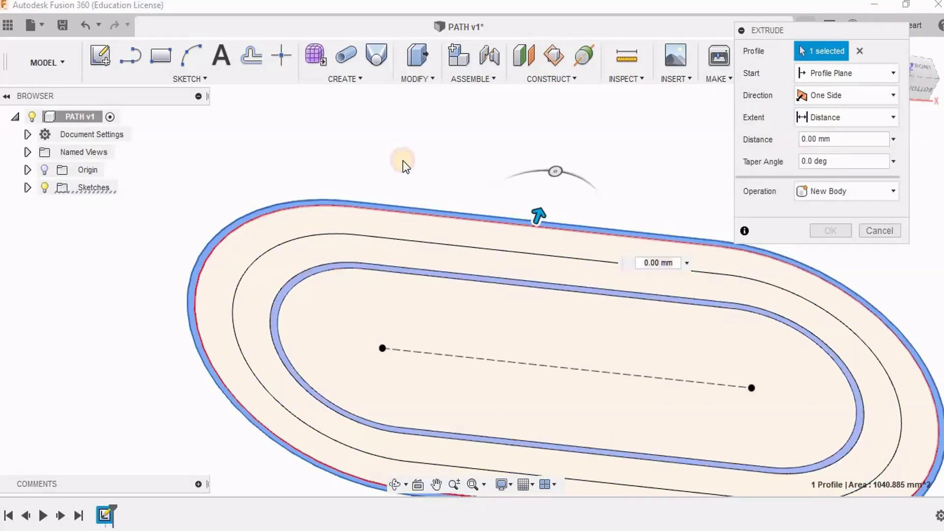
left_click(516, 280)
scroll(533, 246, "down", 1)
left_click_drag(533, 246, 539, 231)
left_click(838, 232)
Expand the sketches in the browser and make Sketch1 visible again.
scroll(667, 154, "down", 2)
middle_click_drag(667, 153, 684, 61, "shift")
left_click(27, 206)
left_click(57, 223)
scroll(363, 186, "up", 2)
Extrude all five sketch profiles by -2 mm to form the base beneath the walls.
key("e")
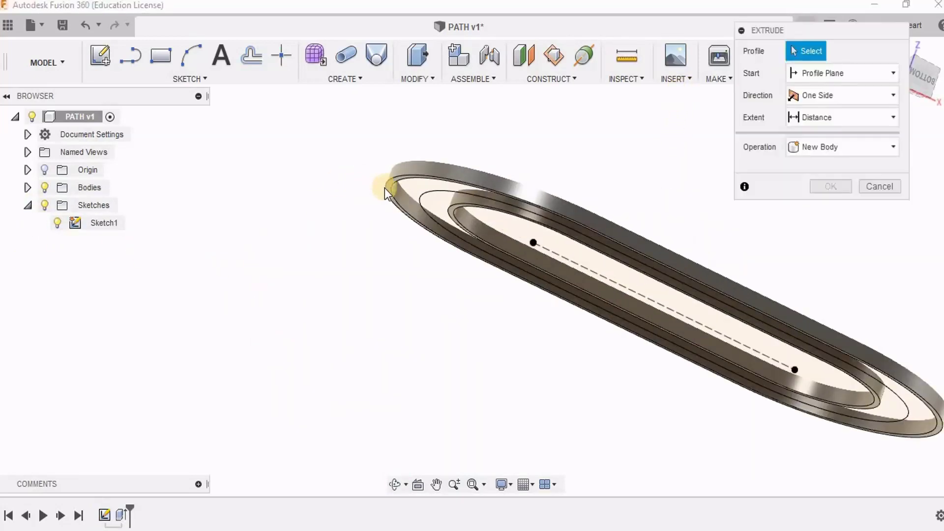
scroll(387, 189, "up", 3)
left_click(399, 185)
left_click(430, 196)
left_click(497, 217)
left_click(530, 245)
left_click(591, 258)
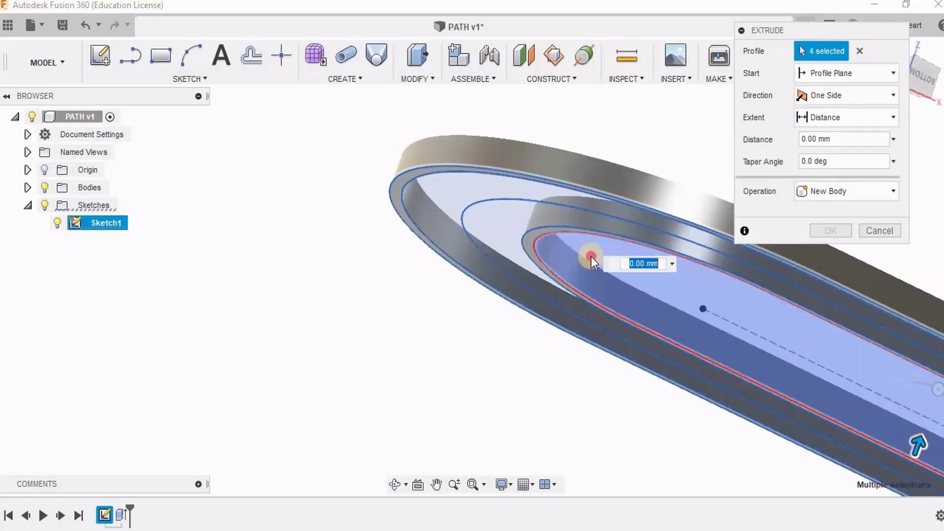
scroll(224, 132, "down", 2)
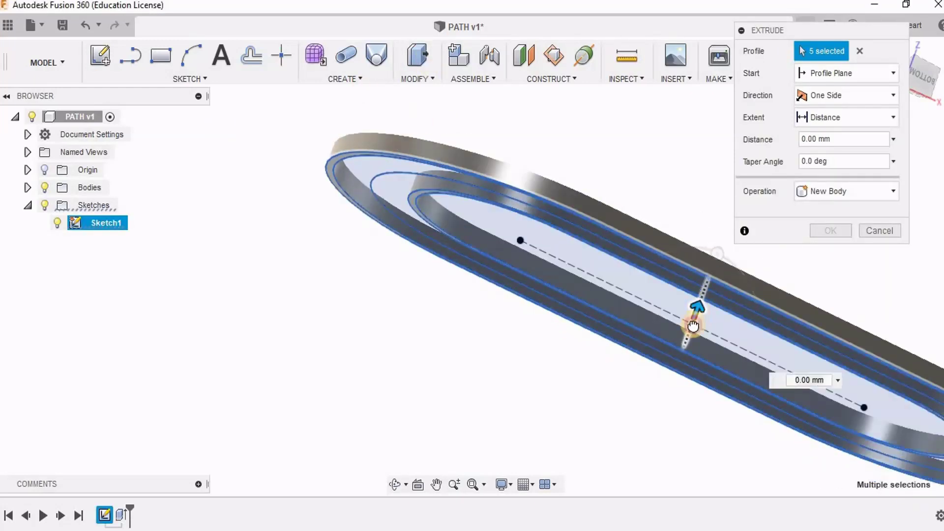
left_click_drag(692, 320, 682, 356)
left_click_drag(837, 140, 493, 92)
type("-2")
left_click(833, 231)
Apply the Paint - Enamel Glossy (Green) appearance to the model and change its colour to a lighter green.
middle_click_drag(475, 217, 740, 197, "shift")
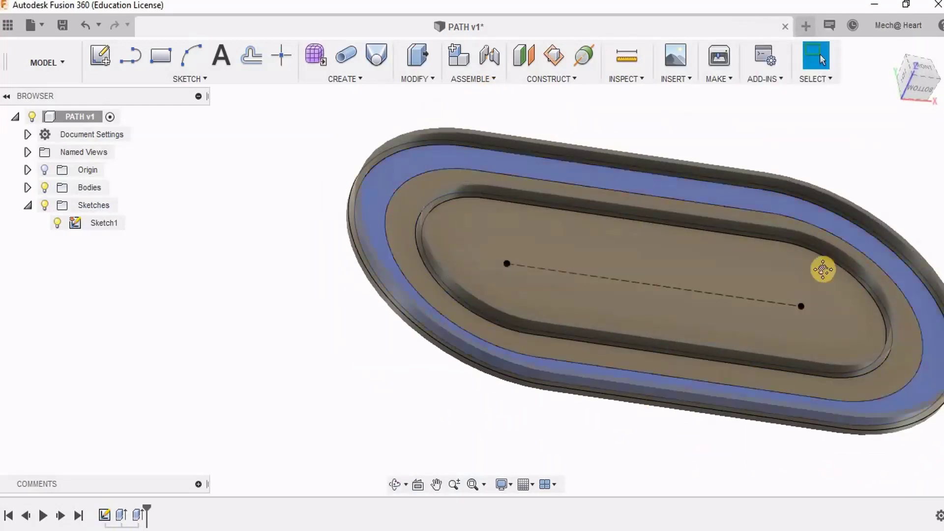
middle_click_drag(790, 270, 761, 163, "shift")
key("a")
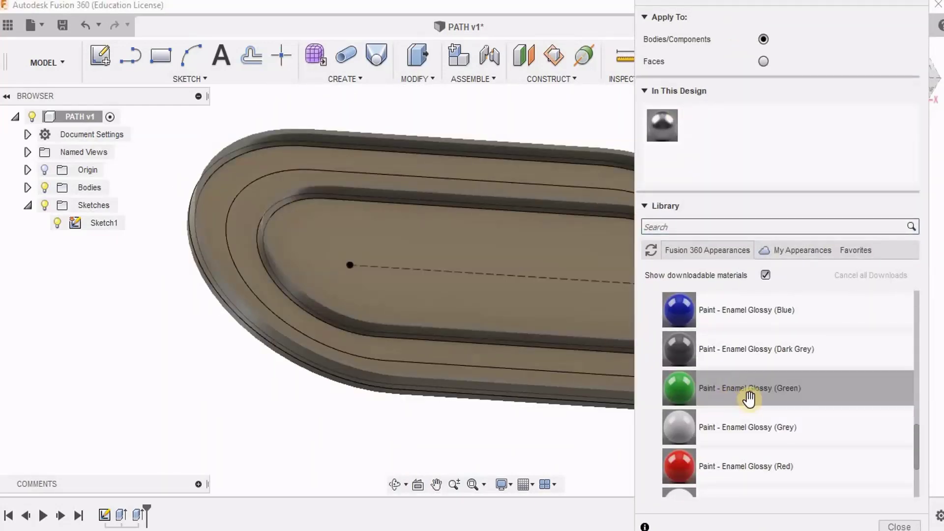
left_click_drag(749, 398, 457, 334)
double_click(699, 126)
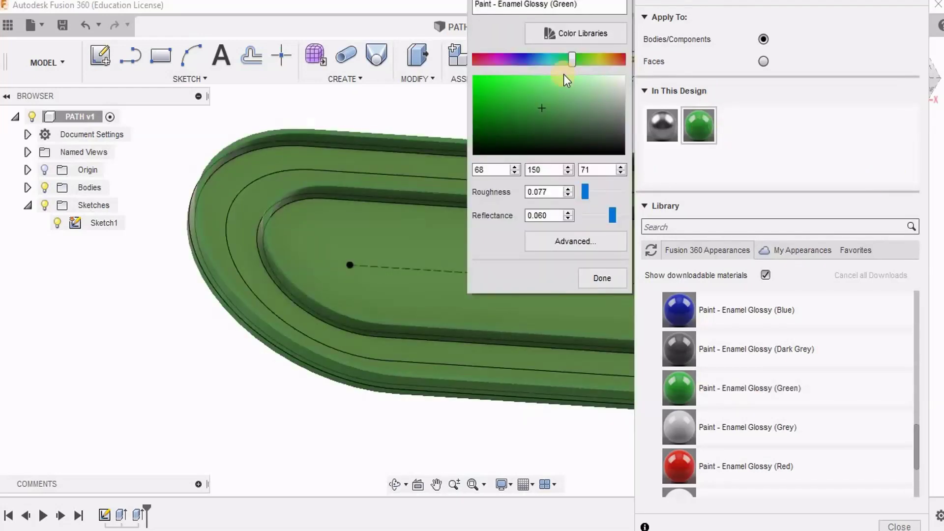
left_click_drag(541, 113, 573, 80)
left_click(602, 278)
Hide the sketches and apply the Paint - Enamel Glossy (Red) appearance to the track floor between the walls.
left_click(44, 206)
mouse_move(369, 190)
middle_mouse_down()
mouse_move(472, 211)
mouse_move(444, 206)
middle_mouse_up()
scroll(725, 385, "down", 2)
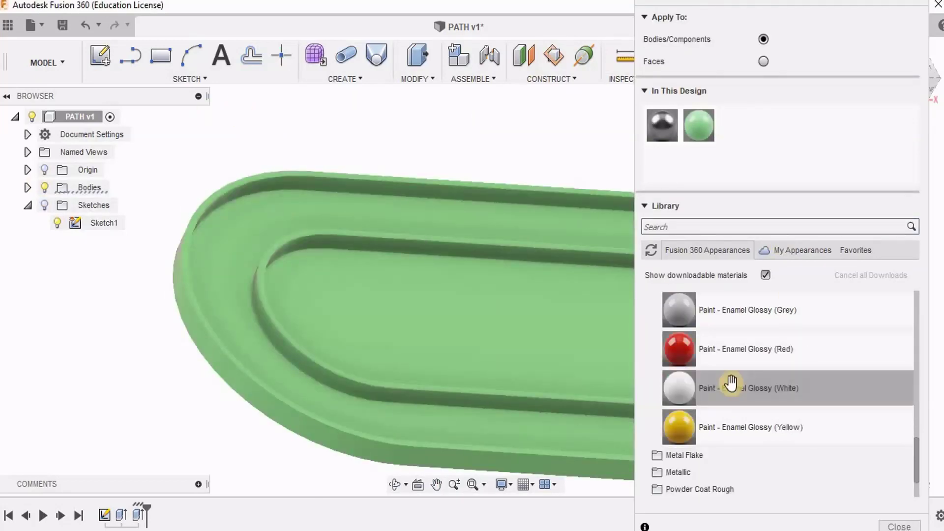
left_click_drag(746, 355, 273, 249)
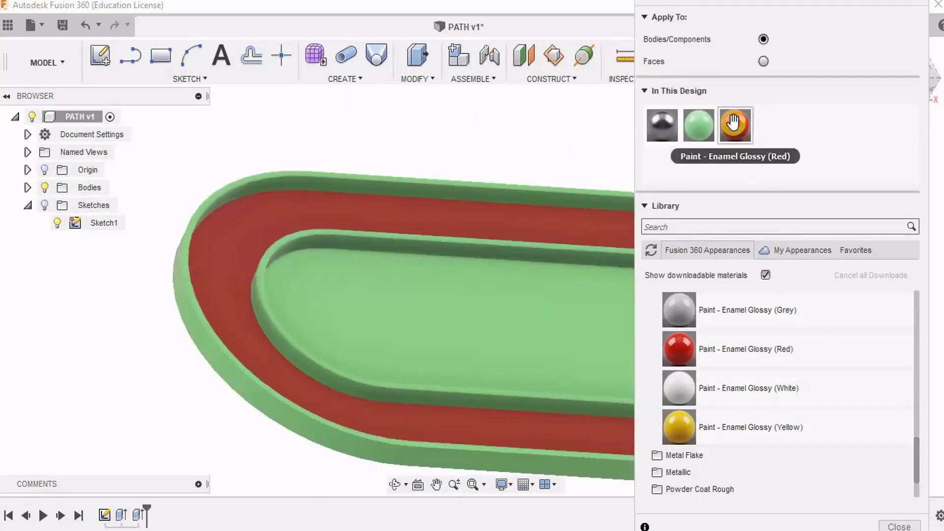
Lighten the red appearance to RGB 236, 146, 138 and close the appearance settings.
double_click(735, 125)
left_click_drag(507, 93, 562, 85)
left_click(603, 278)
left_click(900, 527)
Edit the track floor's red appearance, shifting its hue to light blue, and close the appearance settings.
scroll(575, 190, "down", 5)
middle_click_drag(576, 190, 531, 122, "shift")
scroll(546, 138, "down", 4)
middle_click_drag(656, 346, 627, 359, "shift")
scroll(419, 94, "up", 3)
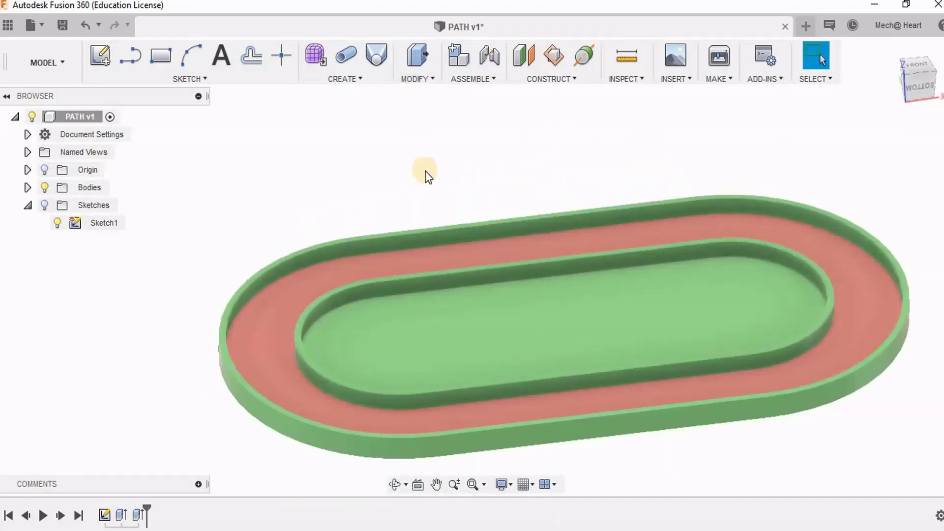
key("a")
double_click(706, 129)
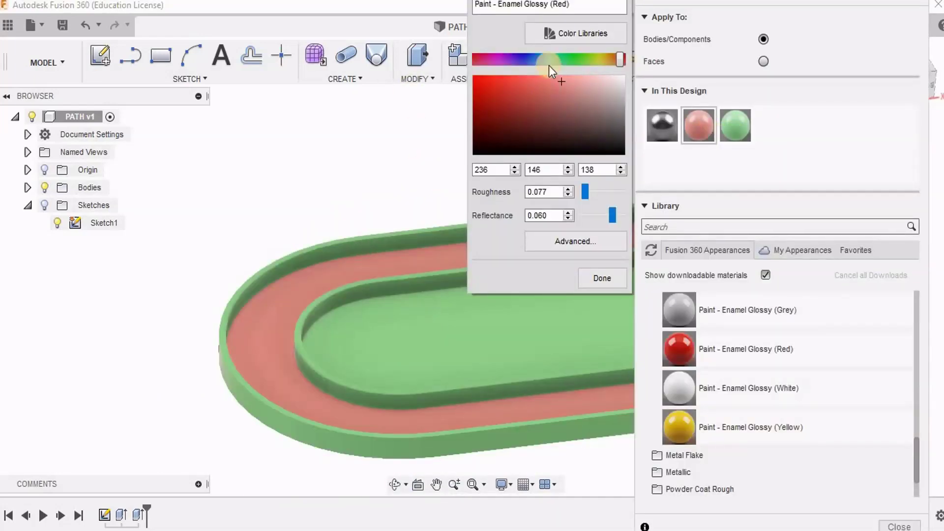
mouse_move(621, 60)
left_mouse_down()
mouse_move(617, 69)
mouse_move(543, 72)
left_mouse_up()
left_click(602, 279)
scroll(385, 254, "down", 1)
left_click(889, 527)
scroll(373, 242, "down", 2)
mouse_move(608, 245)
middle_mouse_down("shift")
mouse_move(622, 301)
mouse_move(575, 248)
middle_mouse_up("shift")
scroll(333, 268, "up", 3)
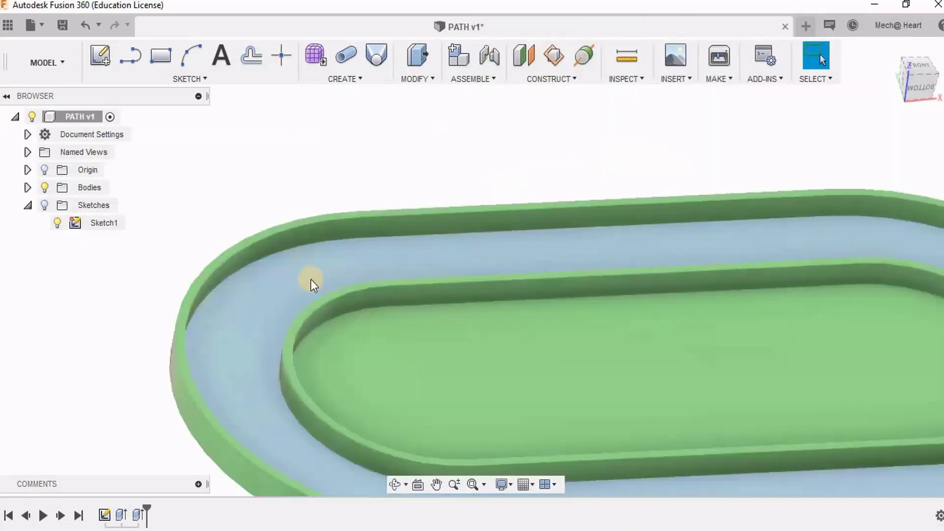
scroll(271, 202, "down", 5)
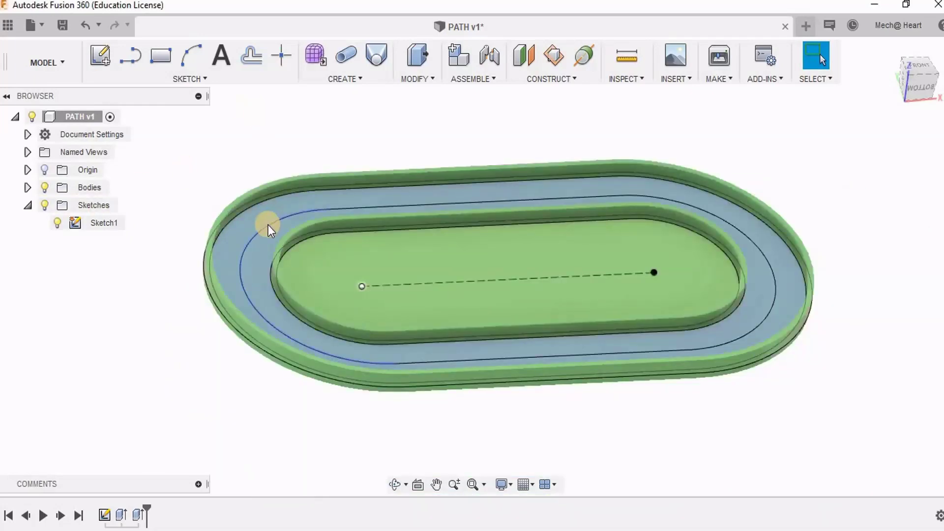
Save the track design PATH as a new version.
left_click(507, 202)
left_click(301, 143)
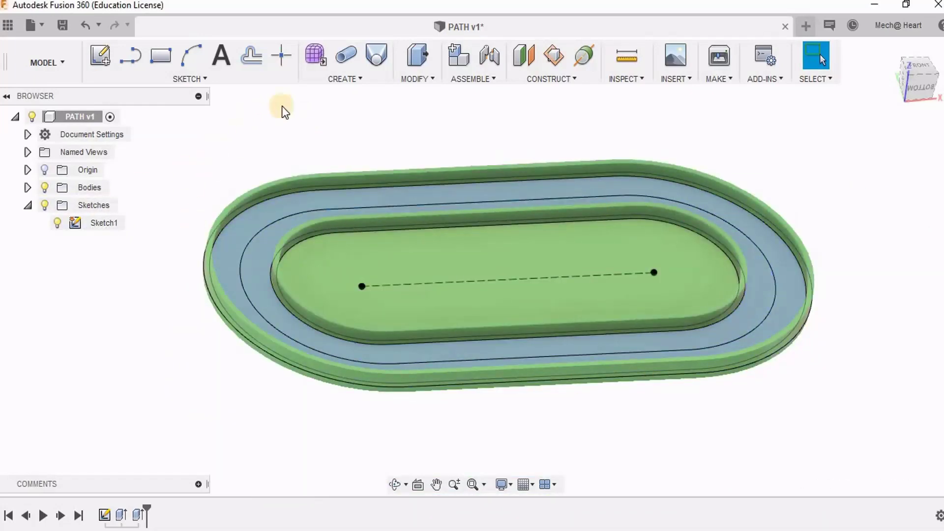
middle_click_drag(282, 107, 281, 132)
left_click(65, 31)
left_click(467, 261)
Create a new design and sketch two concentric circles at the origin on the horizontal plane, the outer about 54 mm in diameter.
left_click(36, 26)
left_click(55, 46)
key("c")
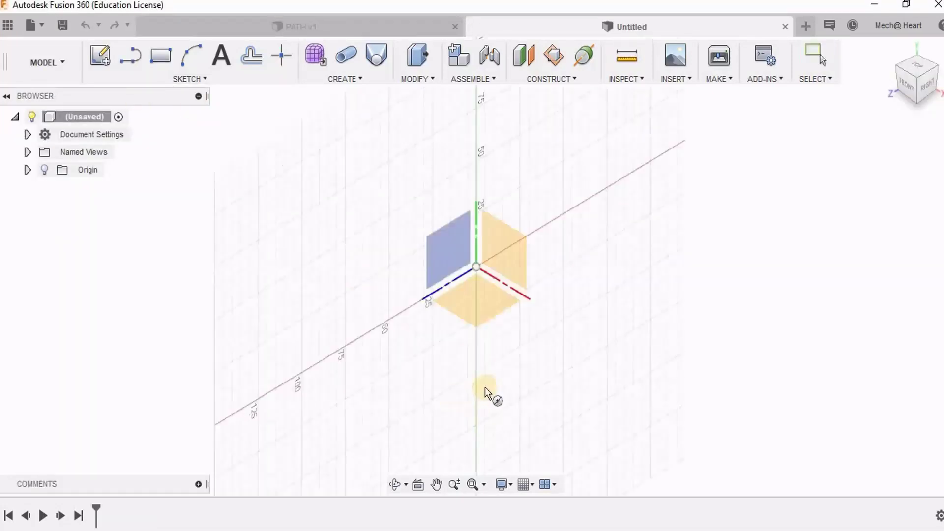
left_click(480, 317)
left_click(477, 266)
left_click(515, 210)
left_click(478, 267)
left_click(494, 253)
right_click_drag(566, 207, 605, 213)
Dimension the outer circle's diameter to 10 mm and the inner circle's to 2 mm.
key("d")
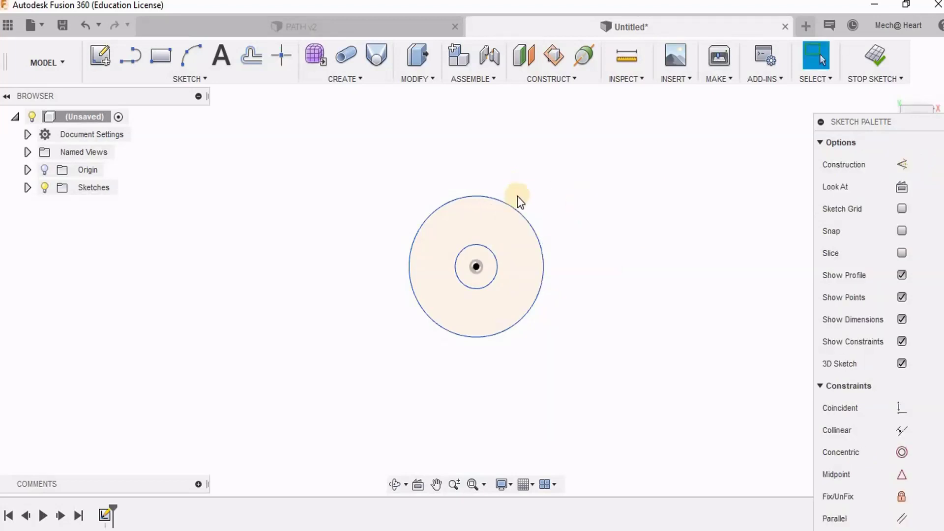
left_click(481, 197)
left_click(514, 170)
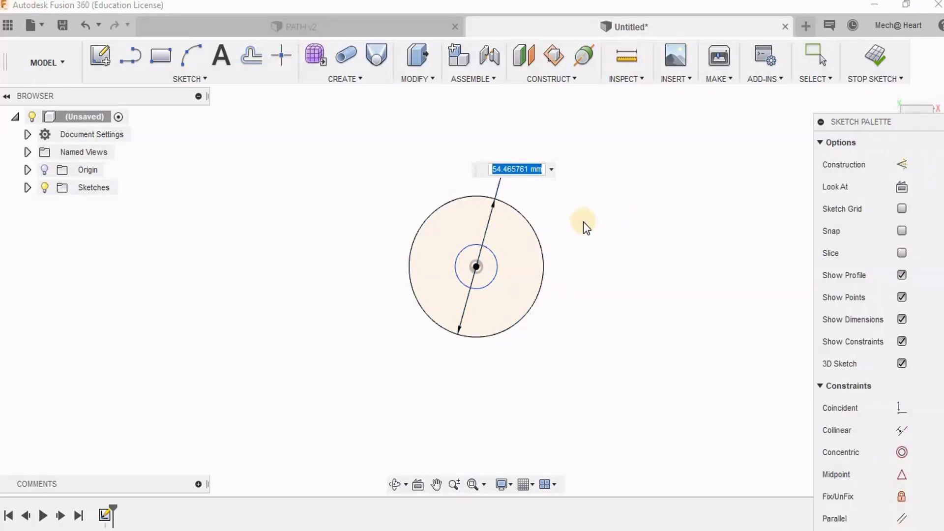
type("10")
key("Return")
scroll(535, 273, "up", 3)
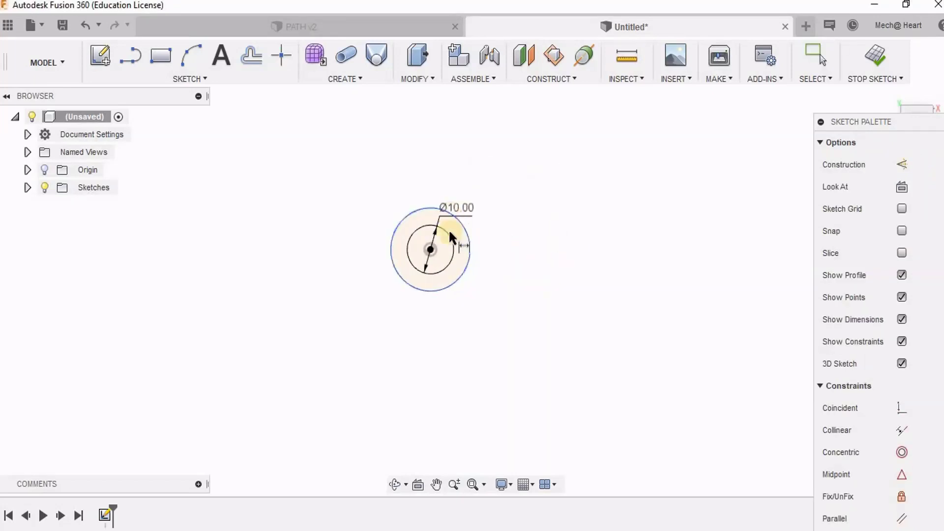
left_click(468, 237)
left_click(499, 224)
type("2")
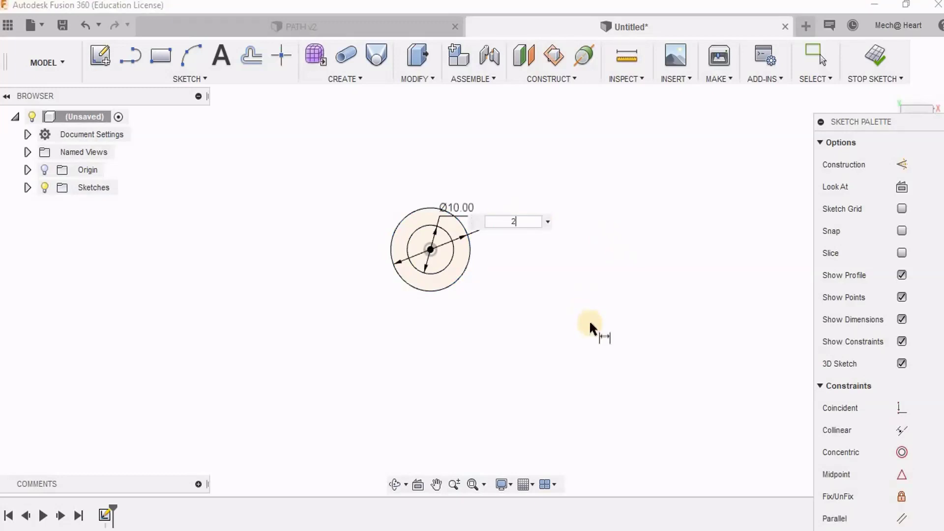
key("Return")
Finish the sketch and extrude the ring profile between the circles 2 mm as a new body.
left_click(876, 57)
left_click(447, 213)
key("e")
type("2")
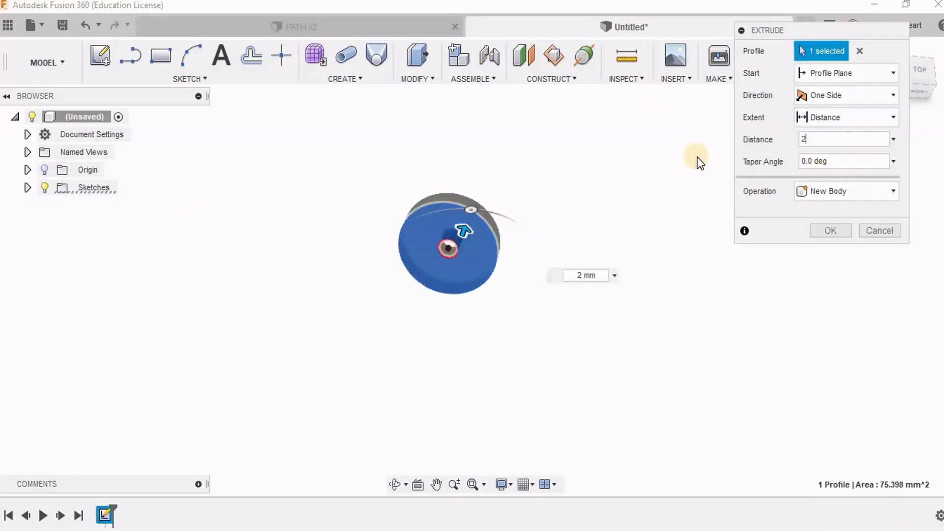
left_click(835, 231)
Fillet the upper and lower outer edges of the disc with a 0.2 mm radius.
key("f")
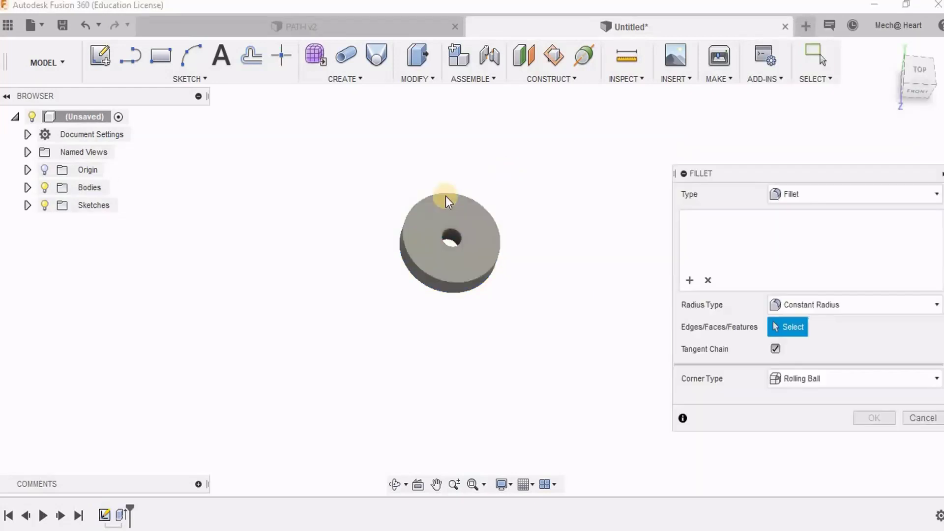
left_click(446, 195)
left_click(476, 293)
left_click(833, 220)
type("0.2")
key("Return")
Apply an orange appearance to the disc and save the design as BUTTON in the DRIVE MOTION ADVABCED folder.
scroll(437, 268, "up", 2)
middle_click_drag(485, 373, 377, 402)
key("a")
left_click_drag(678, 427, 443, 332)
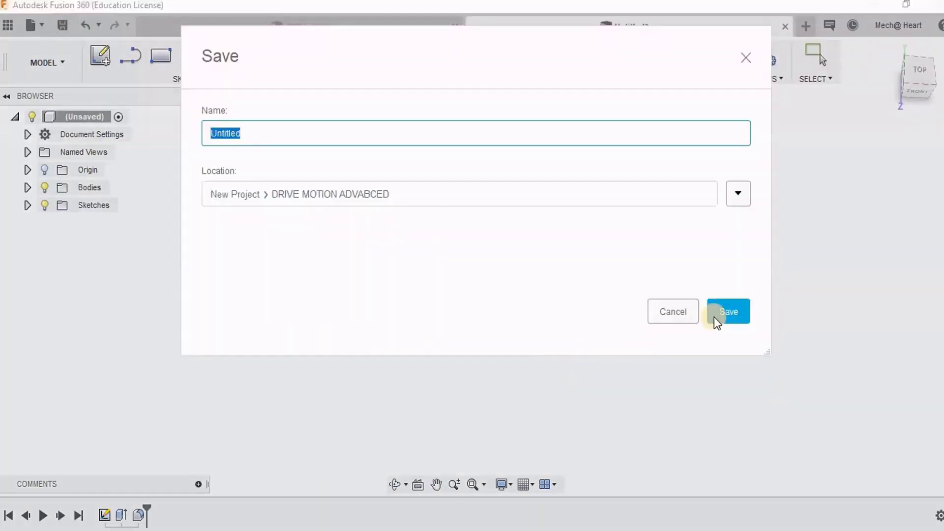
type("N")
key("Return")
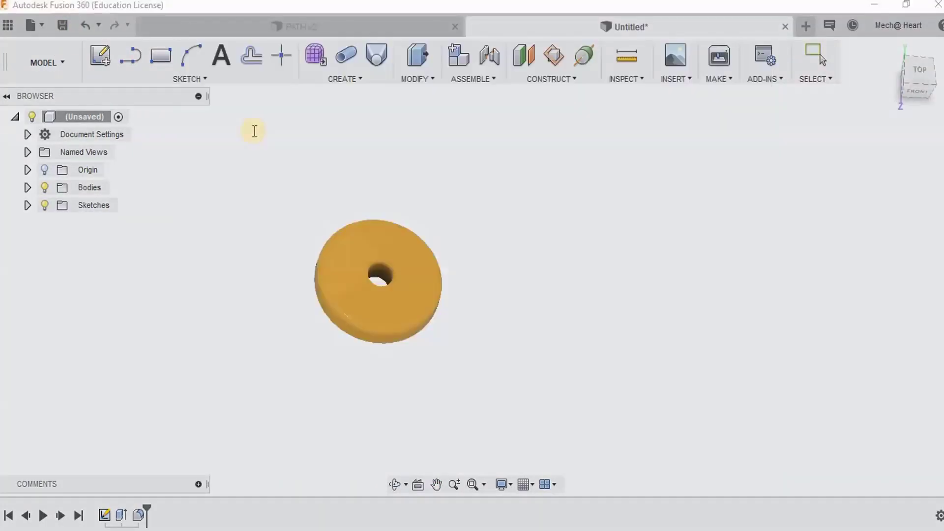
middle_click_drag(510, 256, 530, 224, "shift")
Create a new empty design and save it as DRIVE PATH in the DRIVE MOTION ADVABCED folder.
left_click(807, 27)
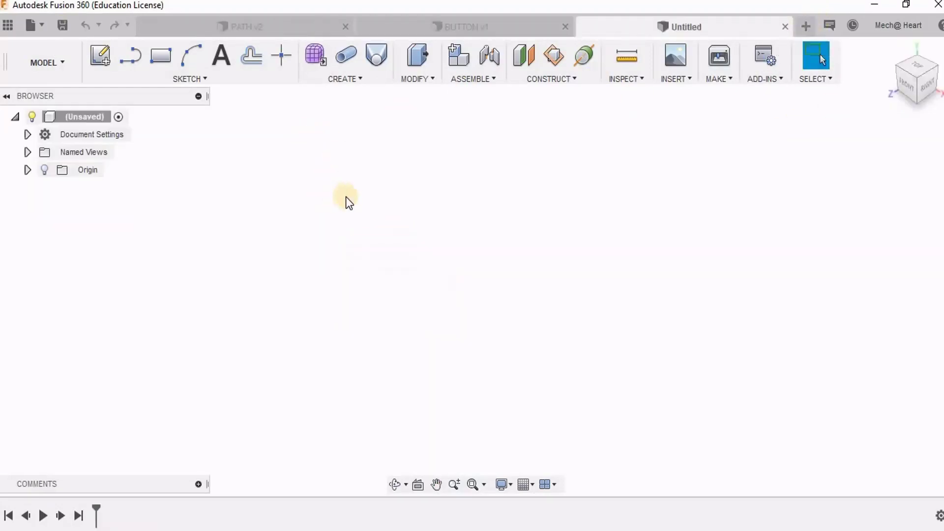
left_click(63, 25)
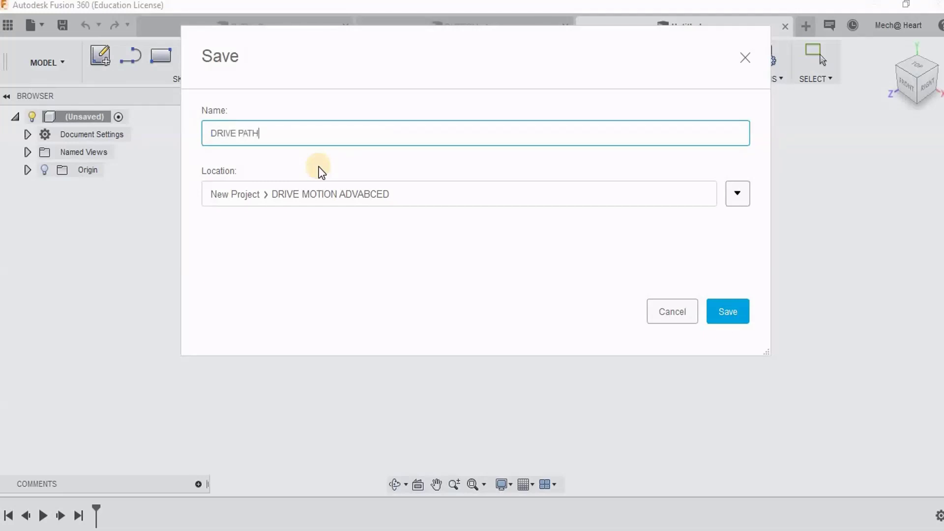
key("Return")
Insert the PATH design into the DRIVE PATH design and accept its default position.
left_click(11, 28)
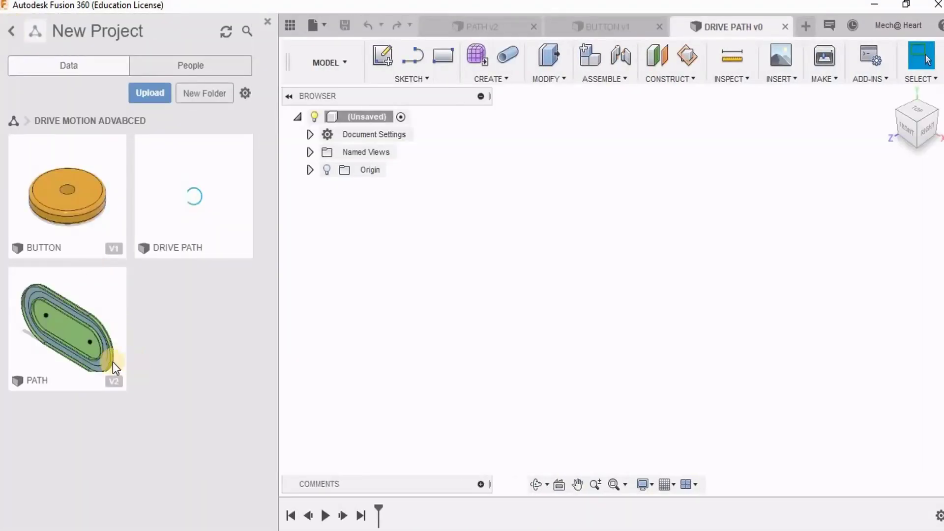
right_click(107, 355)
left_click(55, 329)
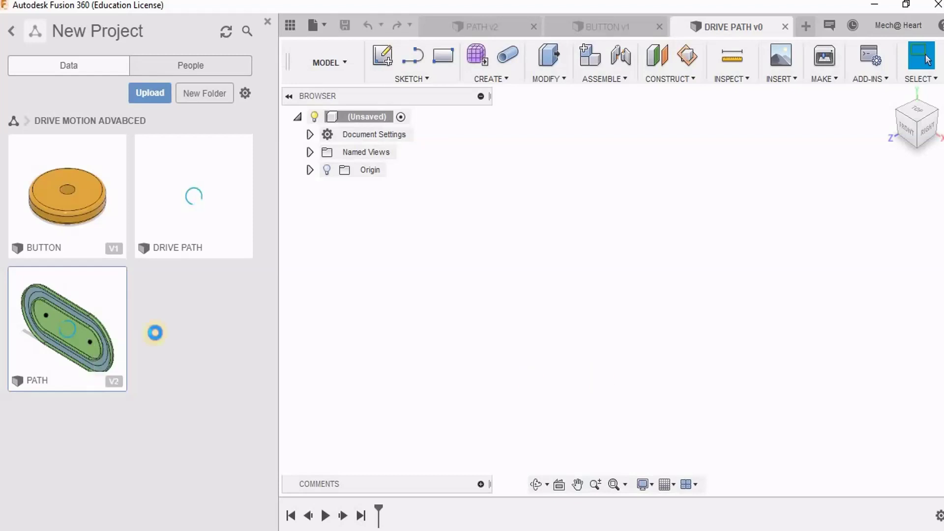
right_click(84, 318)
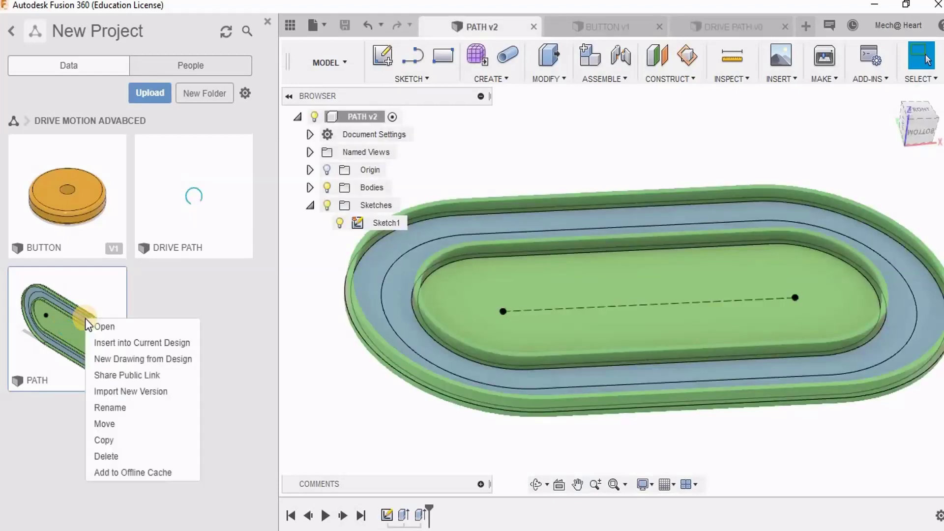
left_click(773, 24)
right_click(18, 306)
left_click(56, 334)
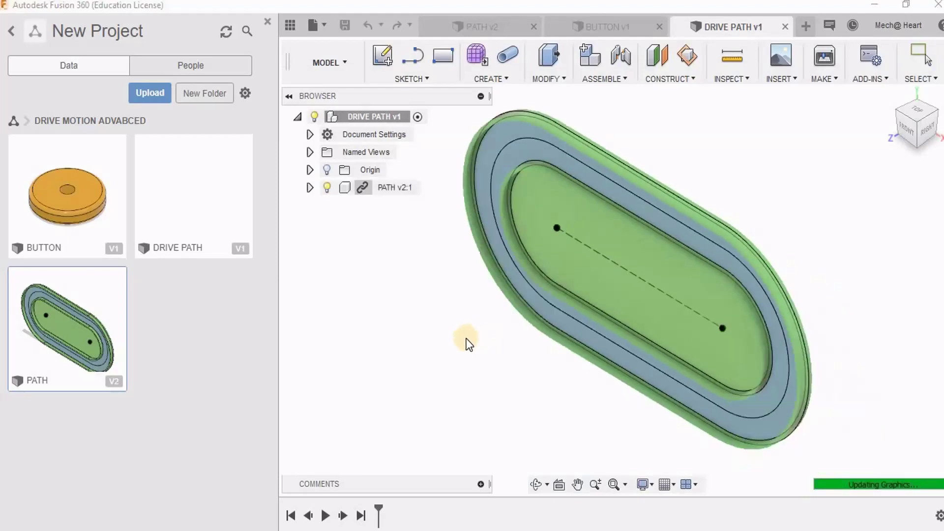
left_click(878, 311)
Show the DRIVE PATH design's origin, start a joint and expand the inserted PATH component's contents.
middle_click_drag(747, 384, 847, 177, "shift")
left_click(889, 94)
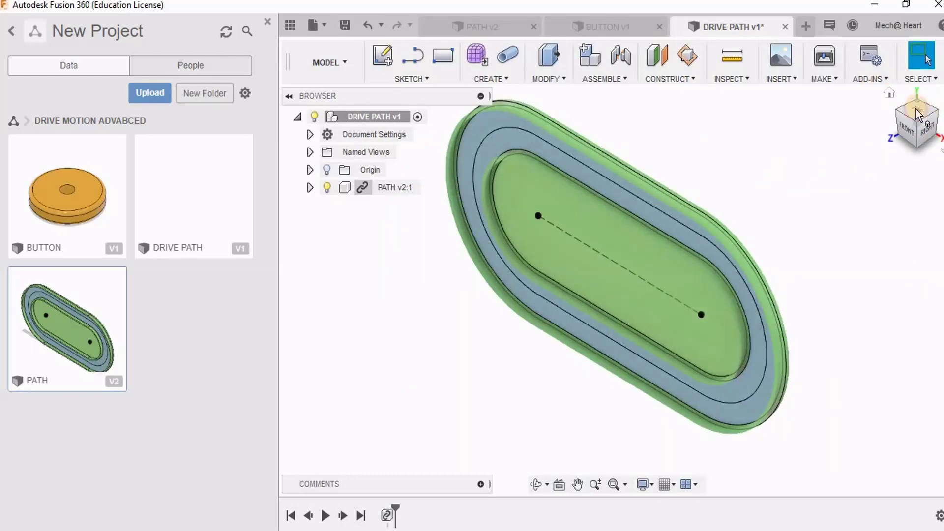
left_click_drag(913, 136, 933, 161)
middle_click_drag(846, 219, 641, 182, "shift")
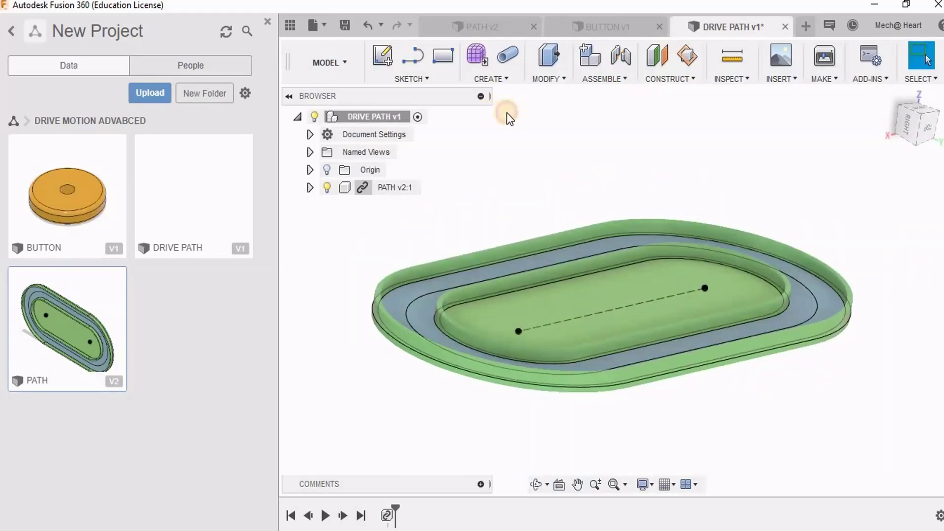
scroll(576, 149, "down", 2)
scroll(576, 149, "up", 2)
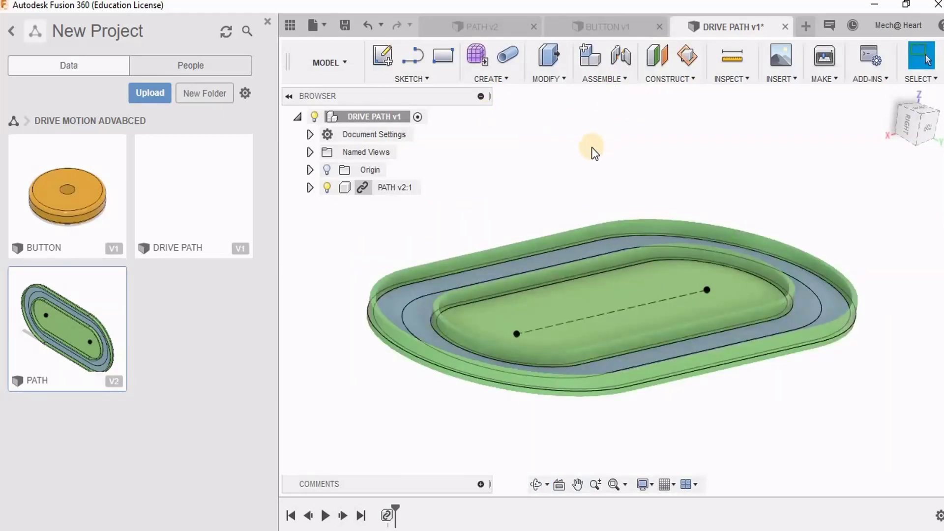
key("m")
left_click(882, 156)
key("j")
scroll(563, 158, "down", 1)
scroll(712, 349, "down", 1)
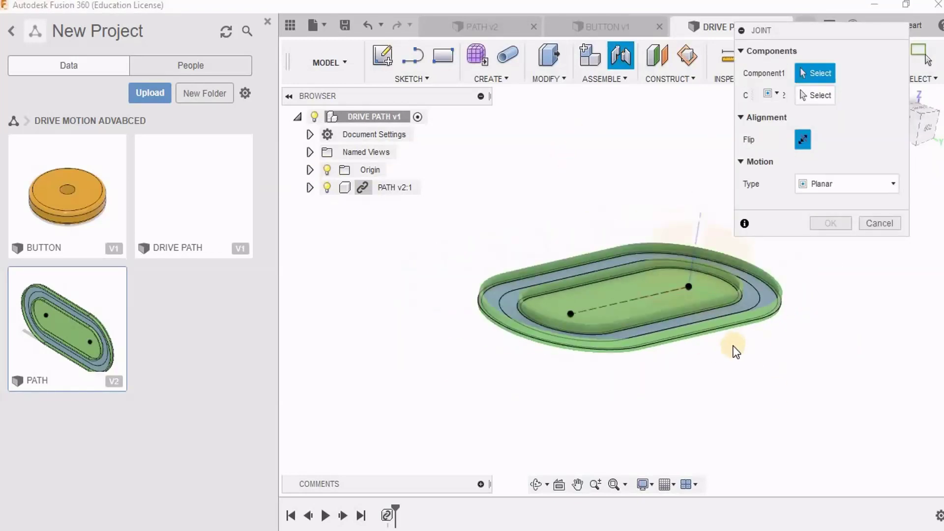
middle_click_drag(724, 344, 730, 377, "shift")
left_click_drag(793, 26, 860, 59)
left_click(310, 188)
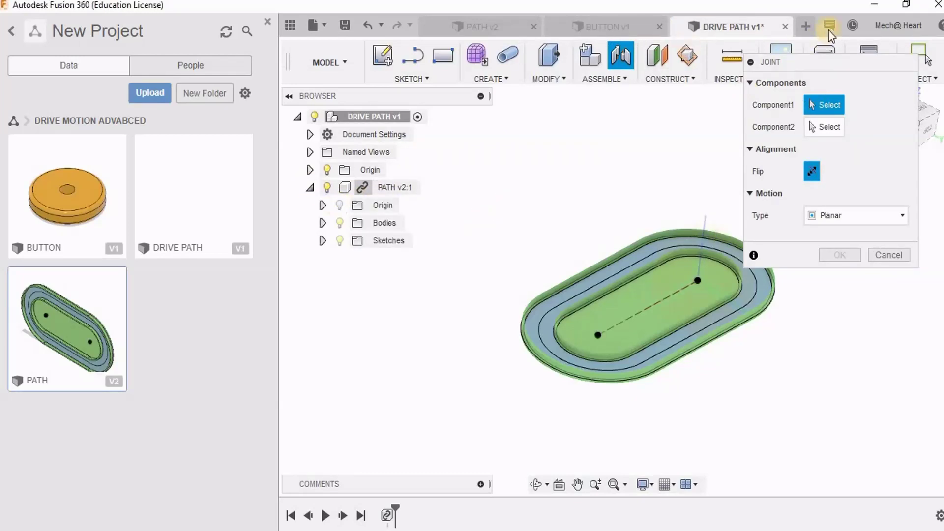
Make the origin visible in the PATH design and save it as a new version.
left_click(483, 29)
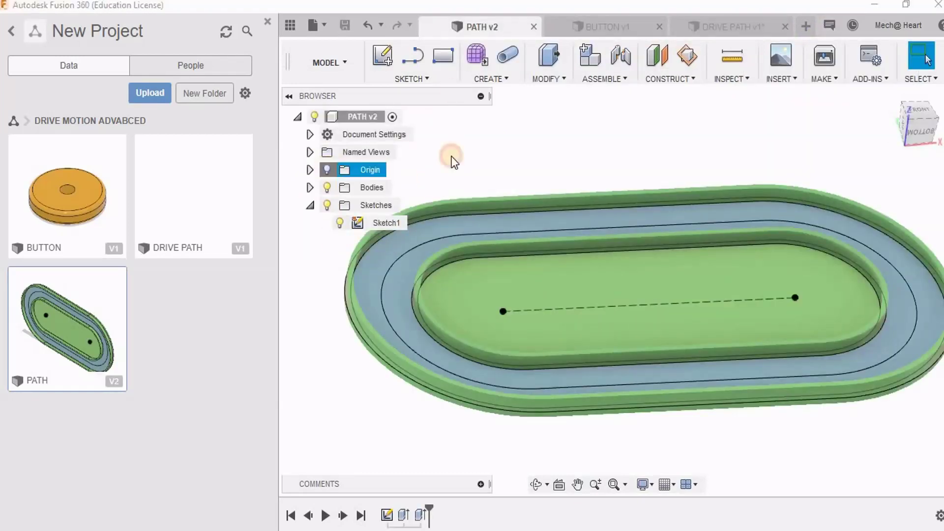
left_click(346, 24)
left_click(476, 259)
Return to the DRIVE PATH design and get the latest version of its PATH component.
left_click(727, 27)
right_click(396, 117)
left_click(419, 273)
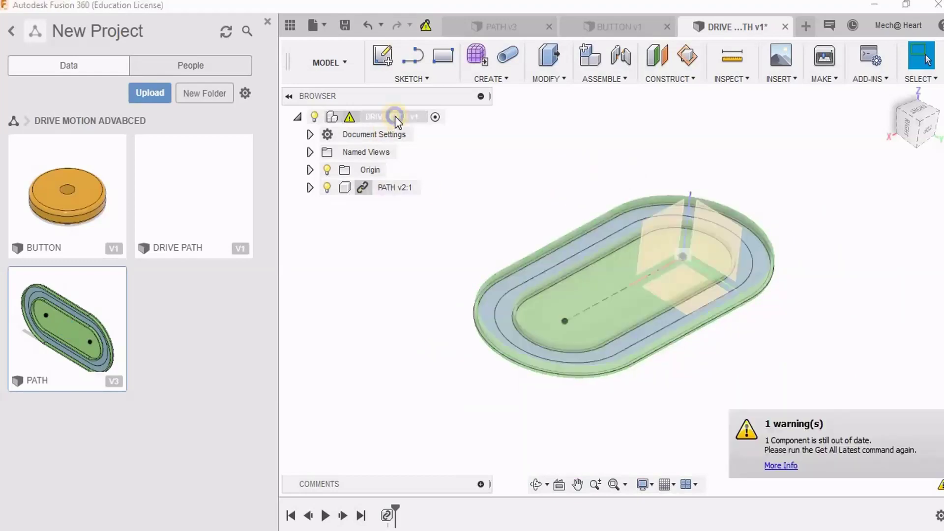
Join the PATH component's origin to the assembly origin with a planar joint.
key("j")
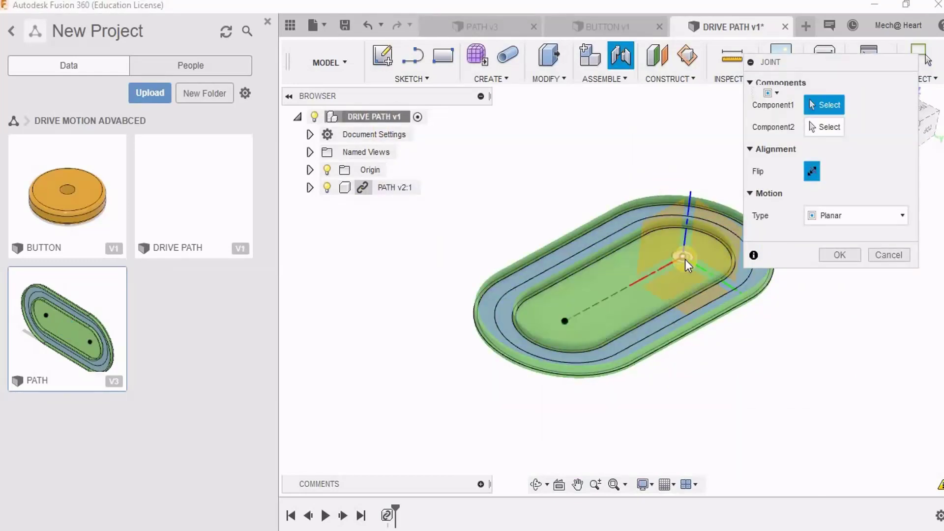
left_click(686, 259)
left_click(687, 258)
left_click(843, 406)
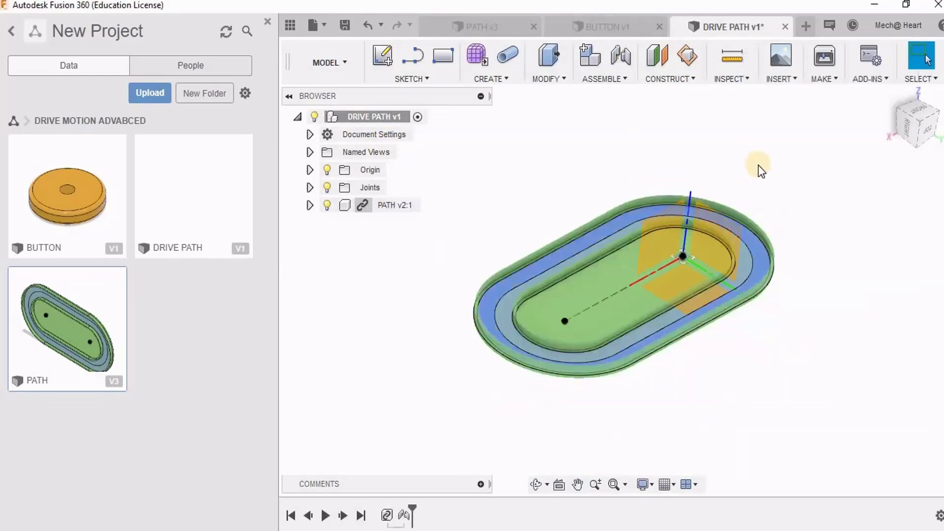
Move the PATH component away from the assembly origin to test the planar joint.
right_click(397, 205)
left_click(636, 328)
left_click_drag(637, 328, 520, 283)
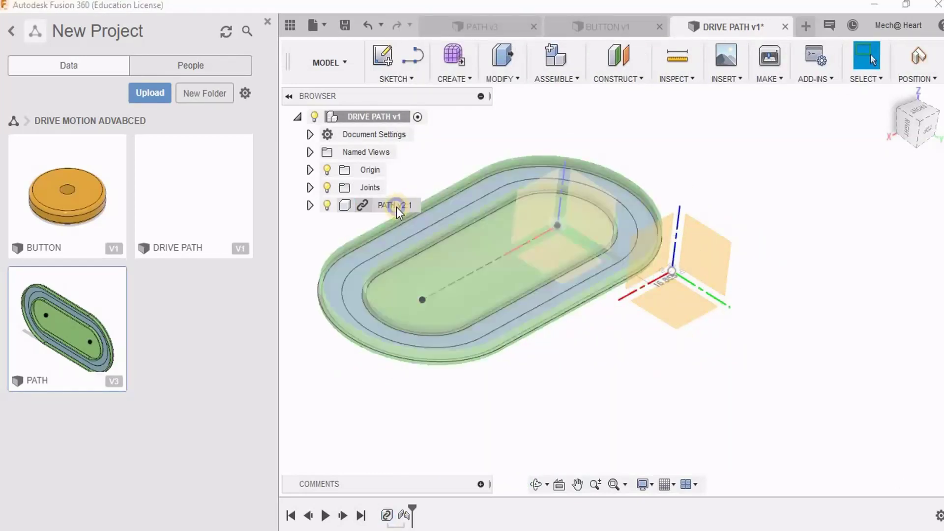
left_click(396, 204)
Edit the planar joint between PATH and the assembly origin and change its motion type to Rigid.
left_click(311, 188)
right_click(368, 205)
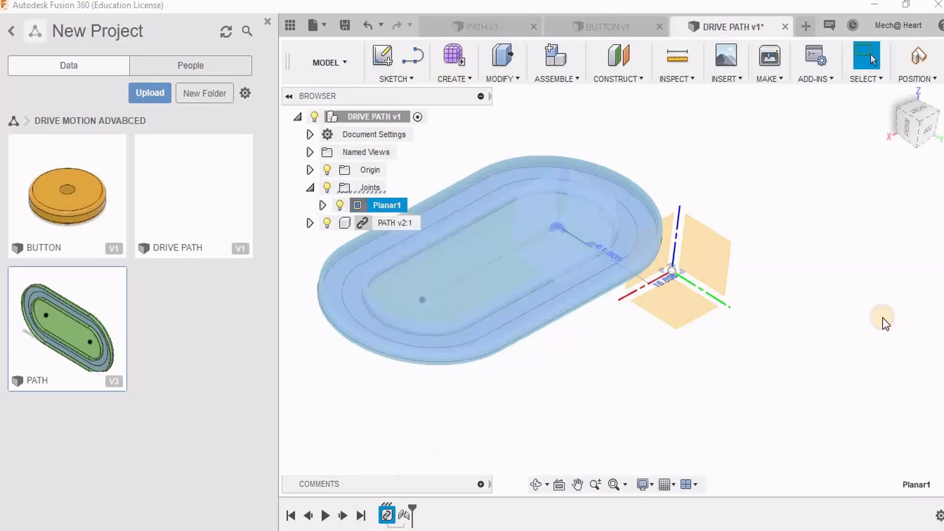
left_click(851, 302)
left_click(833, 325)
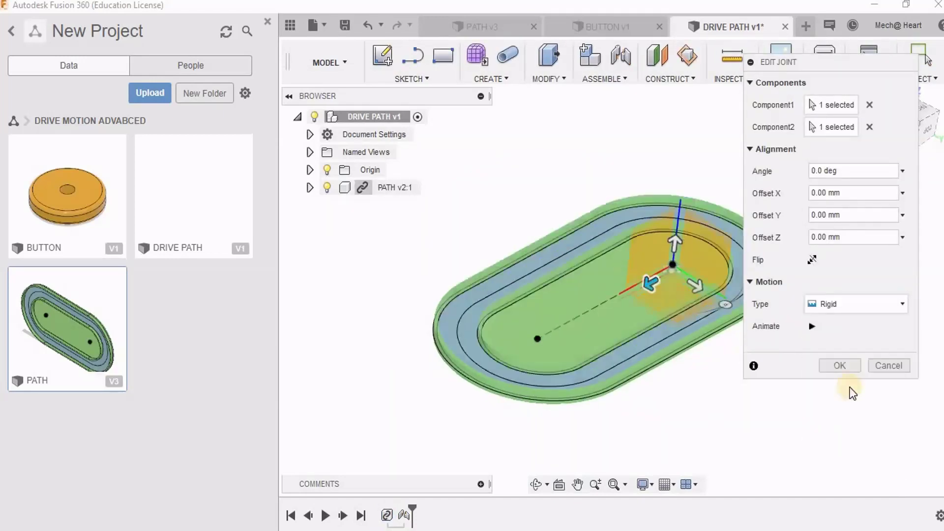
left_click(840, 366)
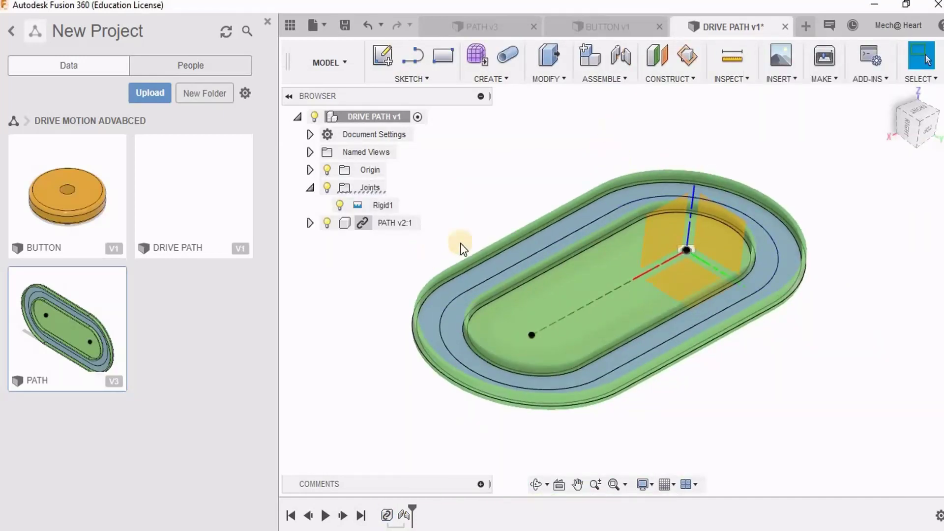
Insert the BUTTON design into DRIVE PATH at its default position and close the project's file list.
right_click(100, 165)
left_click(107, 124)
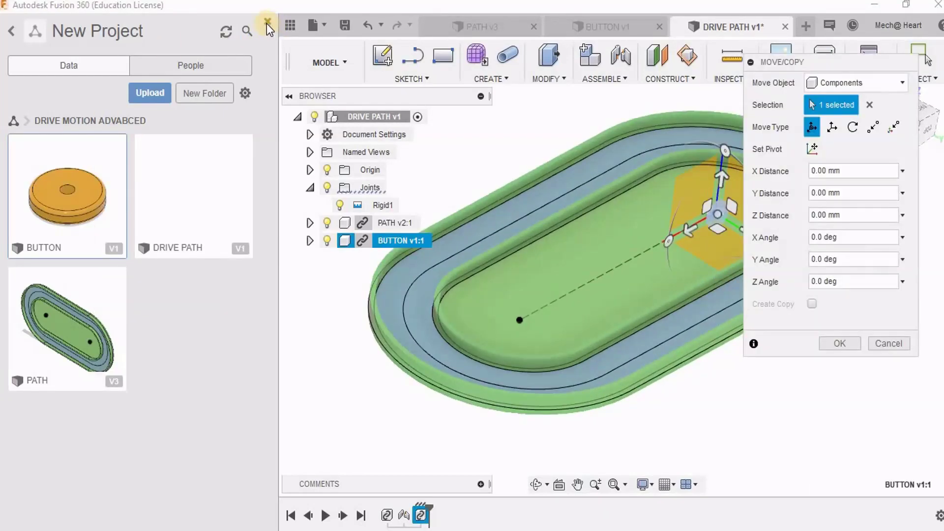
left_click(267, 22)
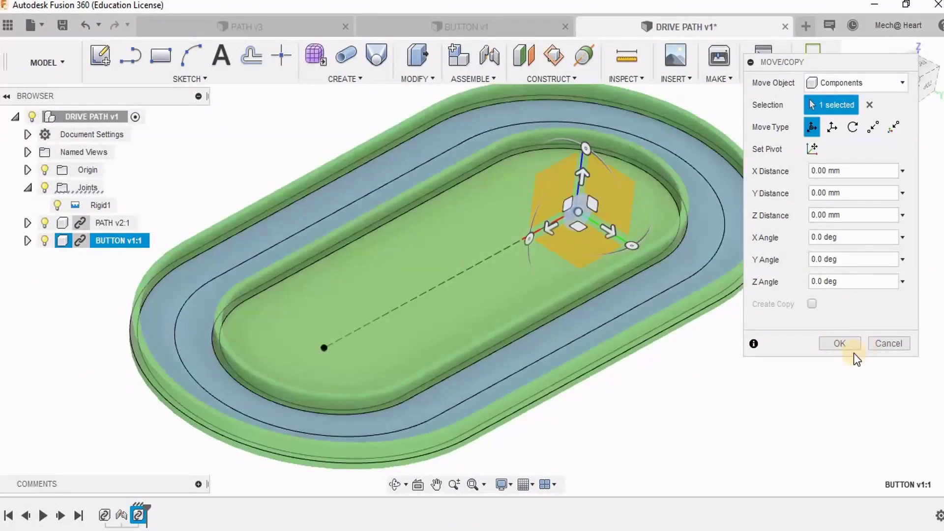
left_click(847, 349)
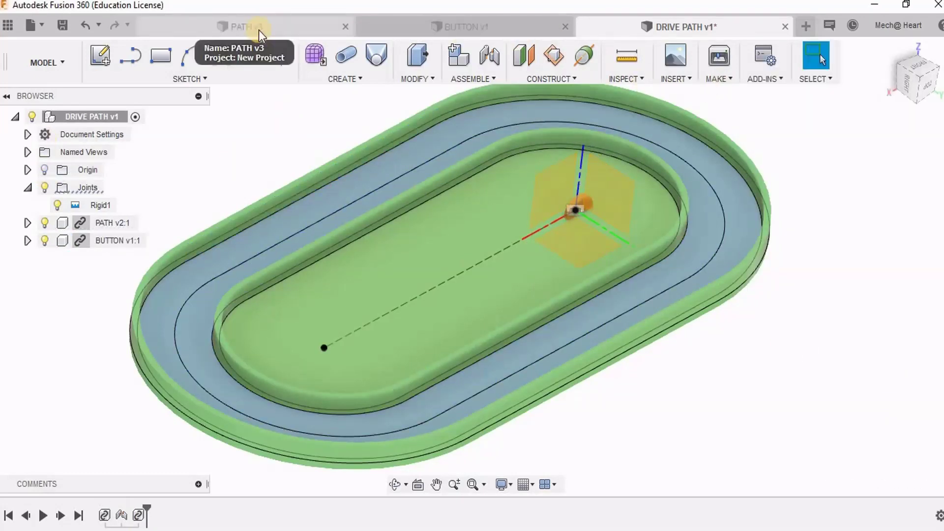
Hide the origin in the PATH design and save it as a new version.
left_click(291, 27)
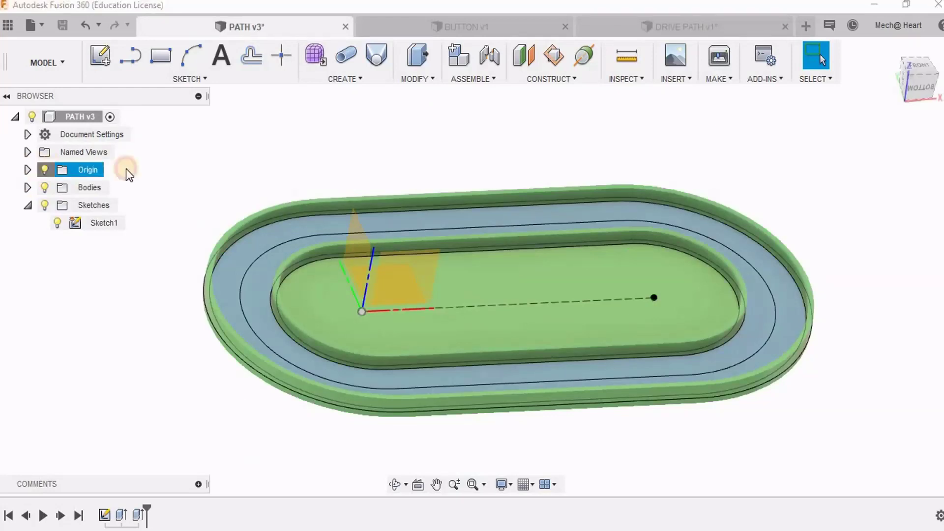
left_click(62, 25)
key("Return")
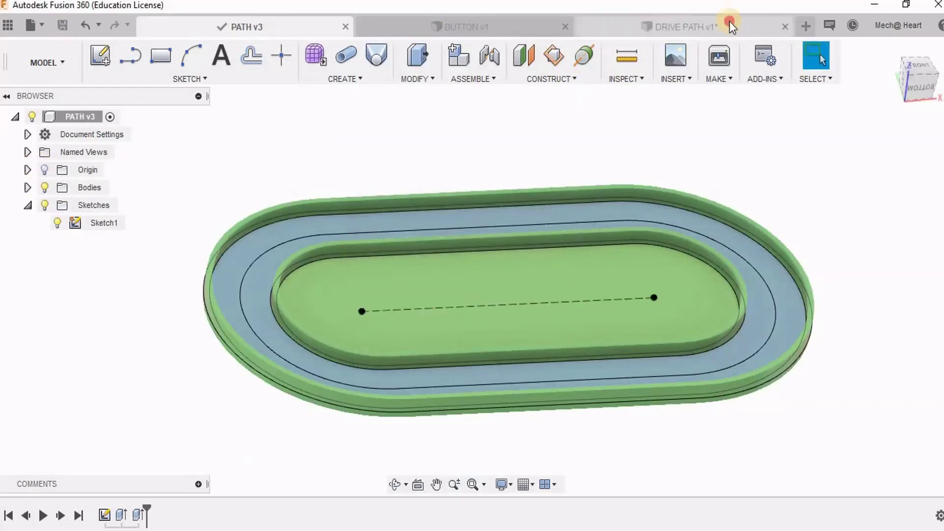
Switch back to the DRIVE PATH design and update its PATH component to the newly saved version.
left_click(683, 26)
right_click(103, 116)
left_click(158, 330)
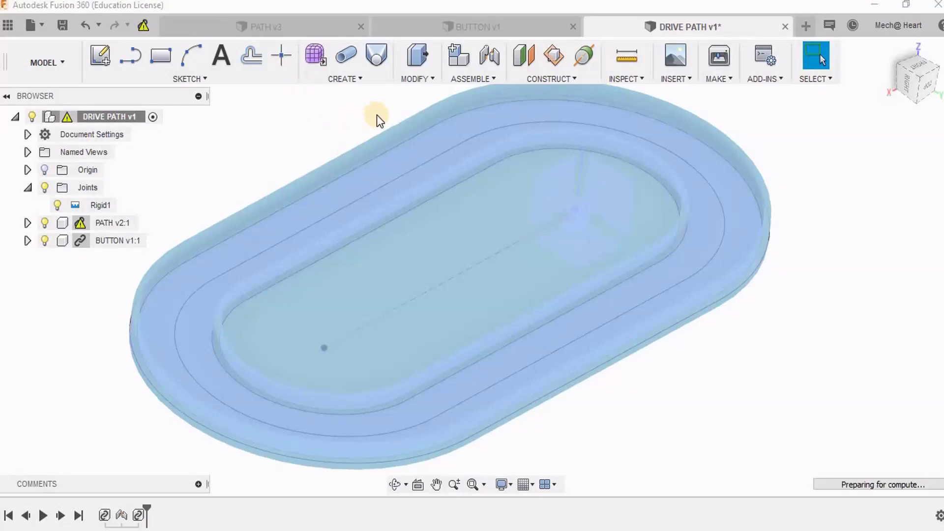
Move the BUTTON component out of the middle of the track into the free space beyond its curved end.
scroll(498, 231, "up", 5)
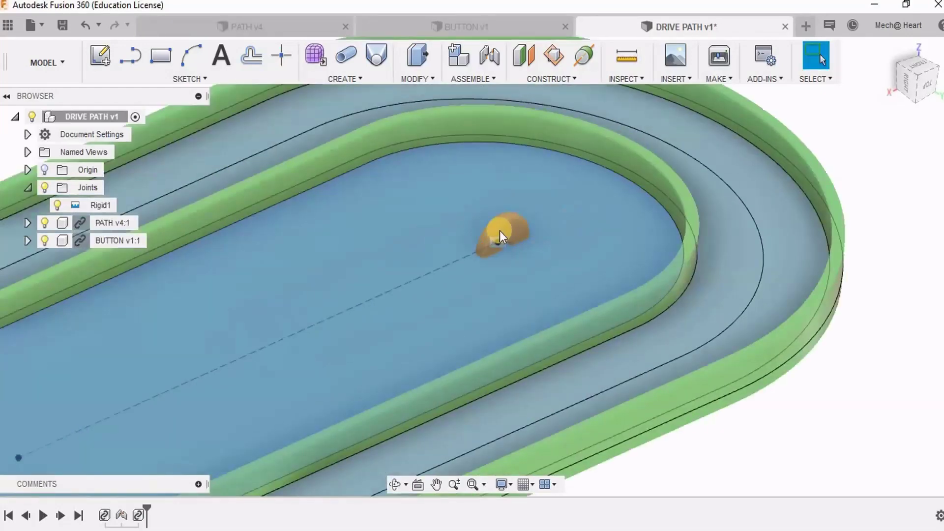
left_click_drag(499, 231, 858, 175)
scroll(857, 175, "down", 3)
middle_click_drag(858, 176, 817, 156, "shift")
Start a joint with the BUTTON's position captured, connecting its face centre to the groove's centreline at the far curved end.
key("j")
left_click(549, 304)
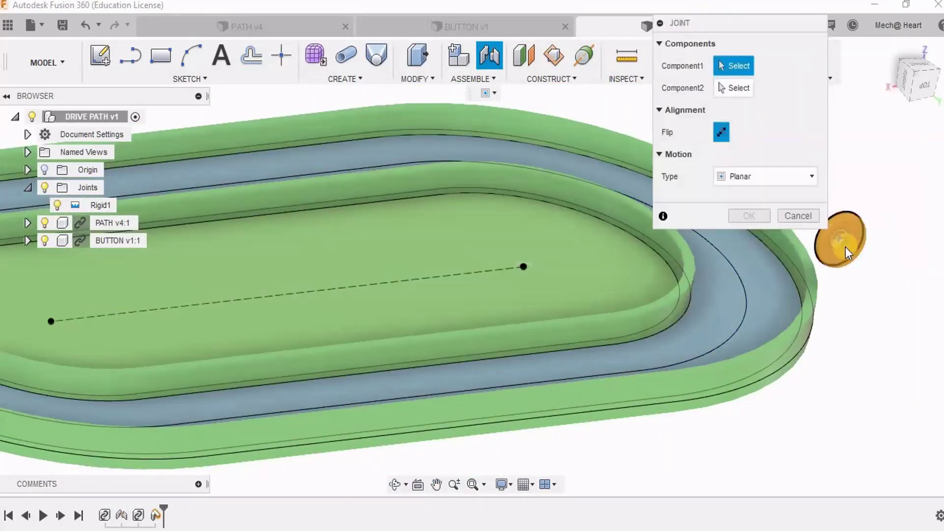
left_click(846, 255)
scroll(431, 258, "down", 5)
middle_click_drag(431, 258, 361, 324, "shift")
left_click(385, 331)
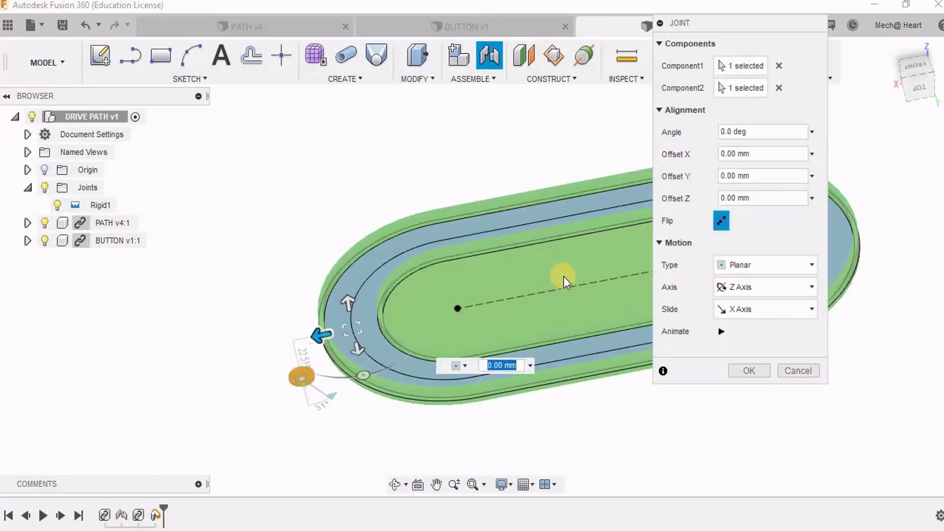
Try Slider motion for the button joint, return the type to Planar with a 0 mm Z offset, and create the joint.
left_click(773, 273)
left_click(762, 318)
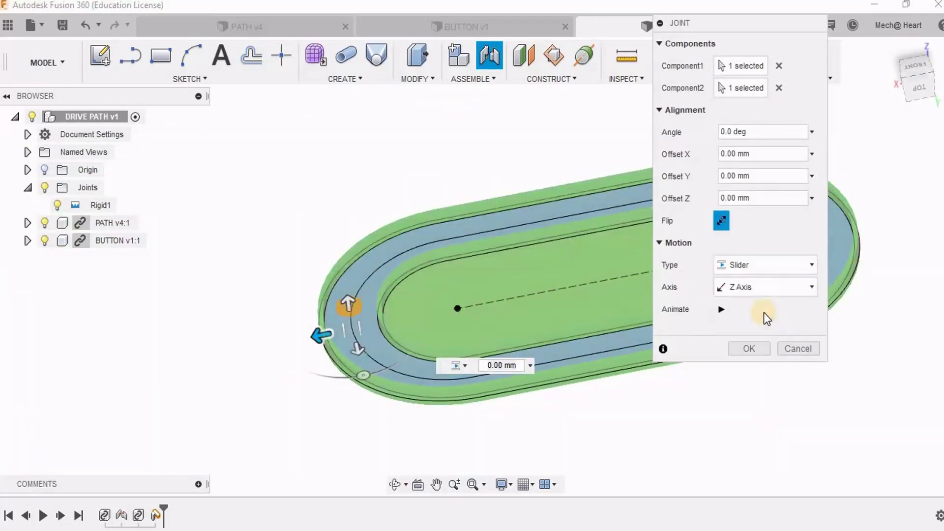
left_click(757, 268)
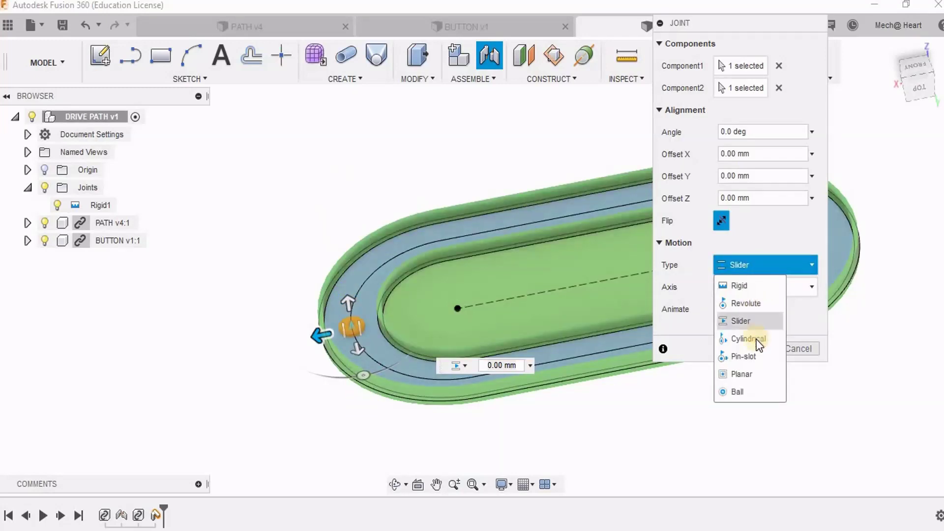
left_click(755, 376)
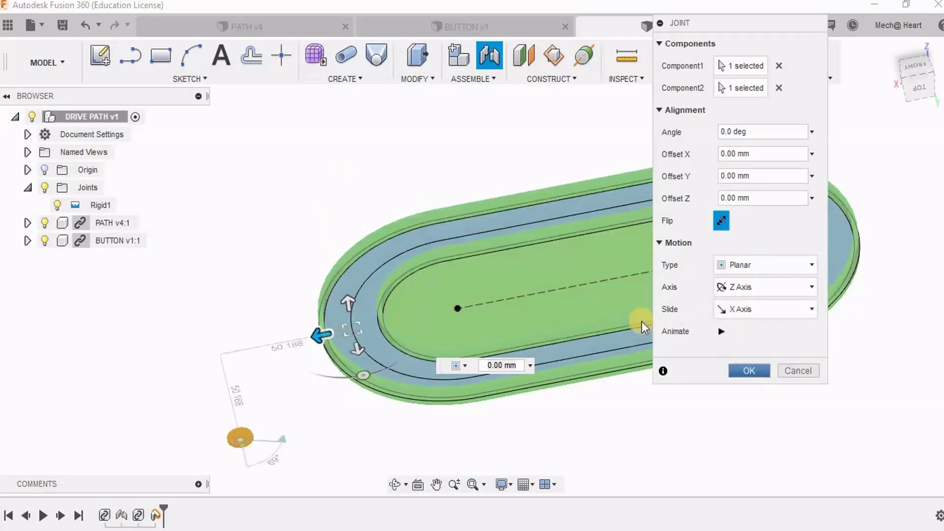
left_click(764, 194)
scroll(368, 337, "up", 5)
middle_click_drag(371, 299, 350, 305, "shift")
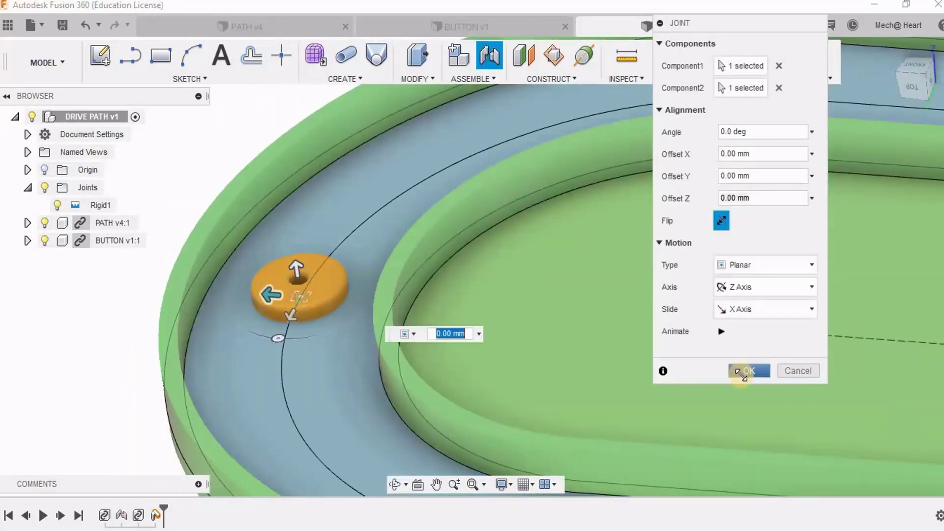
left_click(746, 371)
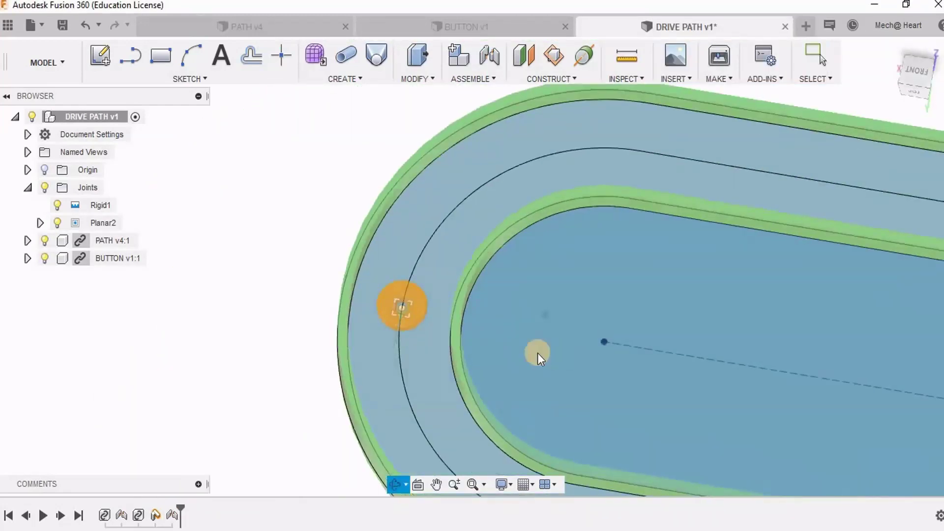
Open a new motion study and add the button's planar joint to it.
middle_click_drag(556, 305, 471, 359, "shift")
left_click(492, 115)
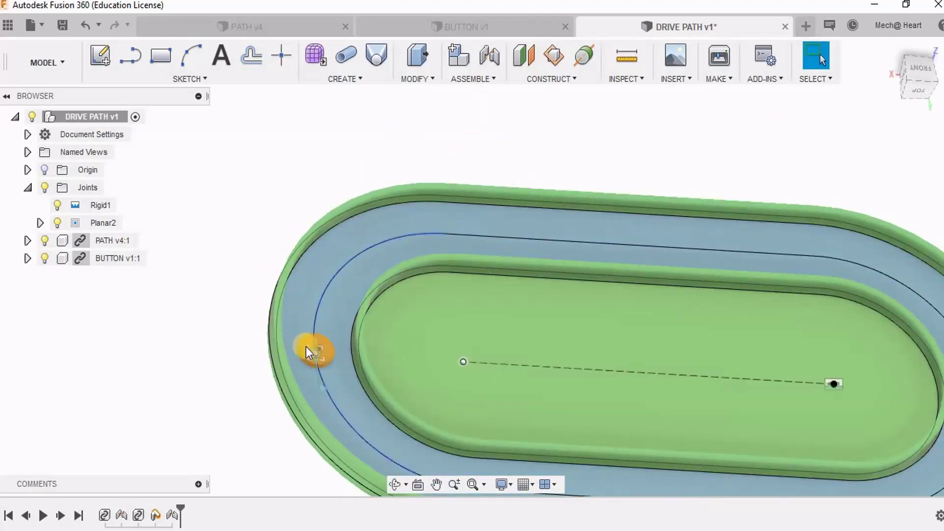
left_click(474, 79)
left_click(505, 263)
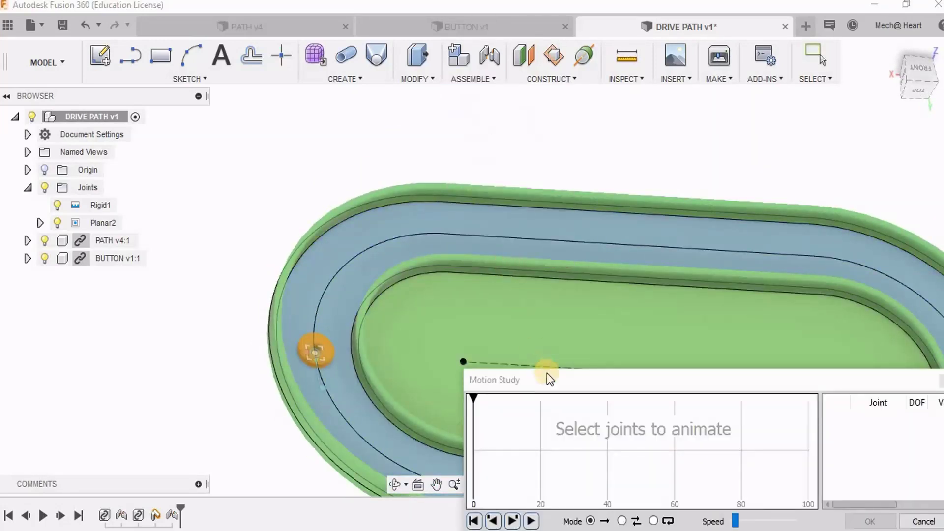
left_click_drag(544, 379, 478, 110)
left_click(103, 223)
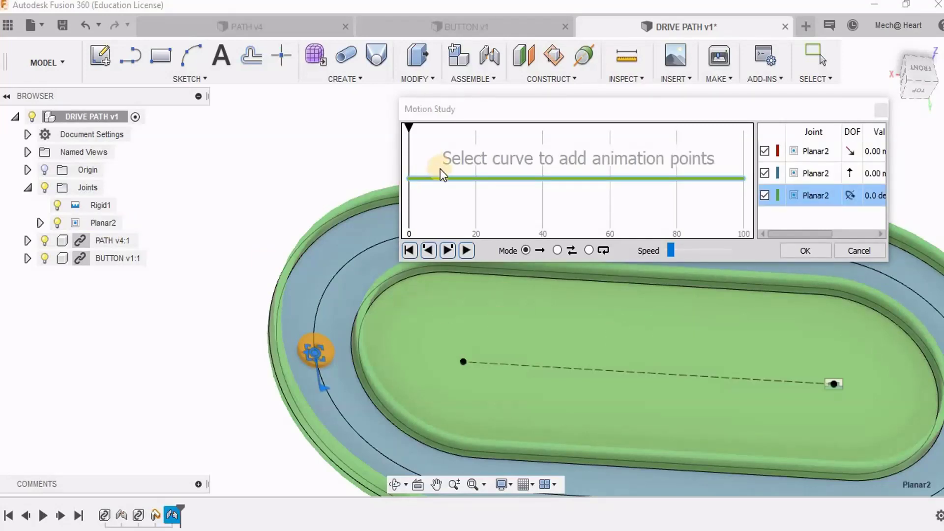
Add an animation point at step 10 on the planar joint's first sliding direction with a distance of -10 mm.
left_click(817, 152)
left_click_drag(686, 108, 619, 99)
left_click_drag(738, 224, 780, 215)
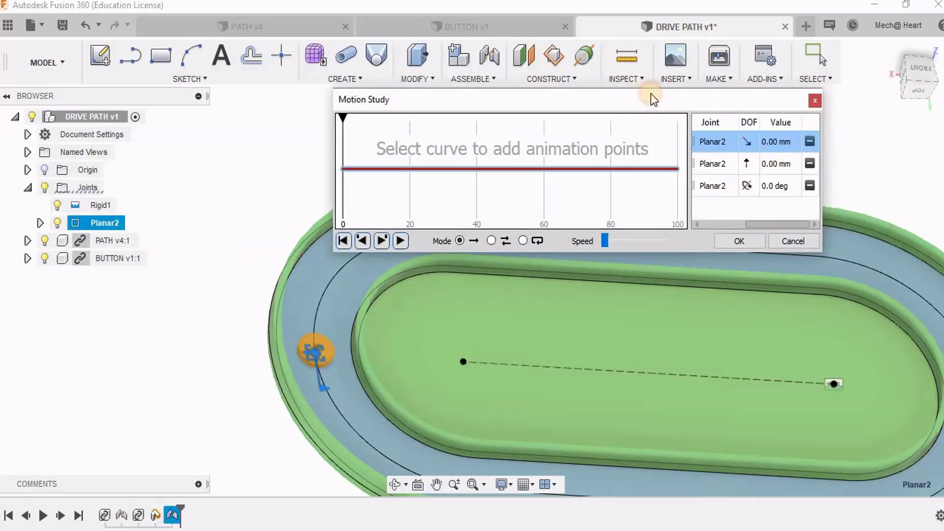
left_click_drag(641, 99, 660, 87)
left_click(415, 157)
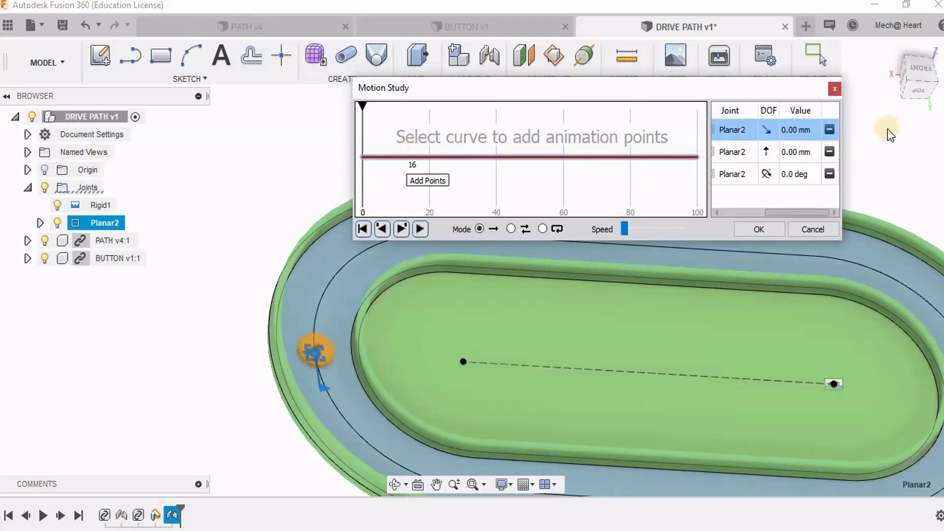
left_click(400, 157)
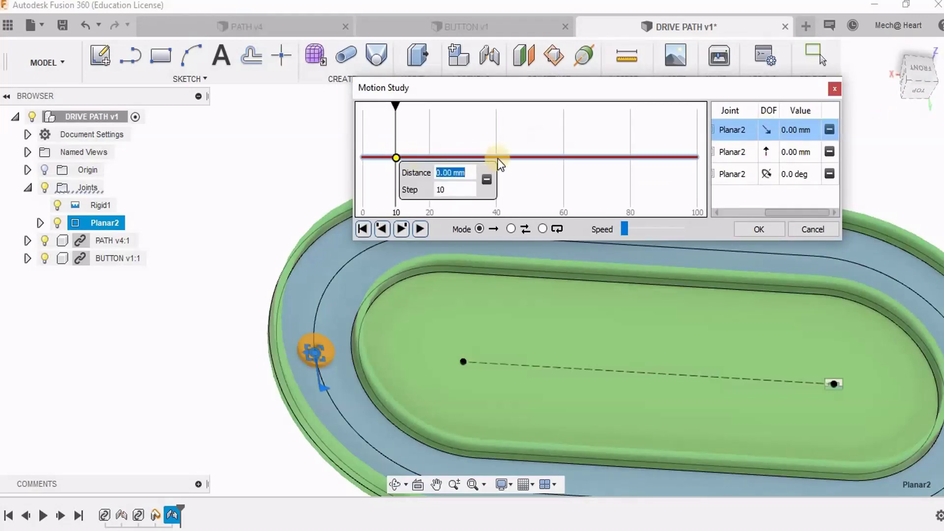
key("Return")
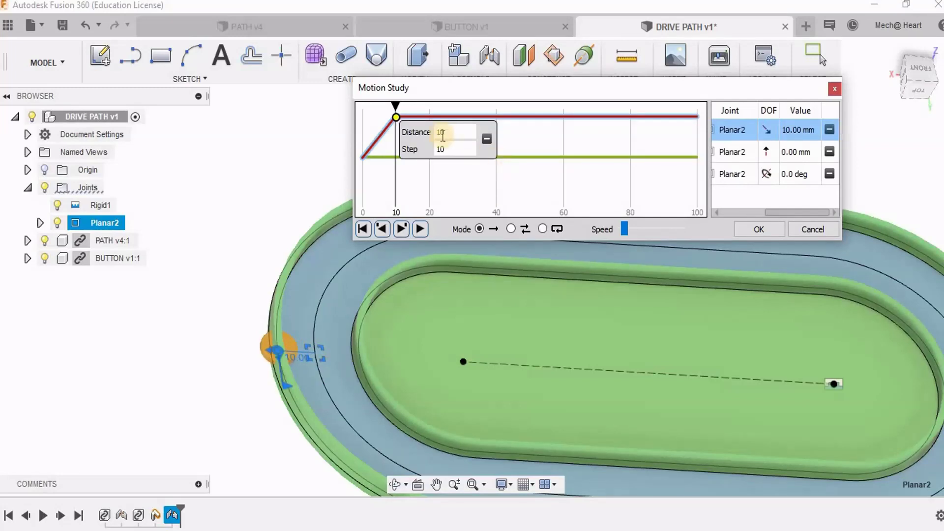
type("-10")
key("Return")
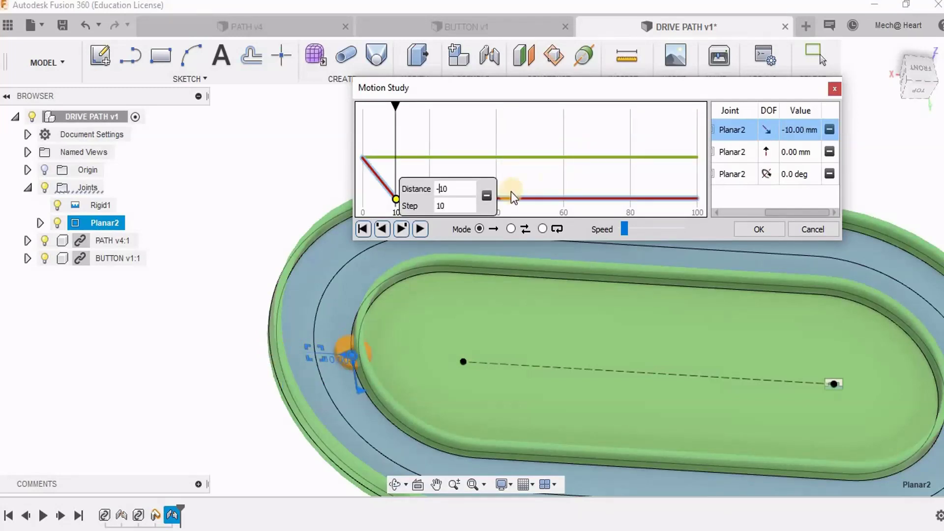
Add a second point at step 20 on the same sliding direction with a distance of -20 mm.
left_click(496, 164)
left_click(433, 199)
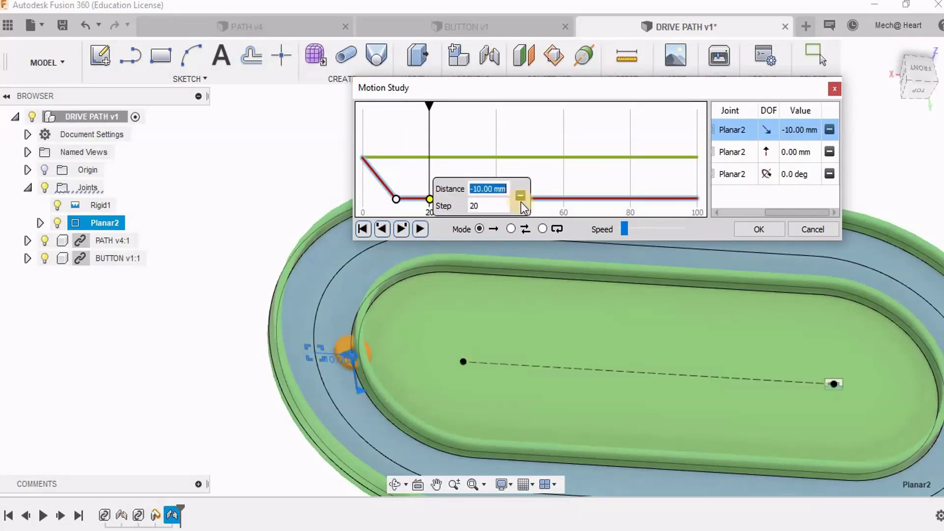
type("-20")
key("Return")
left_click(623, 185)
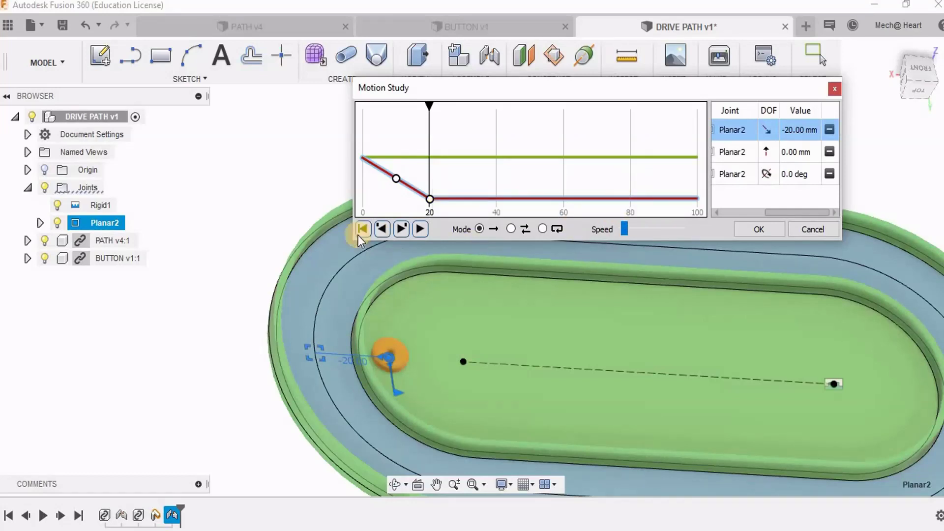
Play the motion study from the start to check the button's travel along the first sliding direction.
left_click(362, 230)
left_click(421, 229)
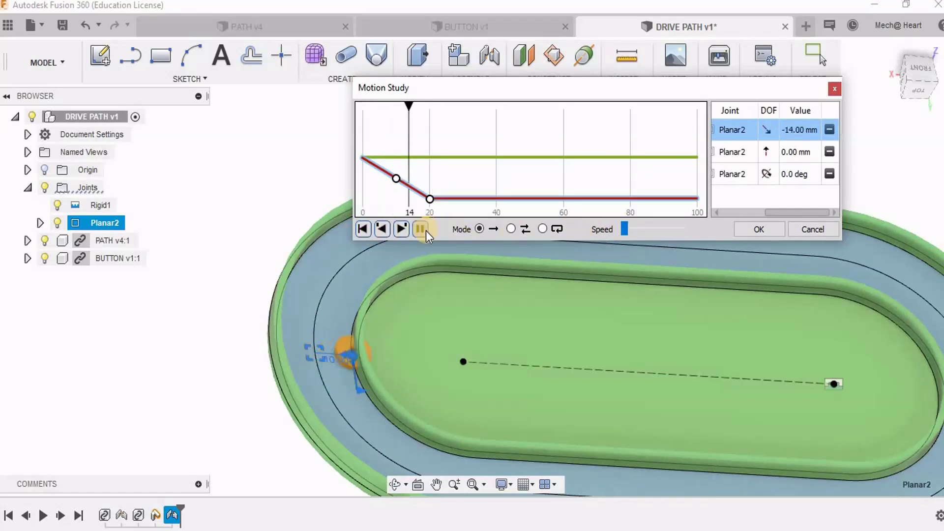
left_click(334, 283)
Give the joint's second sliding direction points of 10 mm at step 10 and 20 mm at step 20.
middle_click_drag(496, 347, 468, 385)
scroll(325, 333, "down", 1)
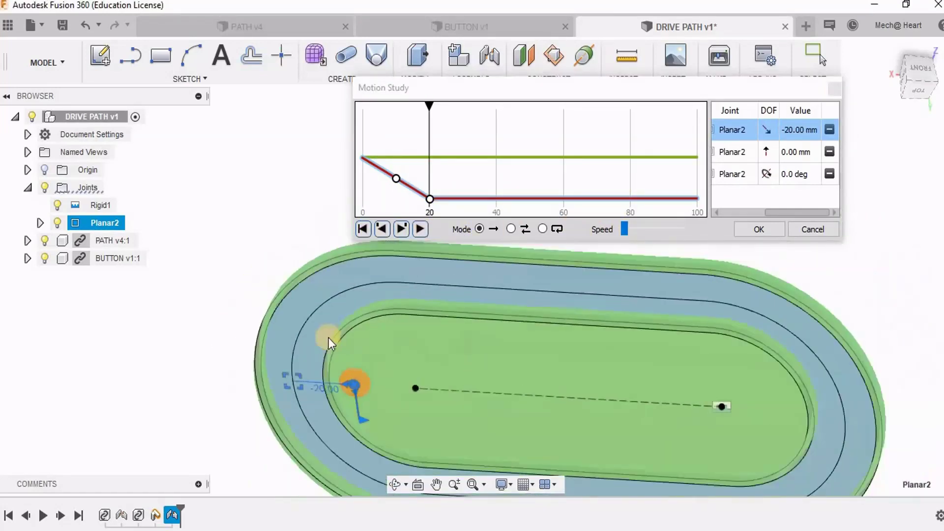
left_click(760, 153)
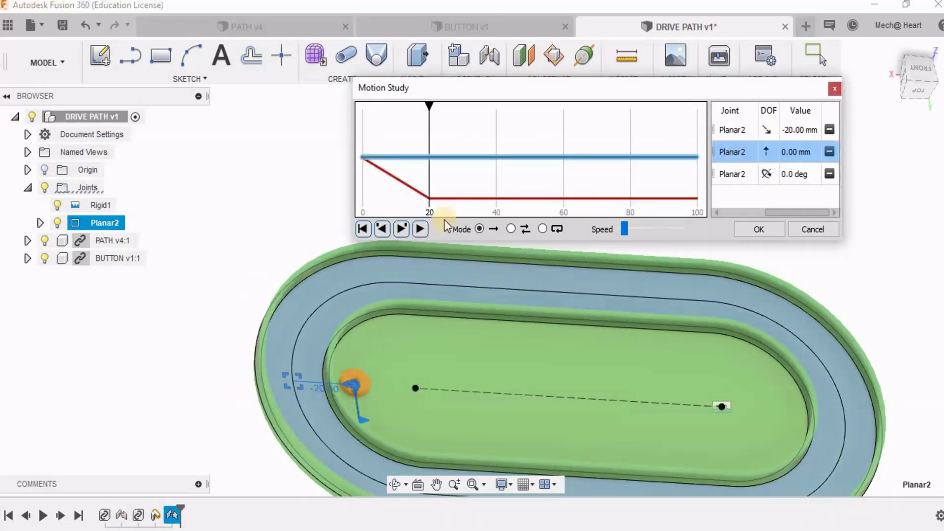
left_click(399, 158)
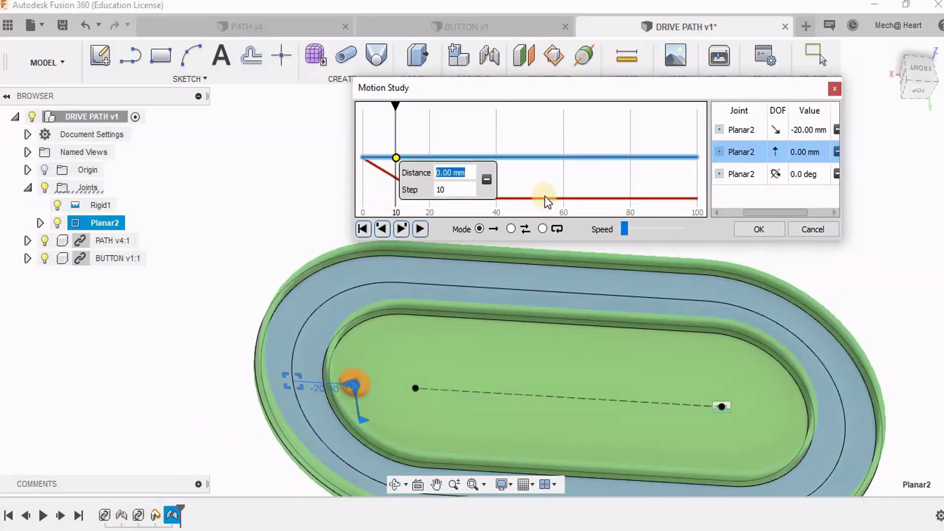
type("10")
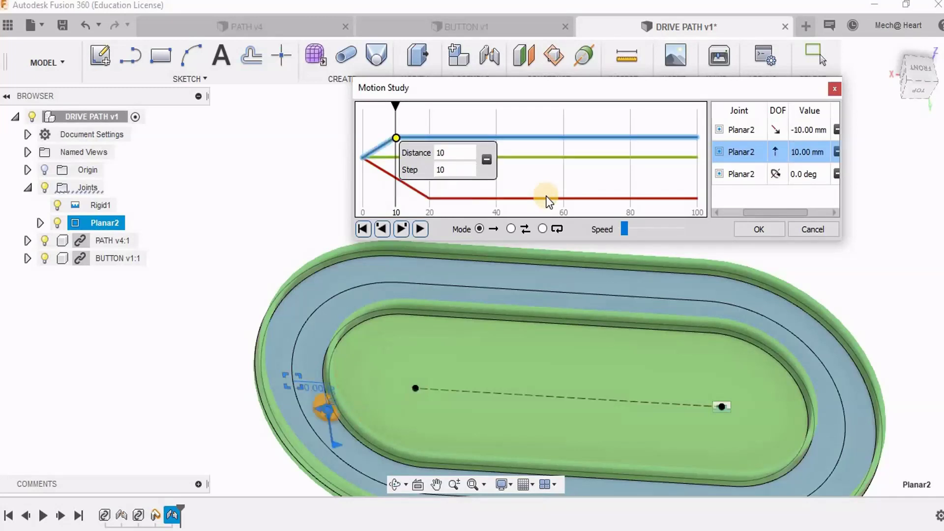
left_click(433, 136)
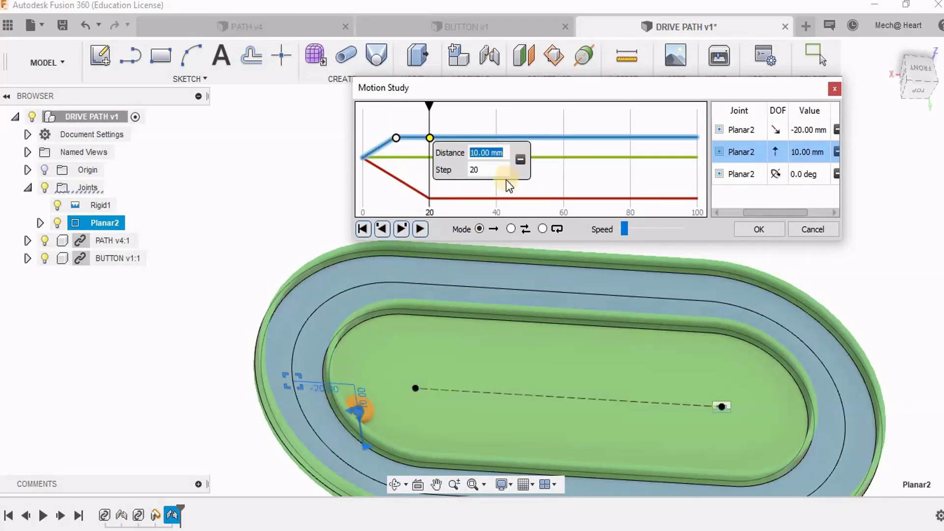
type("20")
left_click(473, 207)
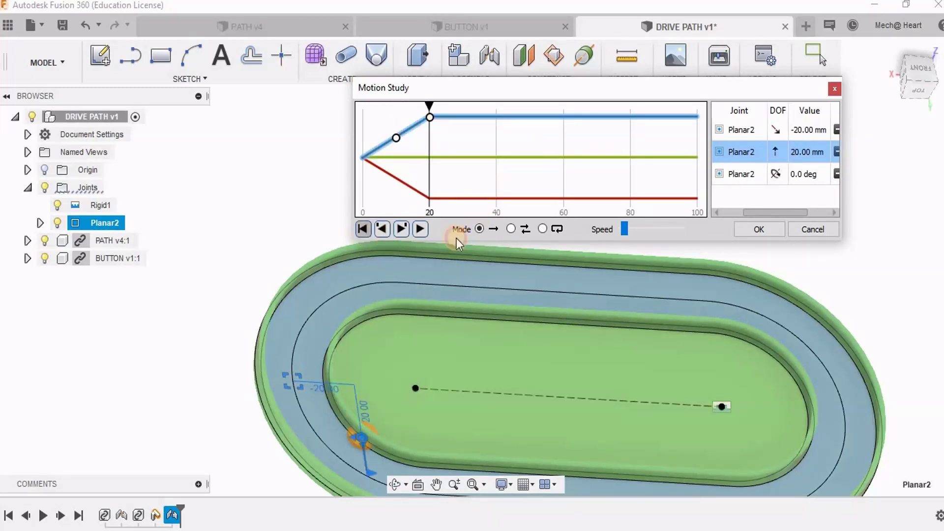
Play the combined motion and compare the button's travel with the track's centreline.
left_click(421, 229)
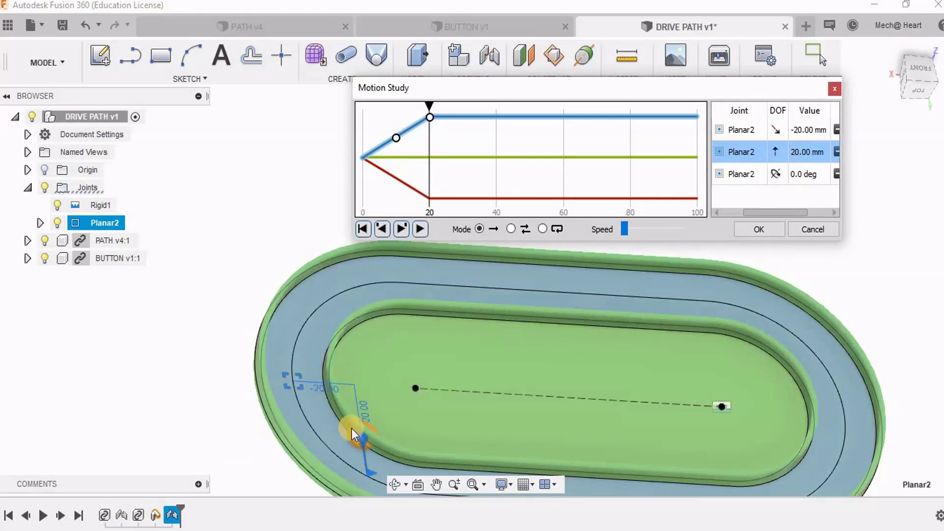
scroll(337, 401, "down", 2)
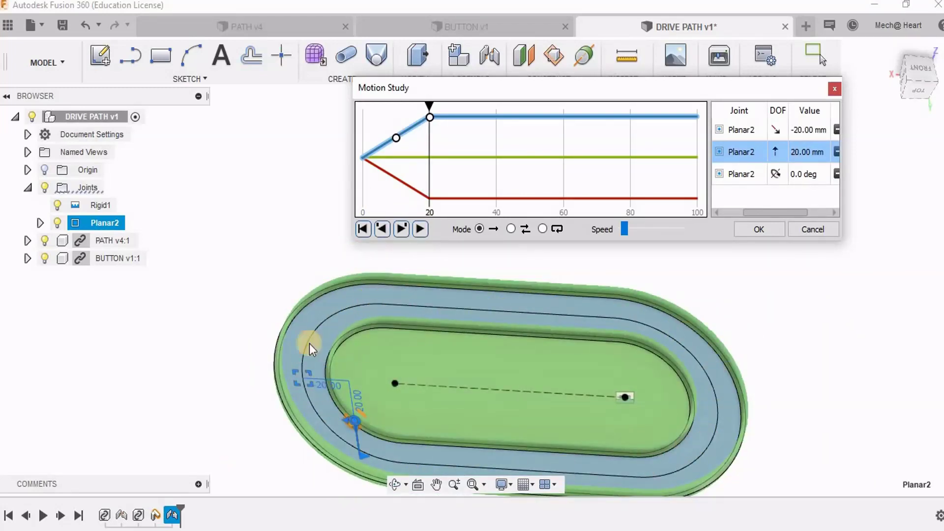
scroll(544, 306, "down", 1)
scroll(460, 306, "up", 4)
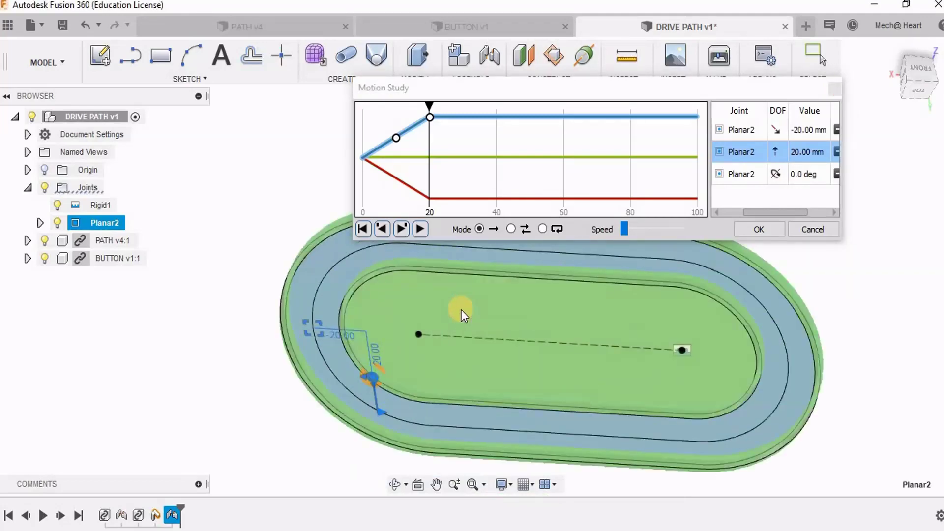
scroll(346, 323, "up", 1)
scroll(355, 323, "down", 2)
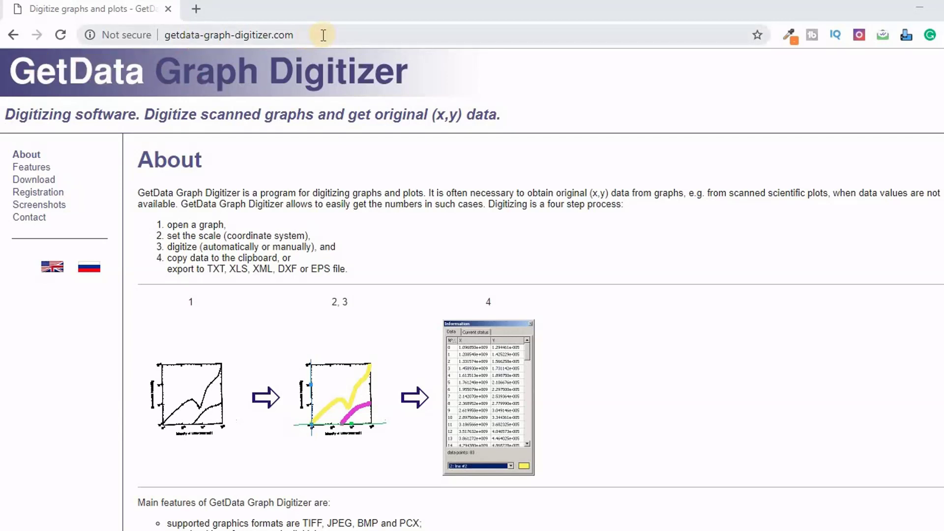
Switch to the browser and start downloading GetData Graph Digitizer 2.26 from getdata-graph-digitizer.com.
mouse_move(317, 36)
left_mouse_down()
mouse_move(110, 40)
mouse_move(322, 36)
left_mouse_up()
left_click(158, 41)
left_click(350, 108)
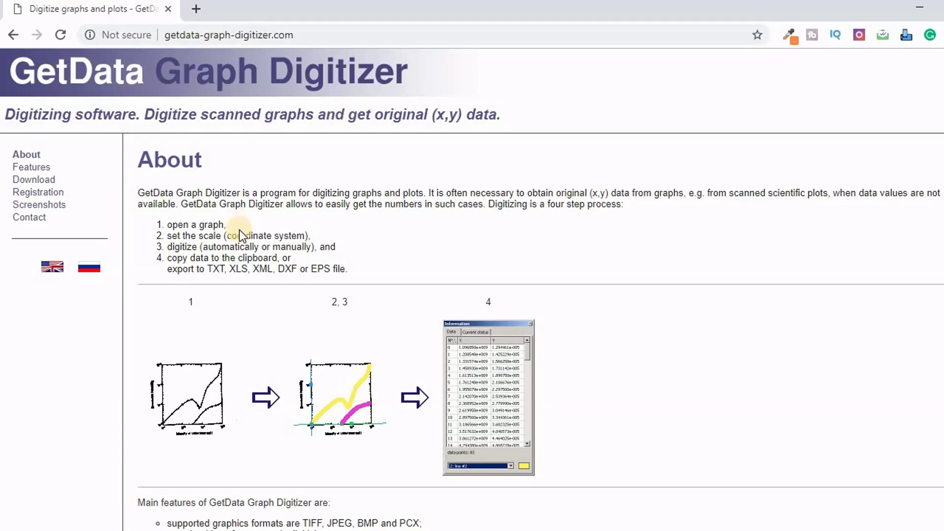
left_click(52, 181)
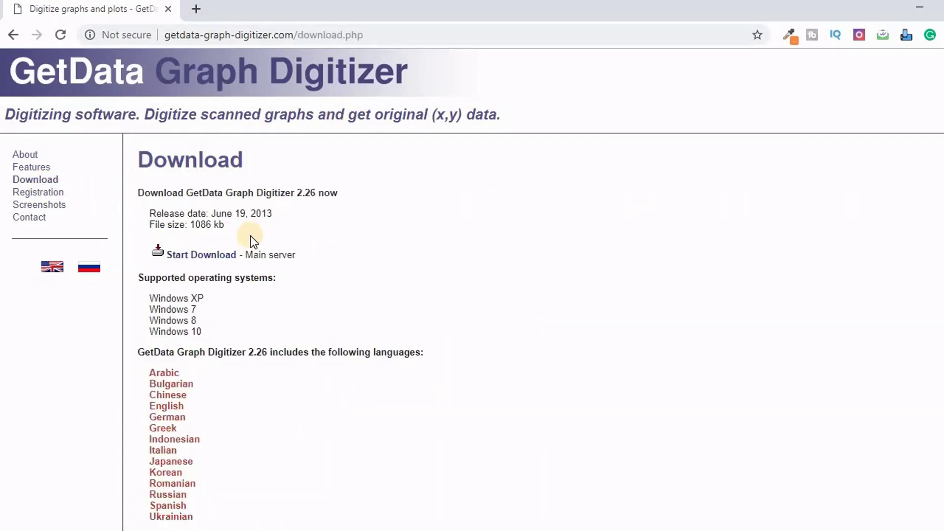
left_click(207, 255)
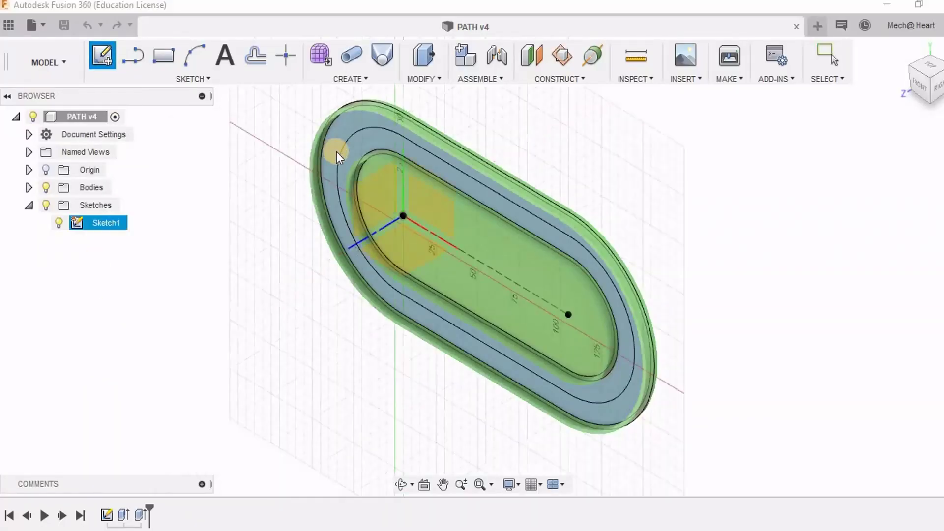
Switch to Fusion 360 and begin a new sketch on the groove floor of the PATH design.
left_click(338, 151)
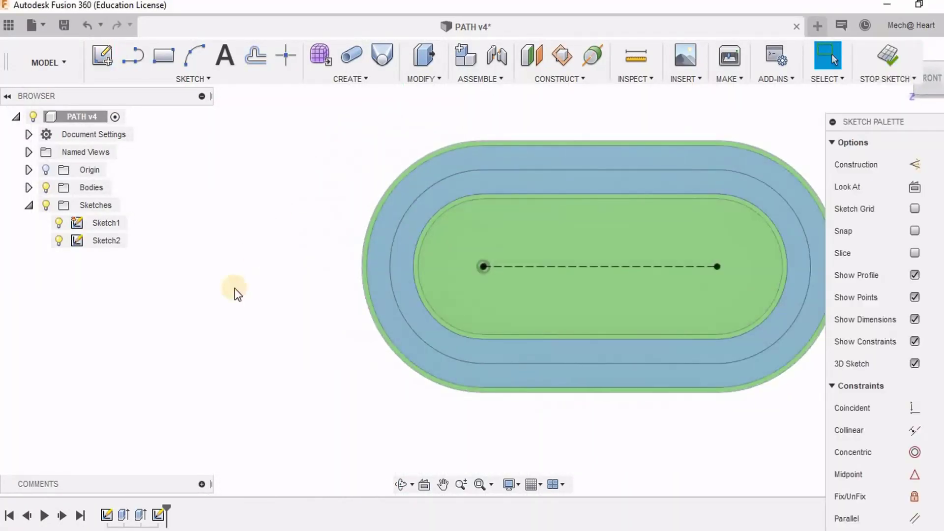
mouse_move(594, 441)
middle_mouse_down()
mouse_move(564, 421)
mouse_move(553, 456)
middle_mouse_up()
scroll(549, 414, "up", 1)
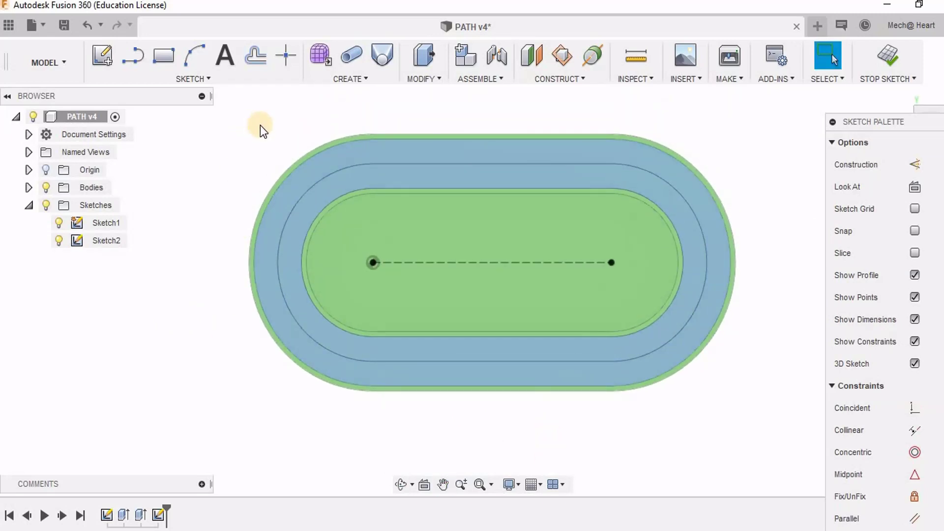
Project the four curves of the slot-shaped track centreline into the new sketch.
key("p")
left_click(310, 187)
left_click(634, 183)
left_click(659, 178)
left_click(574, 362)
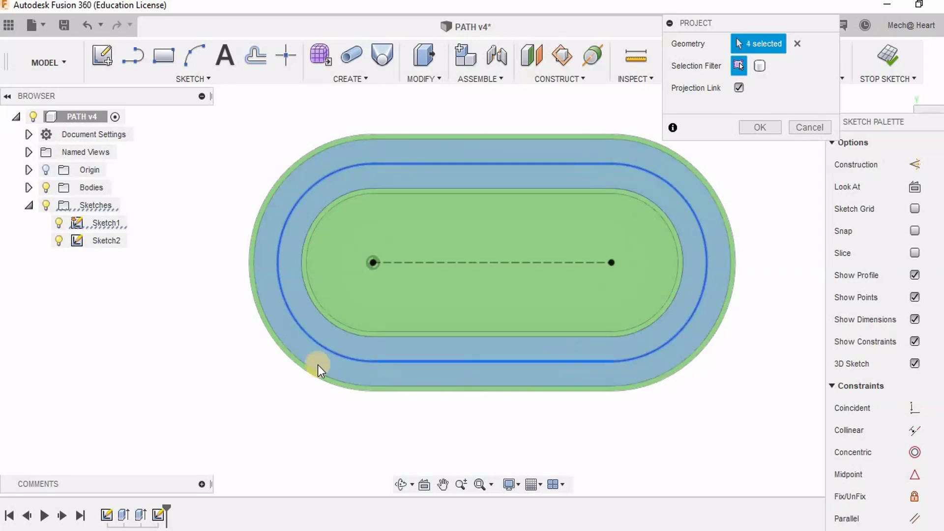
left_click(760, 128)
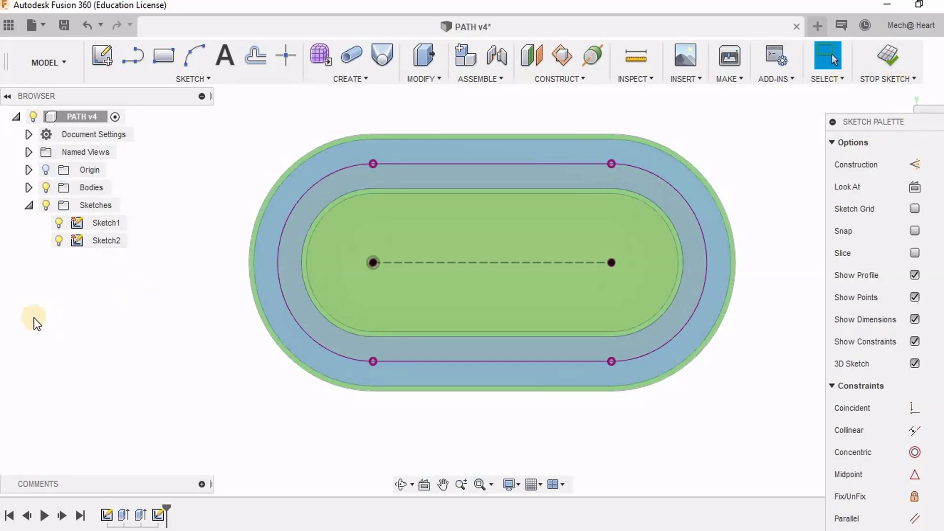
Hide Sketch1 and all bodies, leaving only the projected centreline outline displayed.
left_click(59, 223)
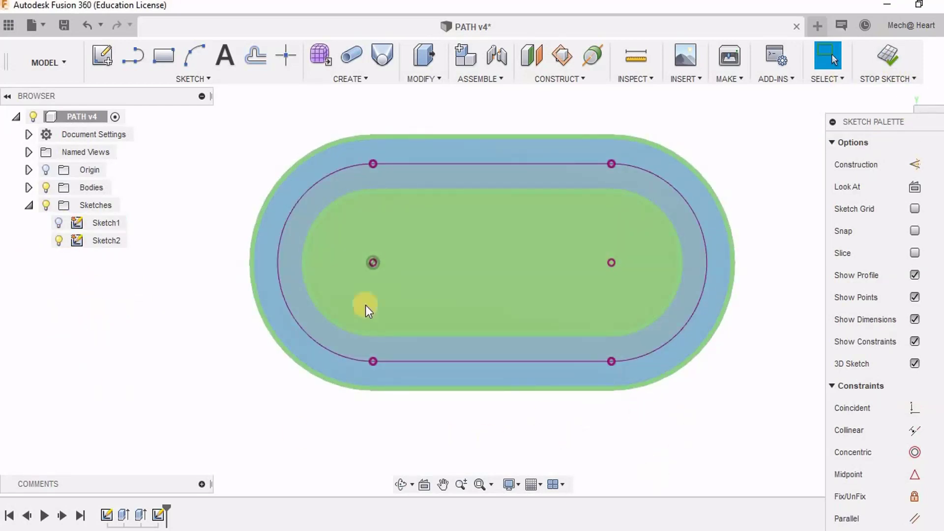
left_click(787, 417)
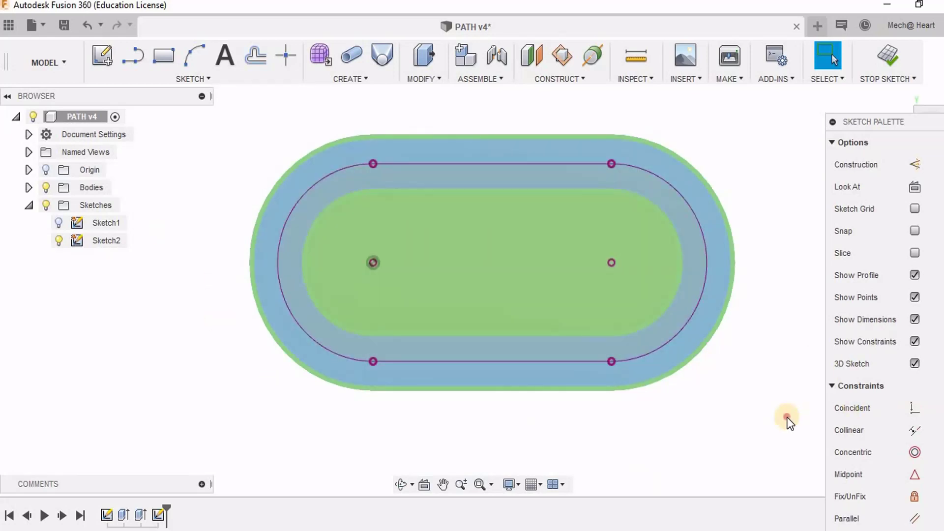
left_click(45, 187)
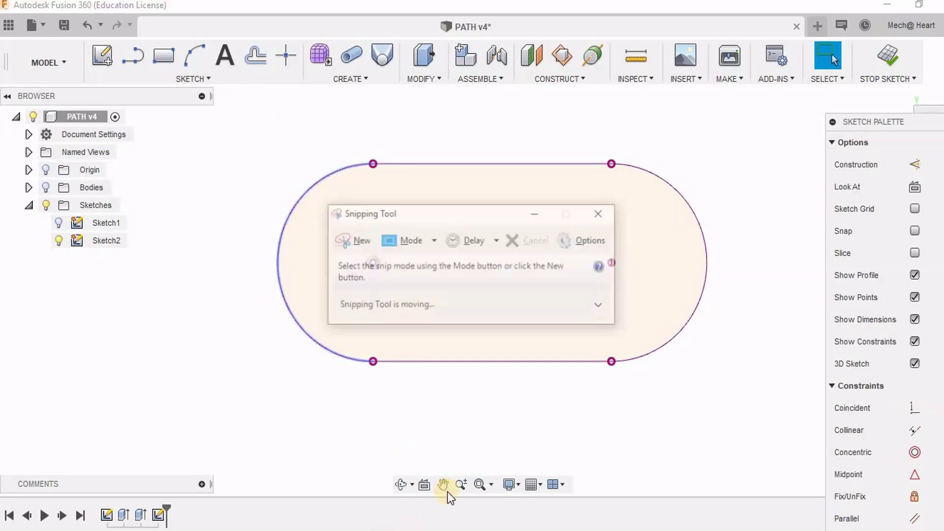
Capture a rectangular snip around the whole projected outline with Snipping Tool and save it as JPEG image 1 in Downloads.
left_click(357, 240)
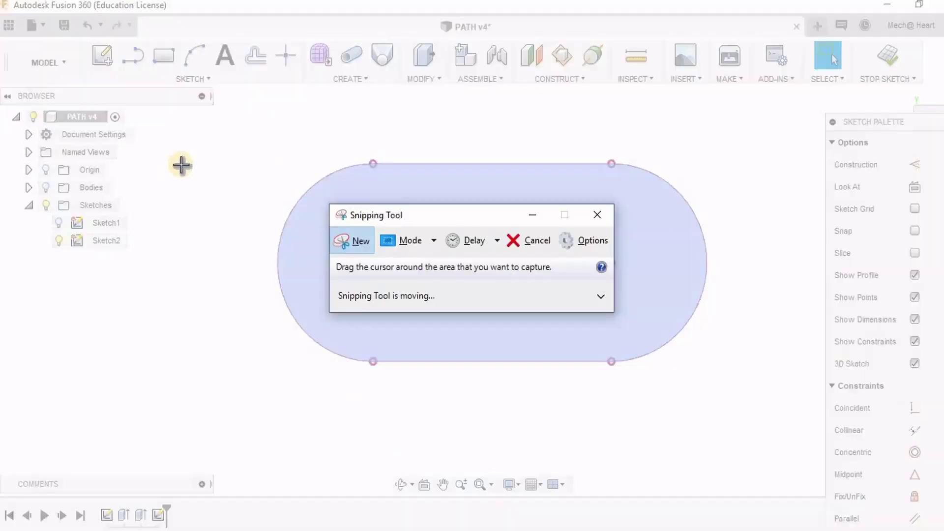
mouse_move(245, 128)
left_mouse_down()
mouse_move(709, 380)
mouse_move(755, 418)
left_mouse_up()
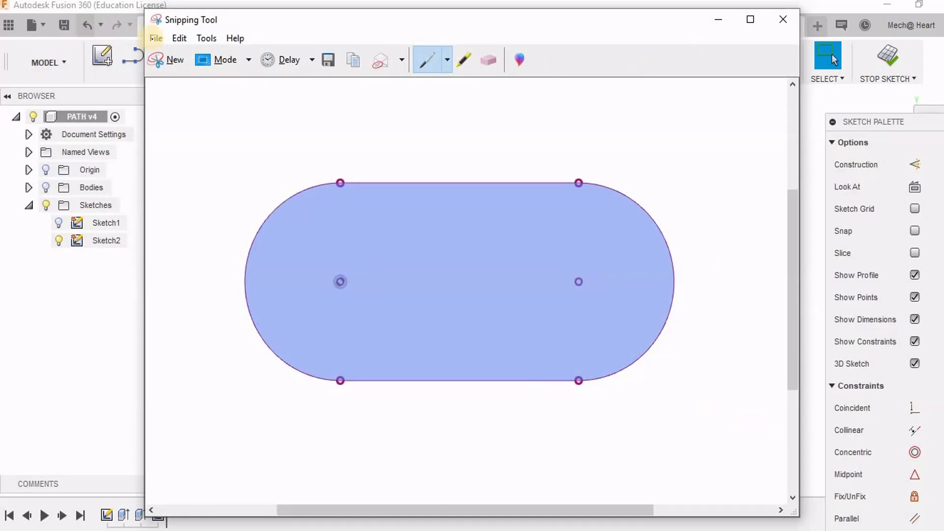
left_click(158, 39)
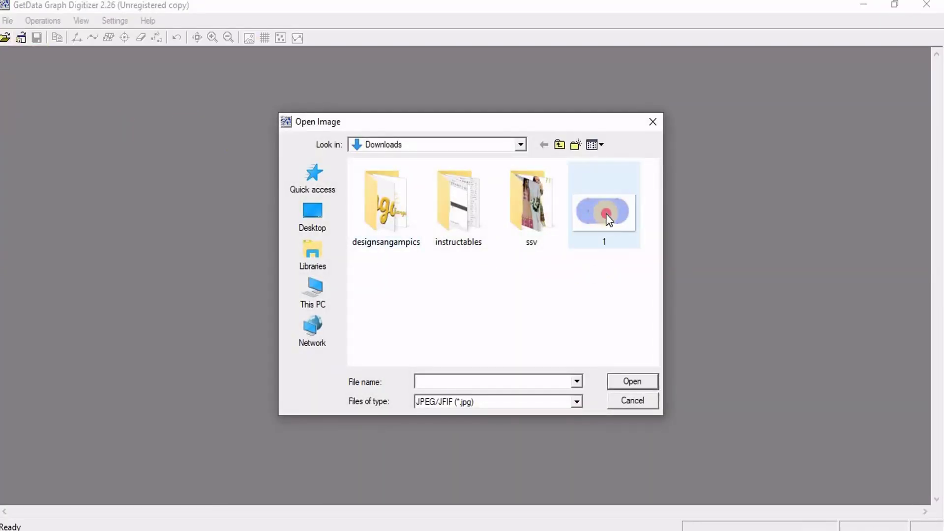
Switch to GetData Graph Digitizer and open the image 1.JPG from Downloads.
left_click(611, 223)
left_click(648, 383)
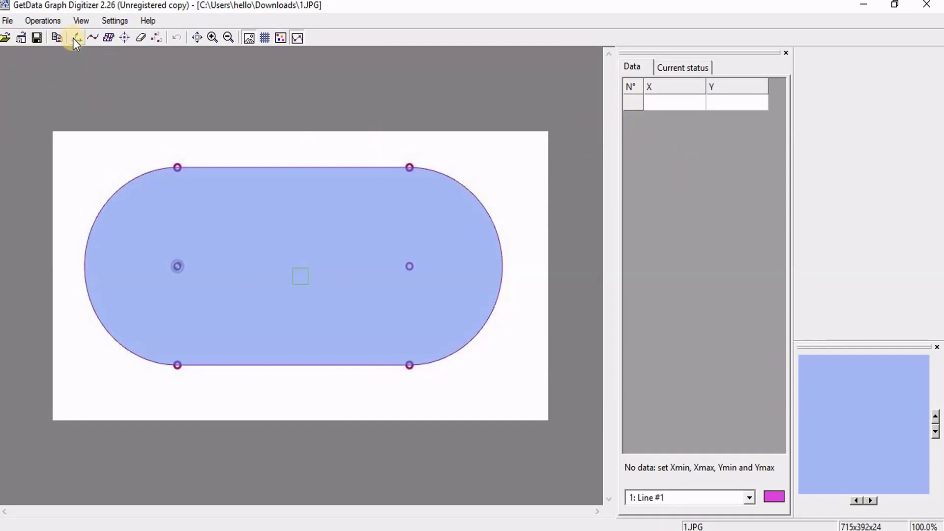
Calibrate the X scale with Xmin 0 at the outline's leftmost point and Xmax 180 at its rightmost point.
left_click(42, 21)
left_click(54, 37)
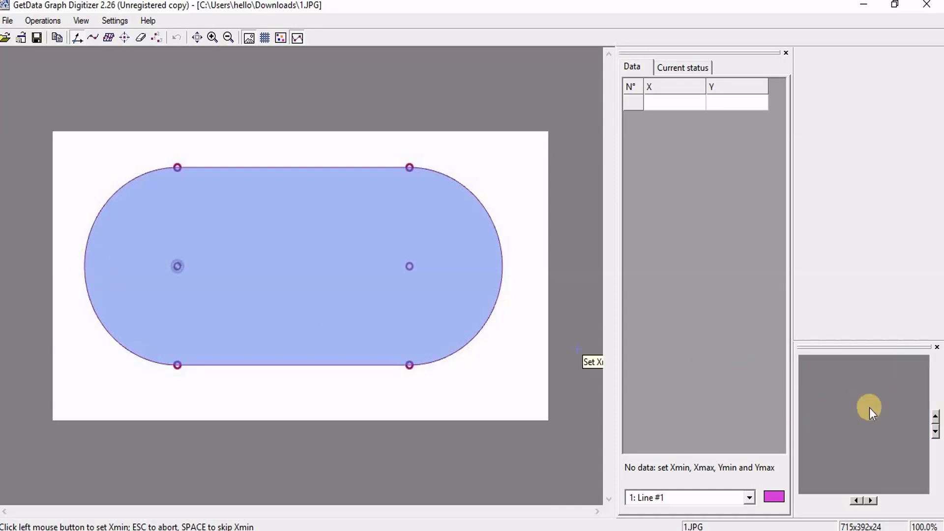
left_click(84, 265)
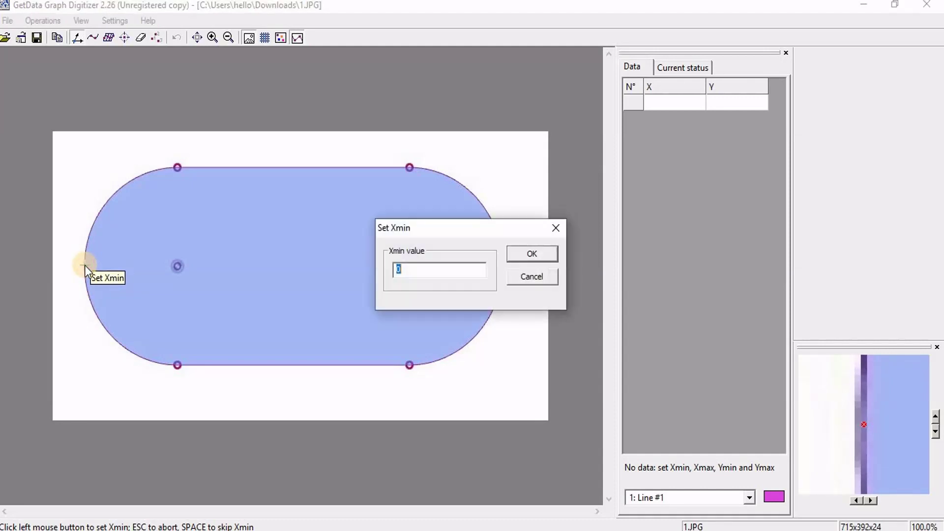
left_click(531, 253)
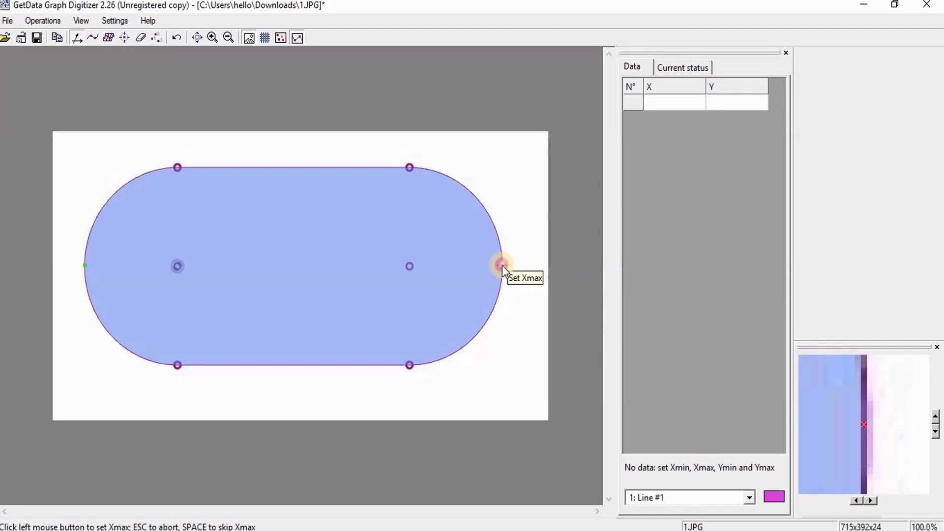
left_click(502, 266)
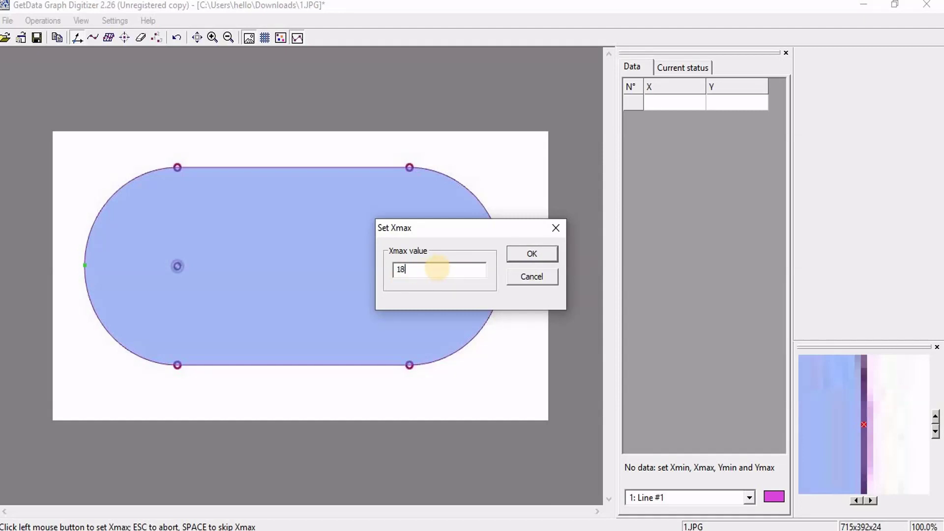
type("180")
key("Return")
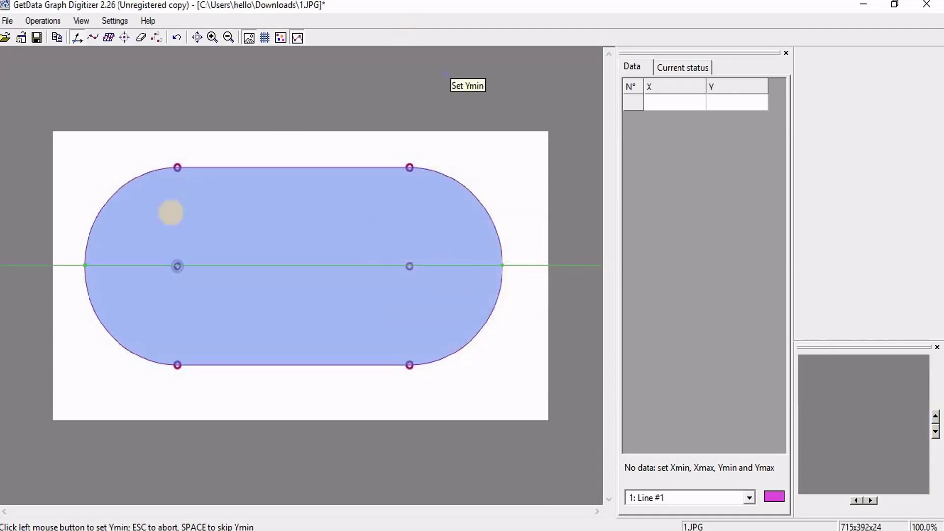
Calibrate the Y scale with Ymin 0 on the lower straight edge and Ymax 80 on the upper one, and accept the scale.
left_click(177, 365)
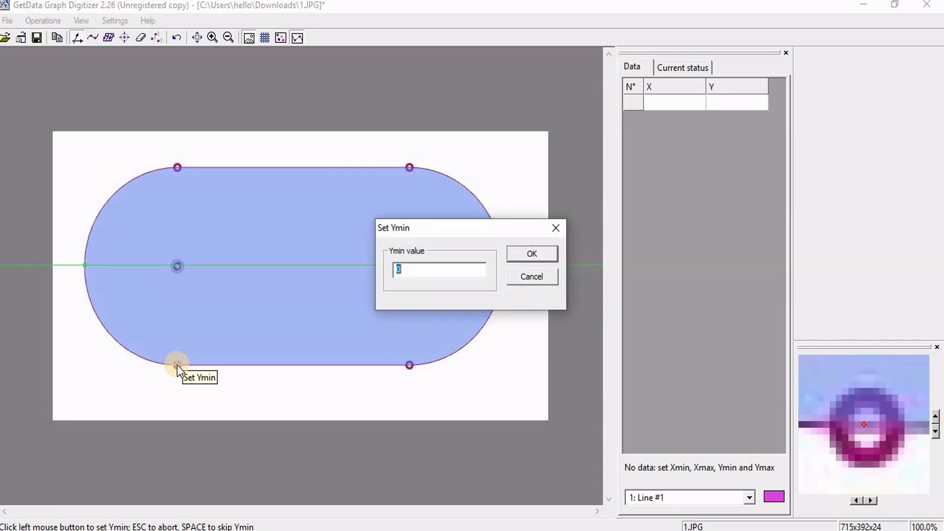
left_click(521, 260)
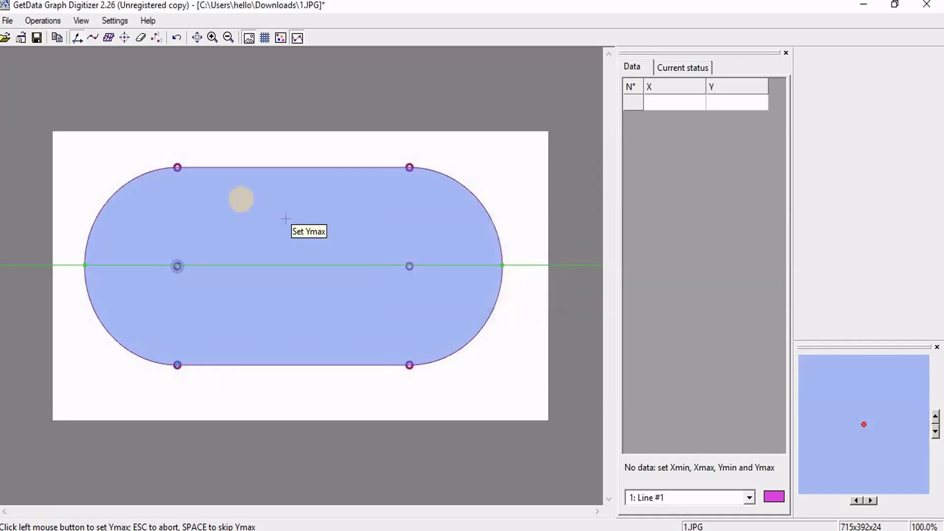
left_click(177, 168)
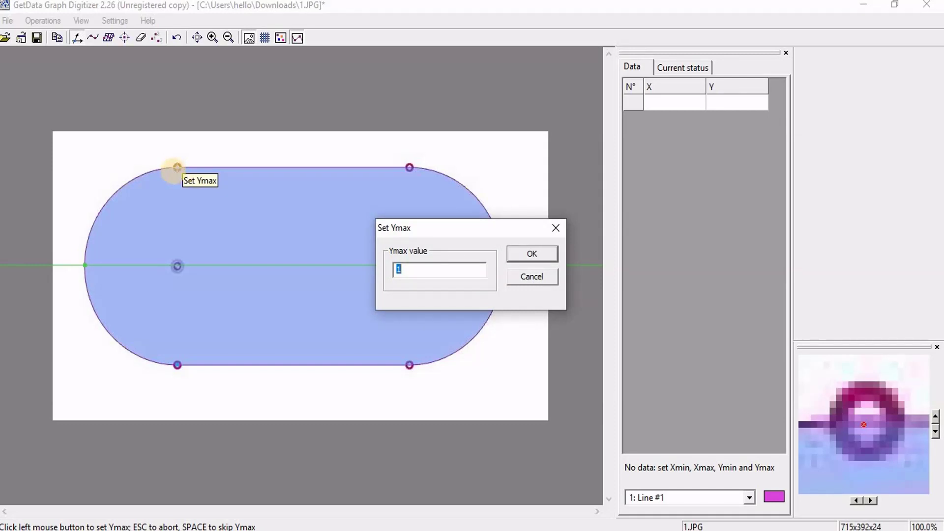
type("80")
key("Return")
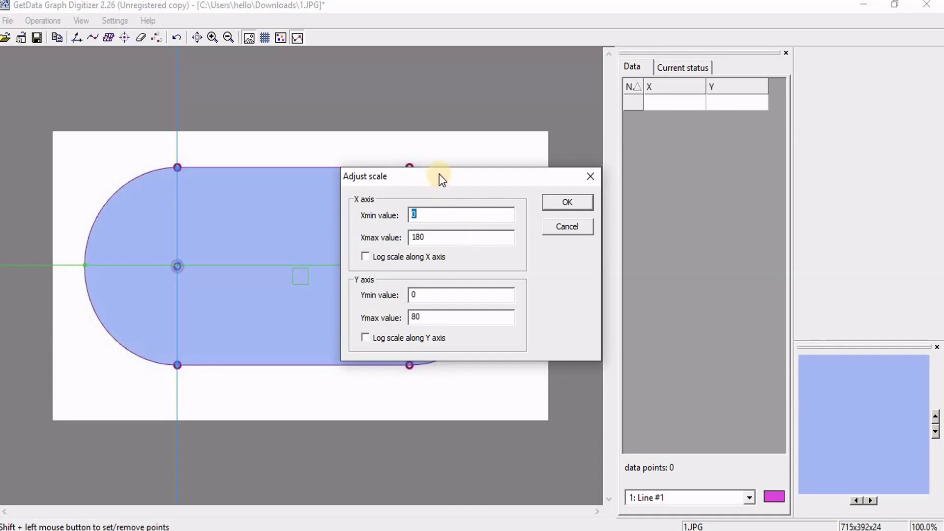
left_click_drag(435, 173, 362, 113)
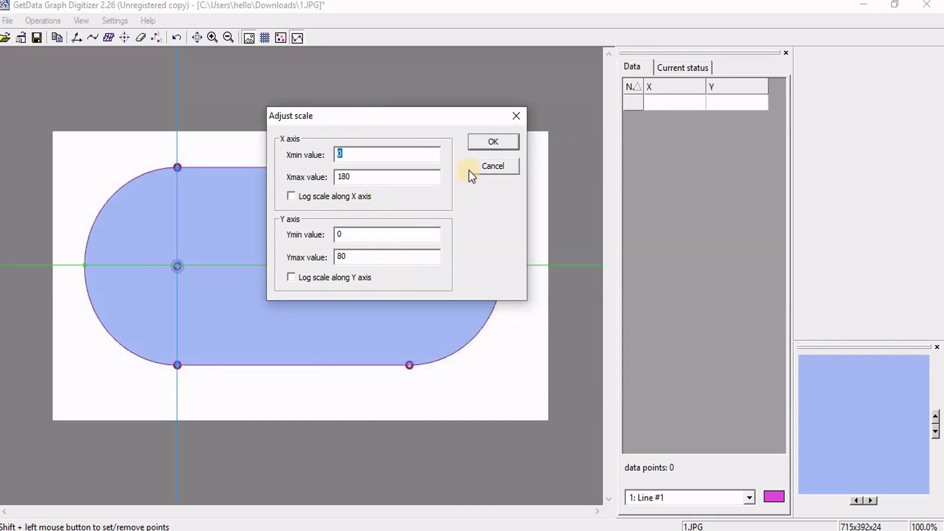
left_click(485, 143)
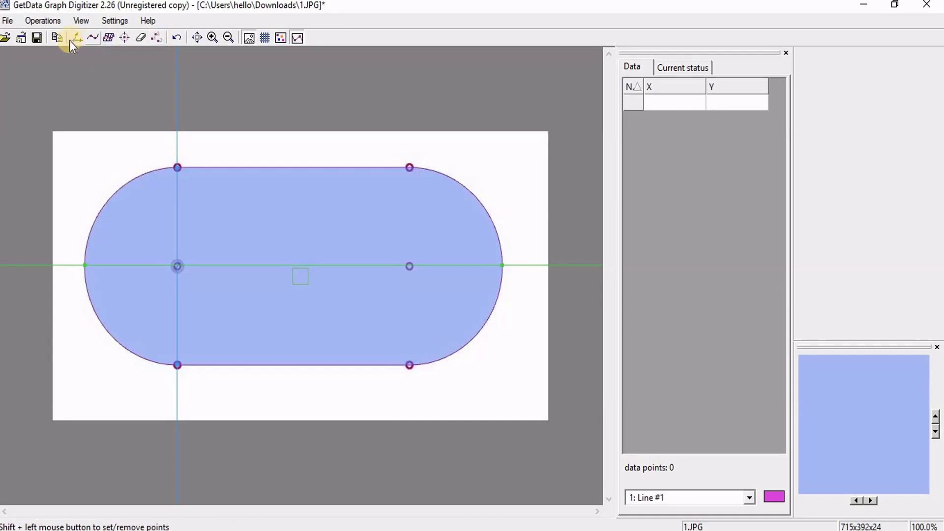
Place eight data points clockwise along the outline's upper half, from the upper-left arc to the rightmost point.
left_click(126, 40)
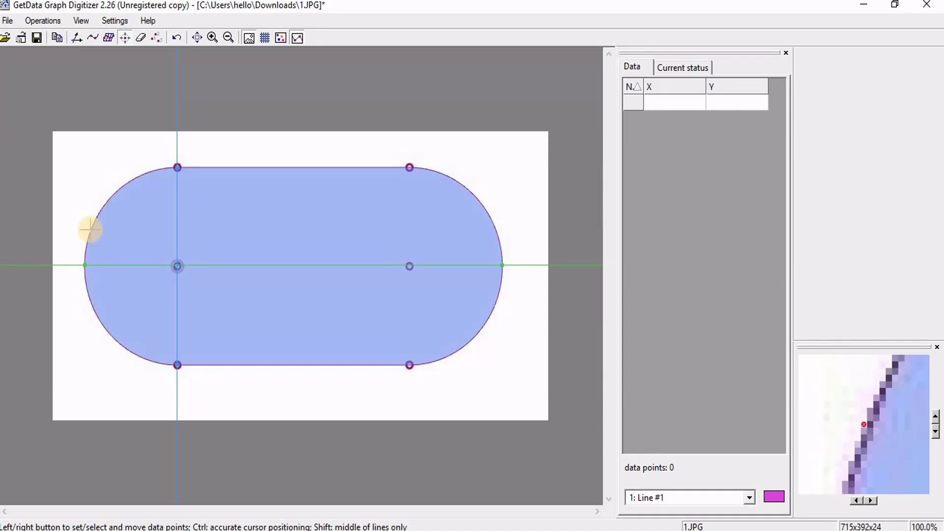
left_click(91, 230)
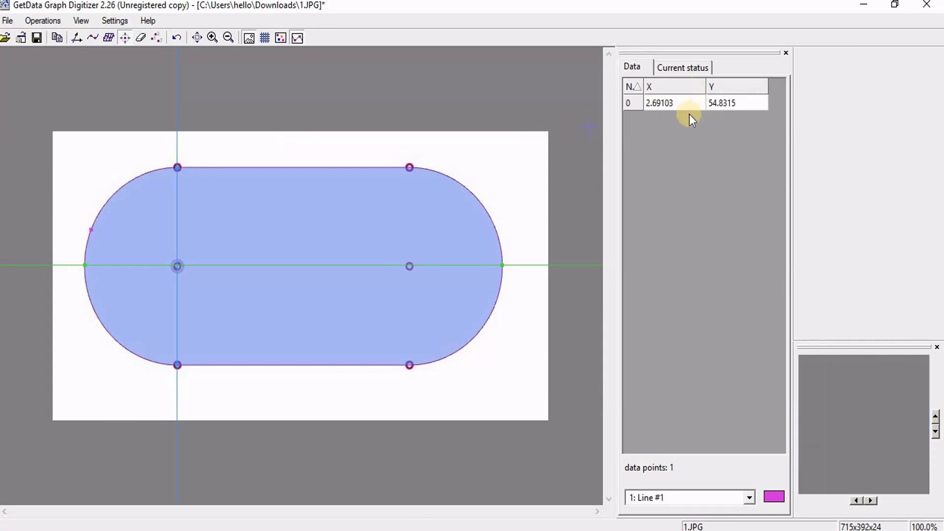
left_click(119, 187)
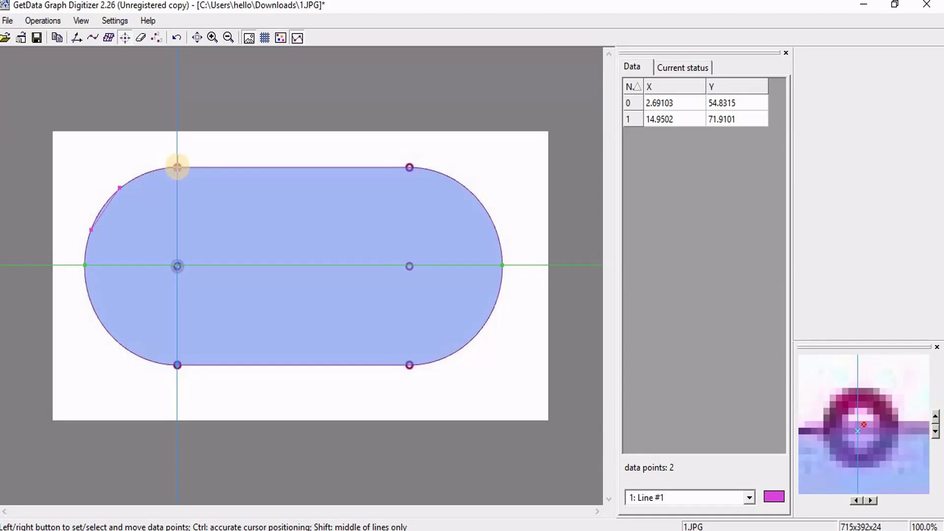
left_click(178, 168)
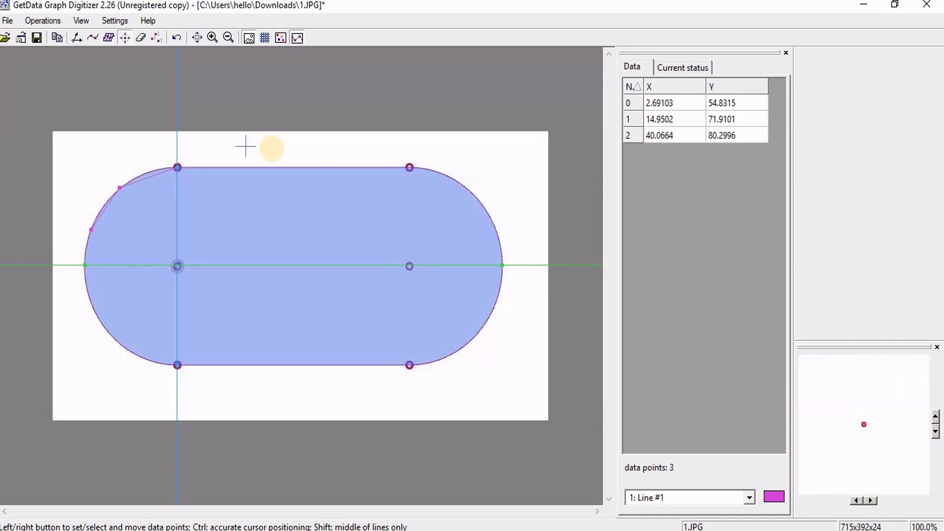
left_click(292, 168)
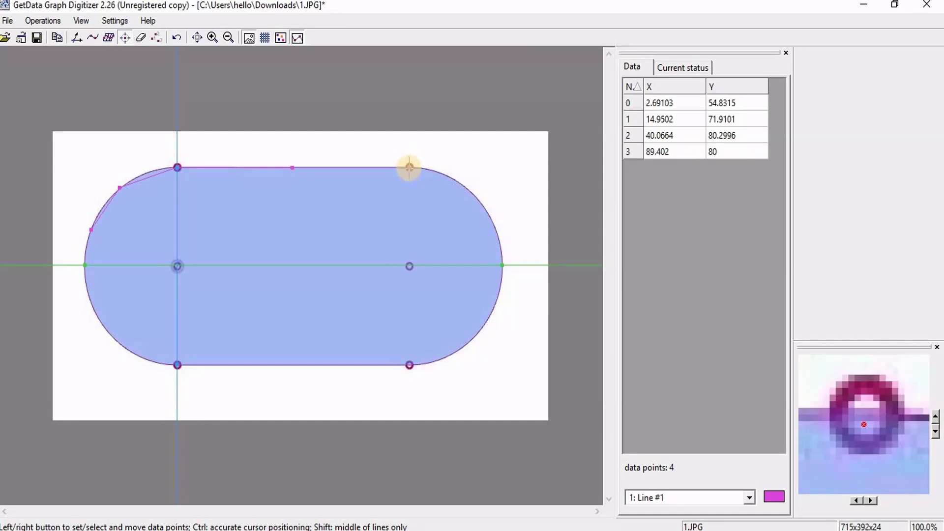
left_click(409, 168)
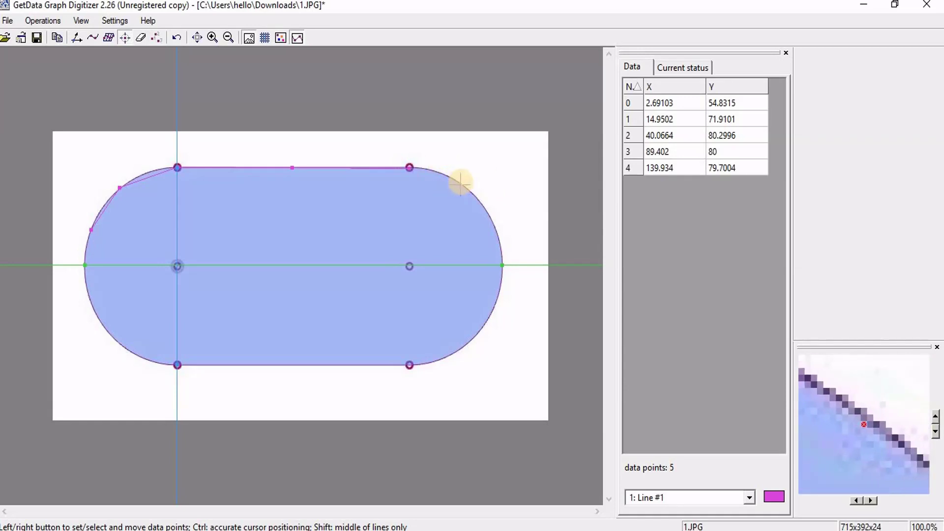
left_click(456, 180)
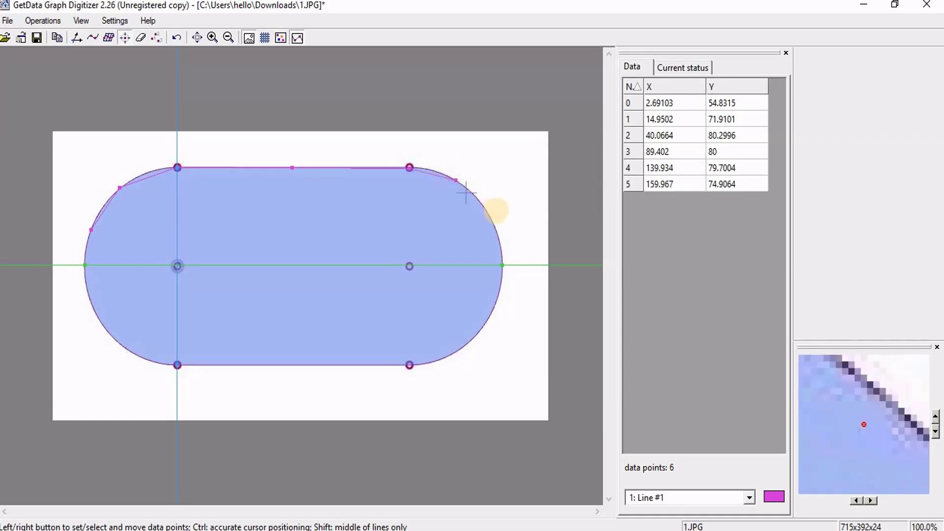
left_click(490, 216)
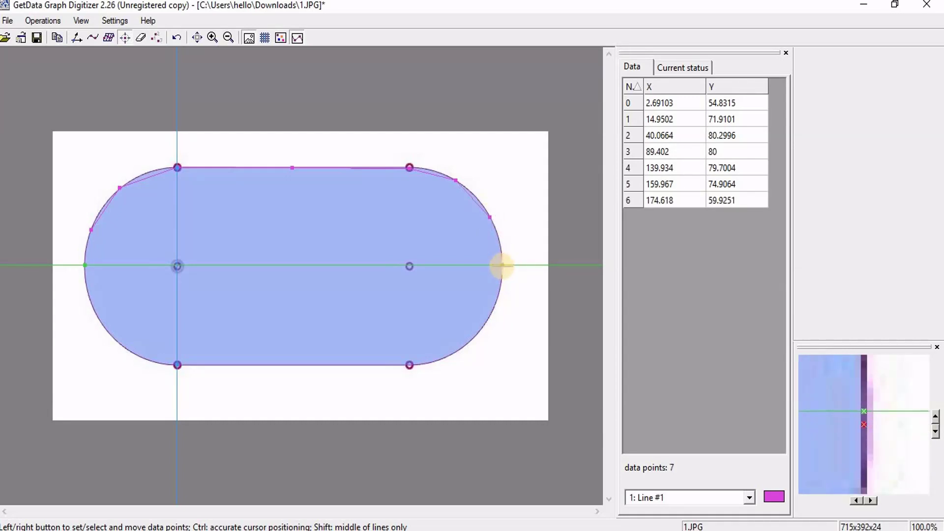
left_click(502, 266)
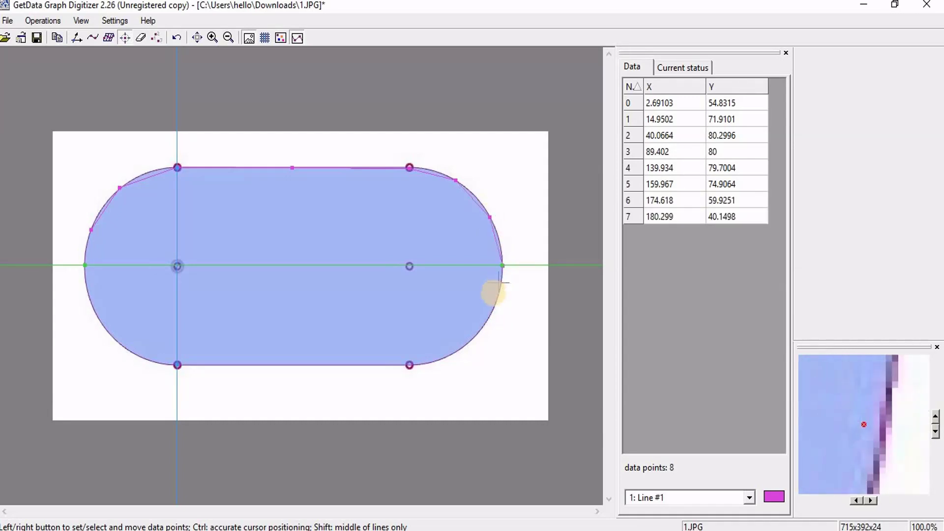
Place eight data points clockwise along the outline's lower half, from below the rightmost point around to the leftmost point.
left_click(494, 308)
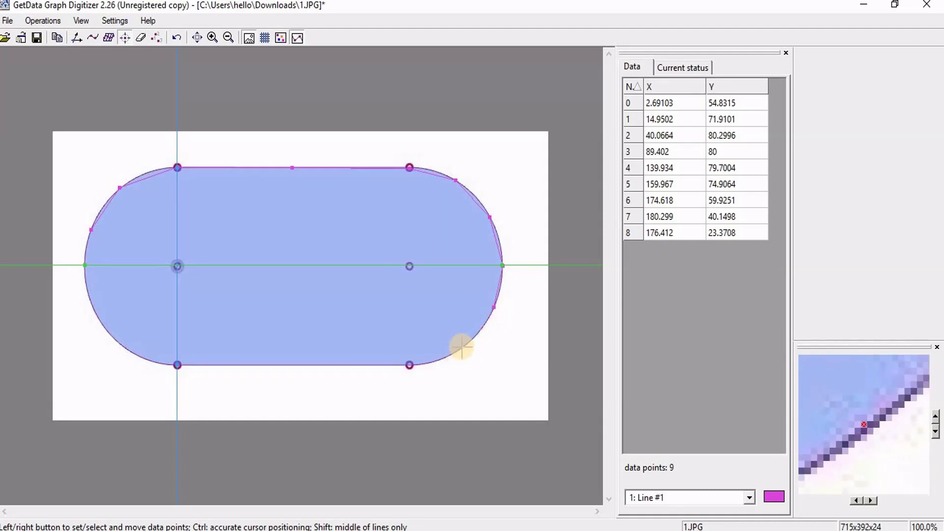
left_click(462, 348)
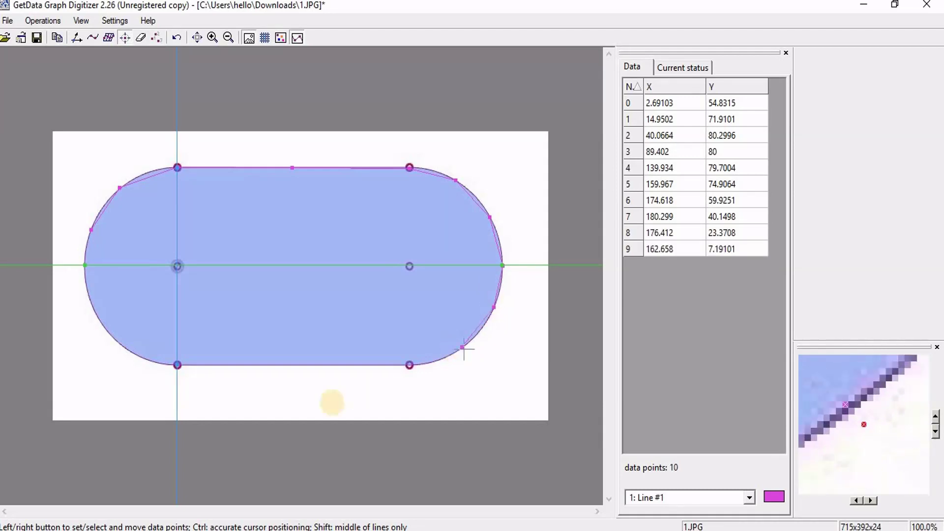
left_click(410, 366)
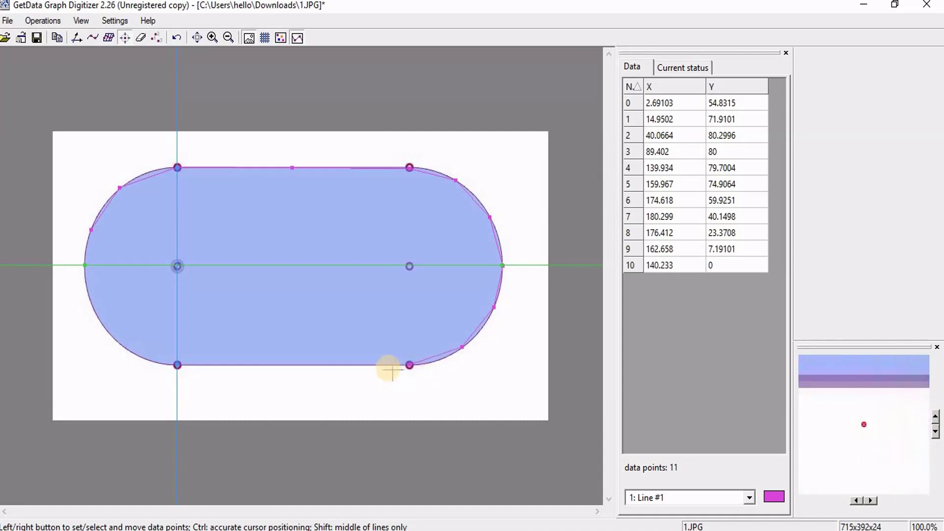
left_click(306, 365)
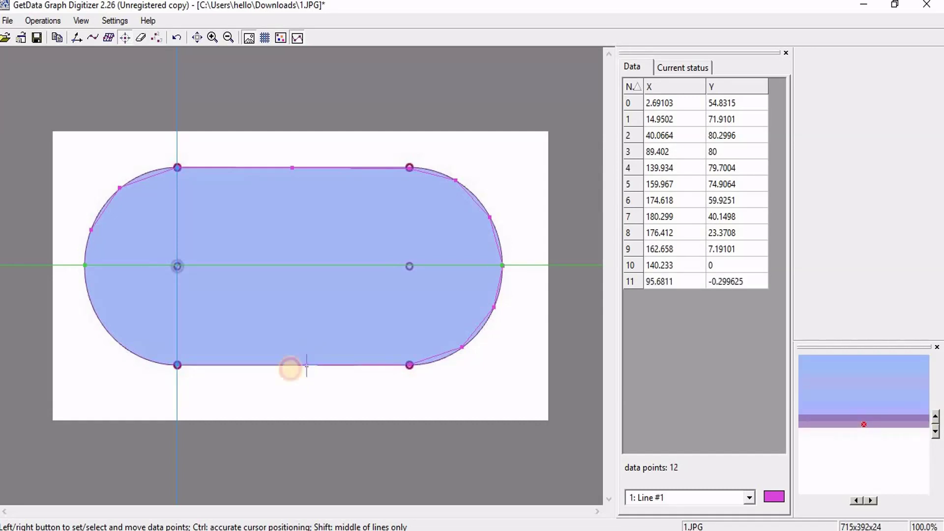
left_click(177, 364)
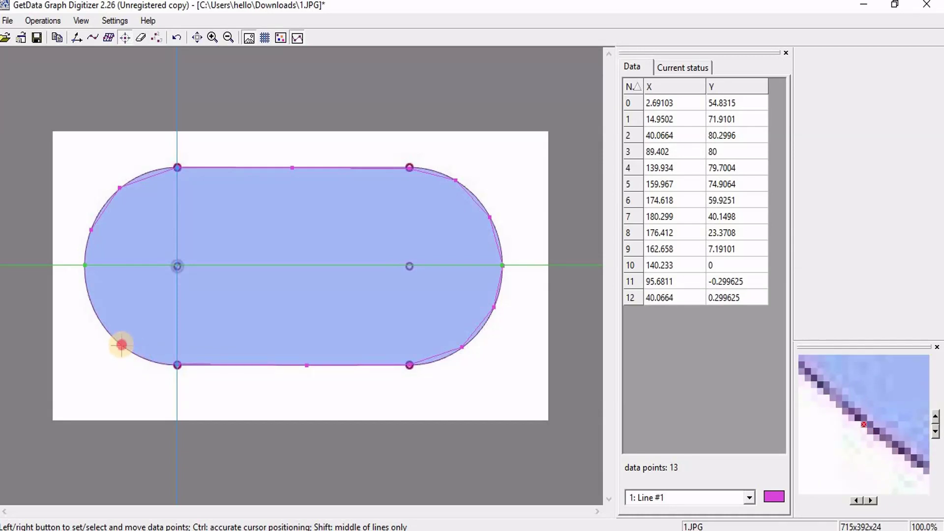
left_click(121, 346)
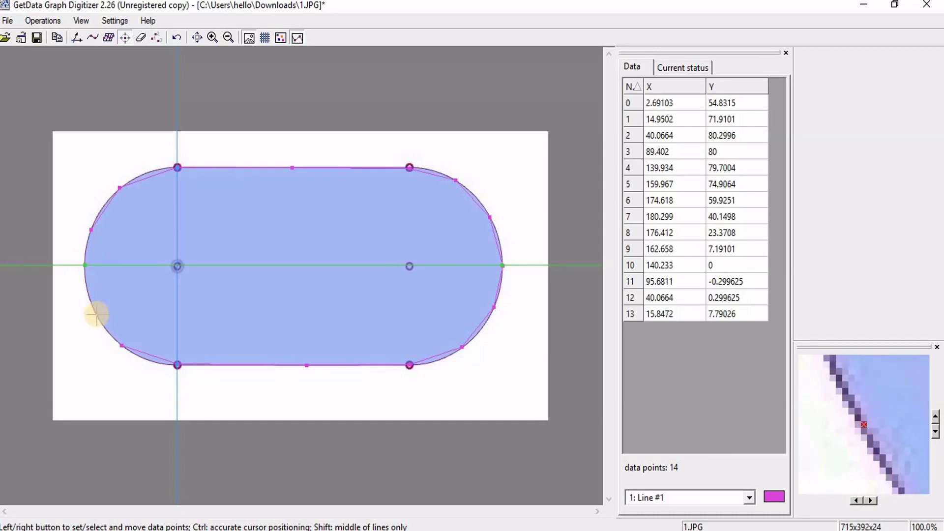
left_click(97, 314)
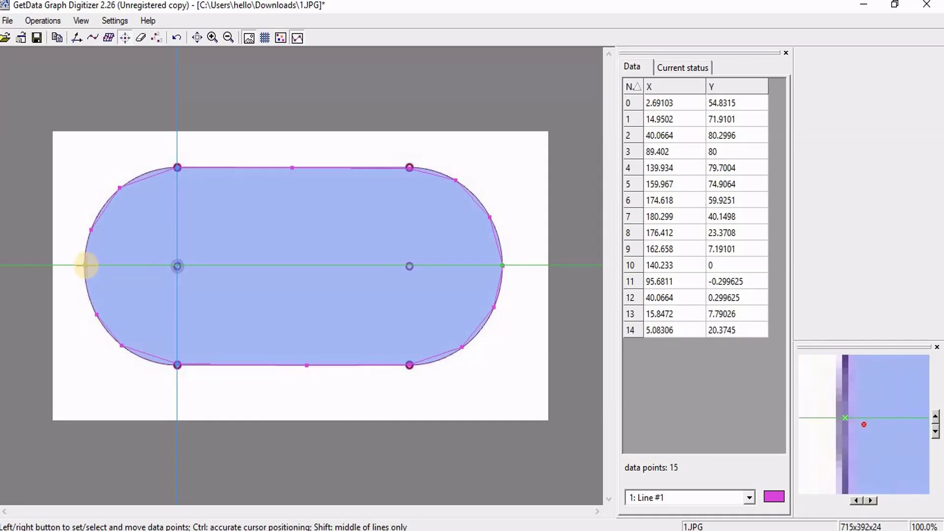
left_click(84, 266)
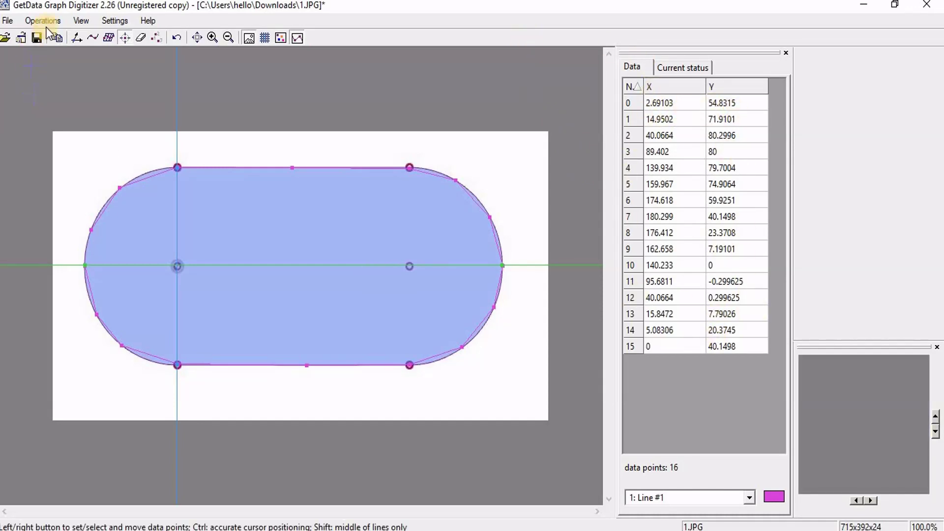
Start exporting the digitized data to Downloads and choose XLS (MS Excel) as the file format.
left_click(10, 21)
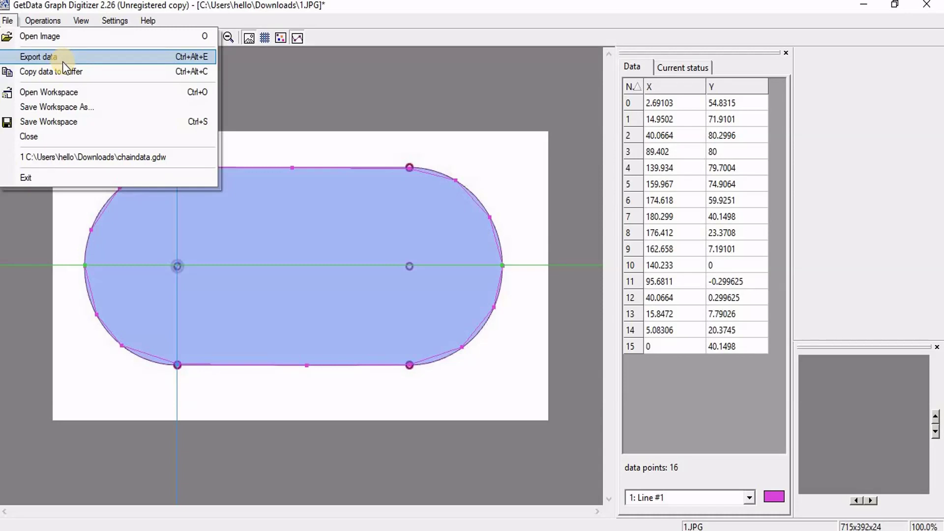
left_click(63, 61)
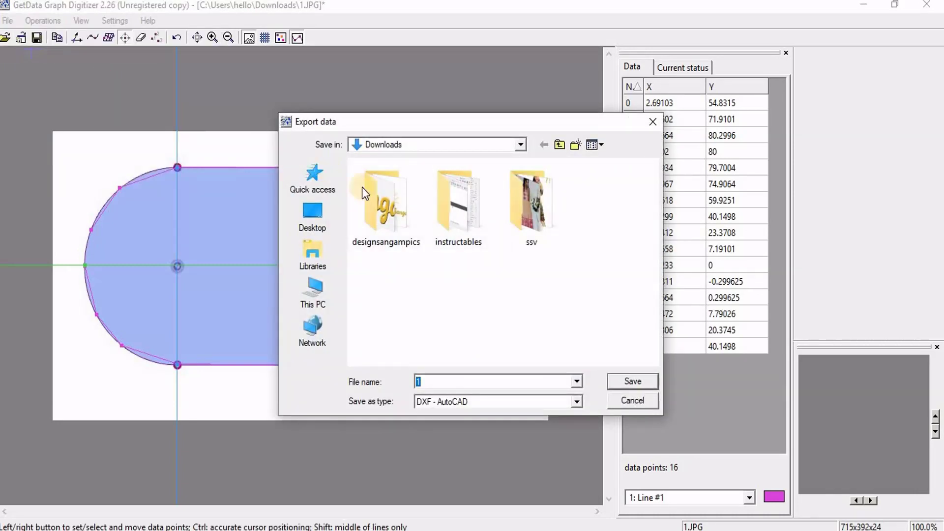
left_click(443, 406)
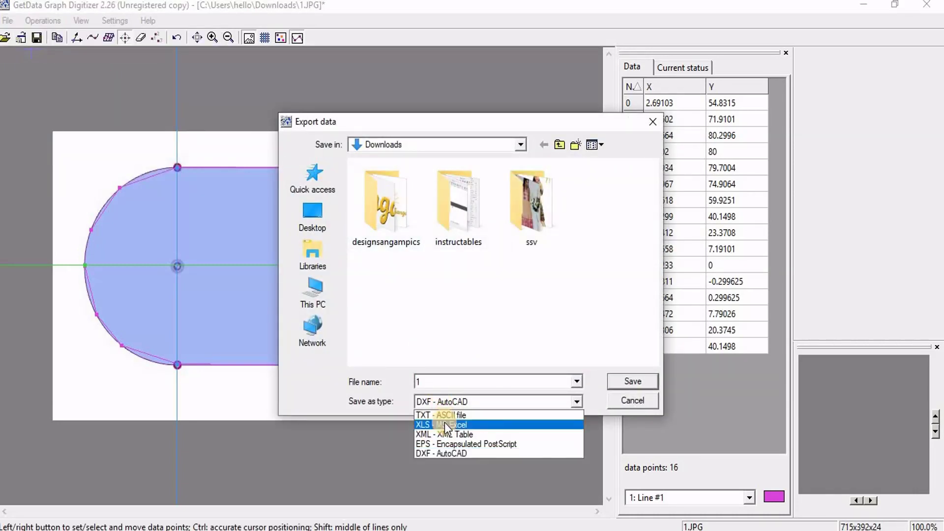
left_click(444, 426)
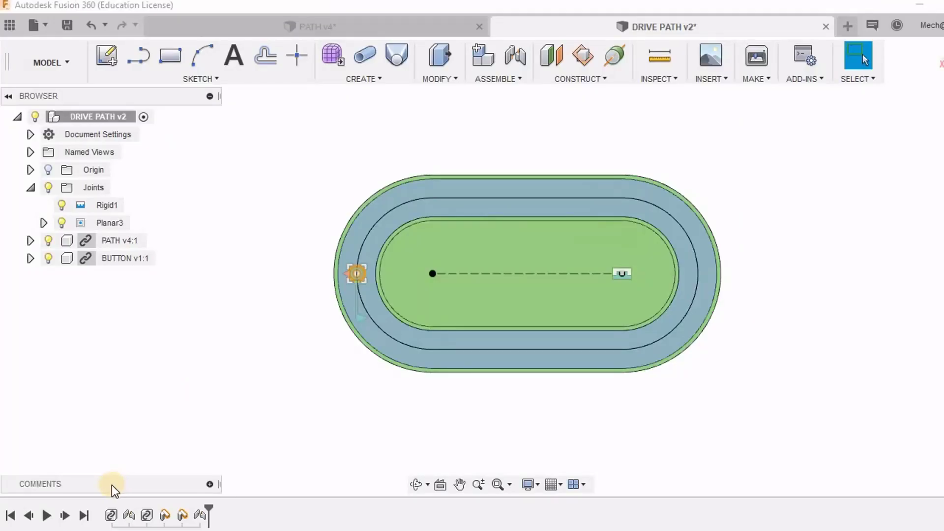
Switch to Fusion 360, start a motion study with the Planar3 joint and select its first slide direction's curve.
middle_click_drag(559, 412, 575, 356, "shift")
scroll(520, 112, "up", 3)
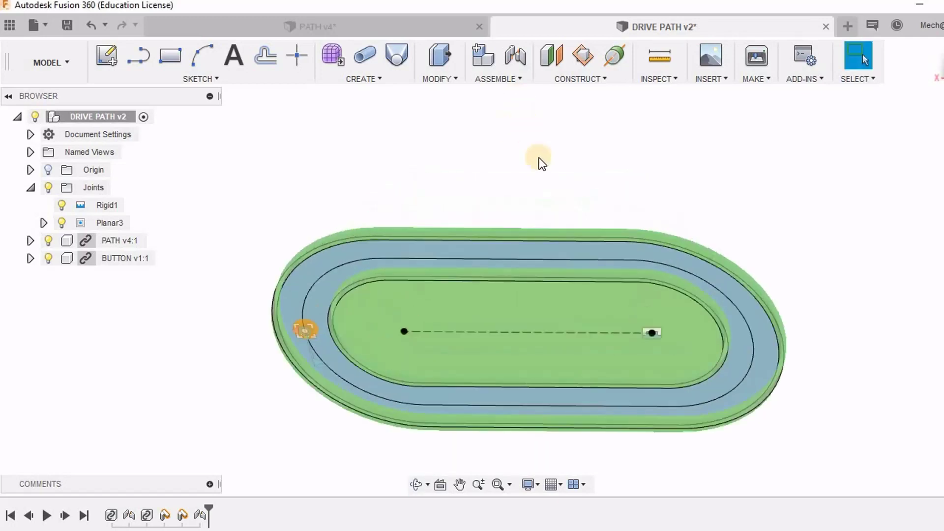
middle_click_drag(543, 133, 535, 88)
scroll(422, 132, "up", 1)
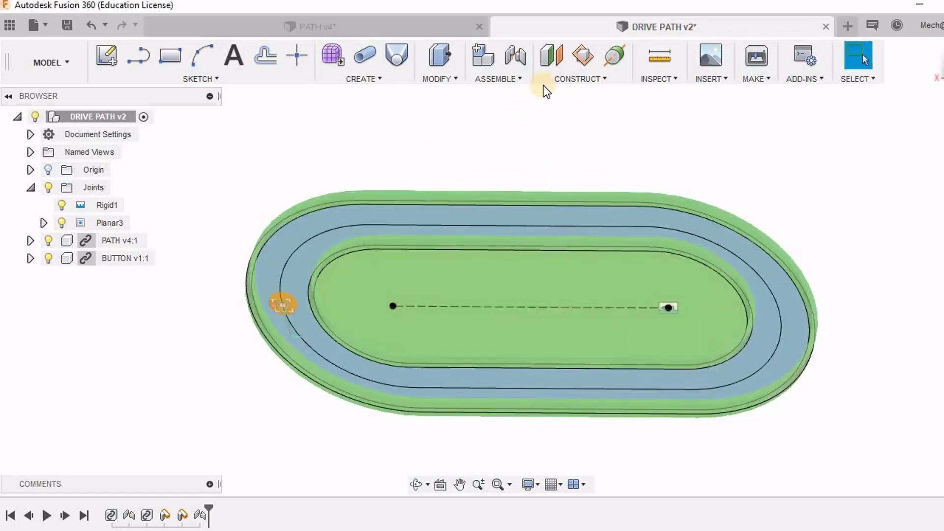
left_click(509, 80)
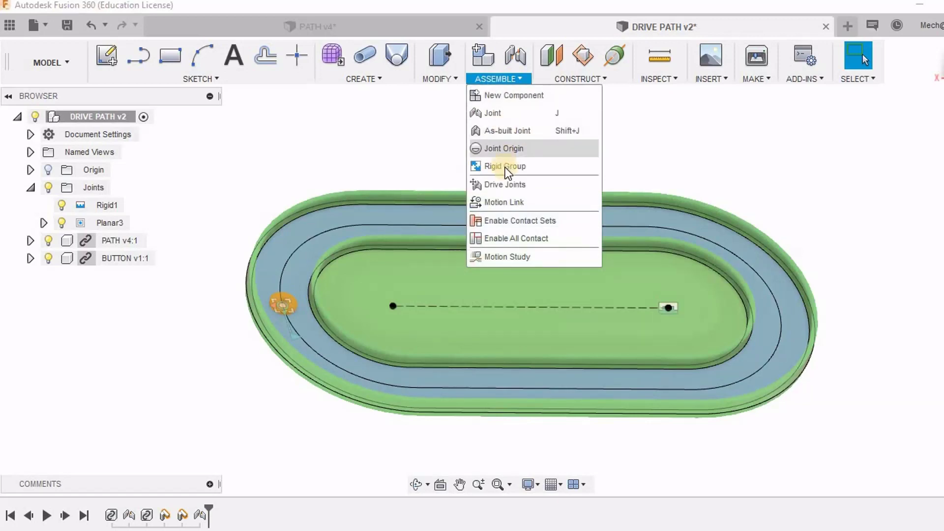
left_click(541, 261)
left_click_drag(535, 371, 415, 40)
left_click(119, 224)
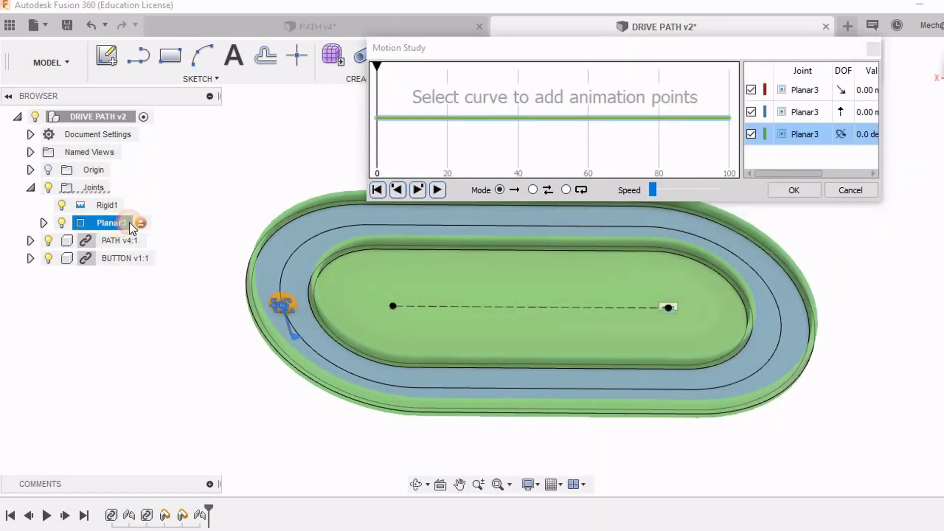
left_click(790, 93)
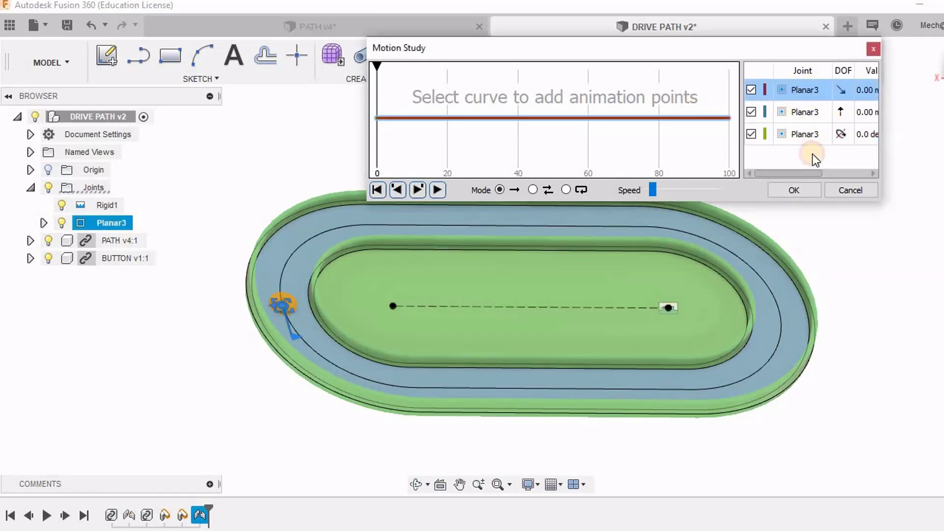
mouse_move(807, 175)
left_mouse_down()
mouse_move(858, 176)
mouse_move(807, 179)
left_mouse_up()
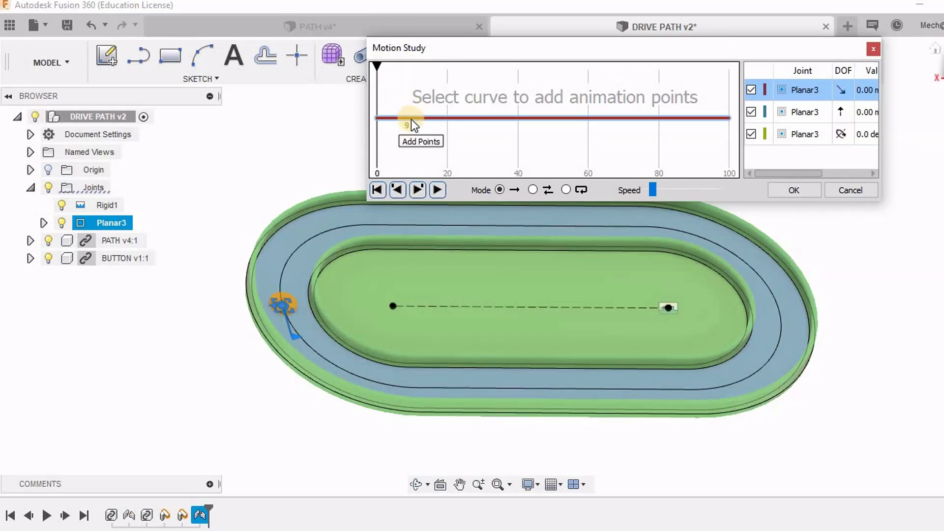
Switch to GetData Graph Digitizer and move the Motion Study window clear of the coordinate table.
left_click(770, 523)
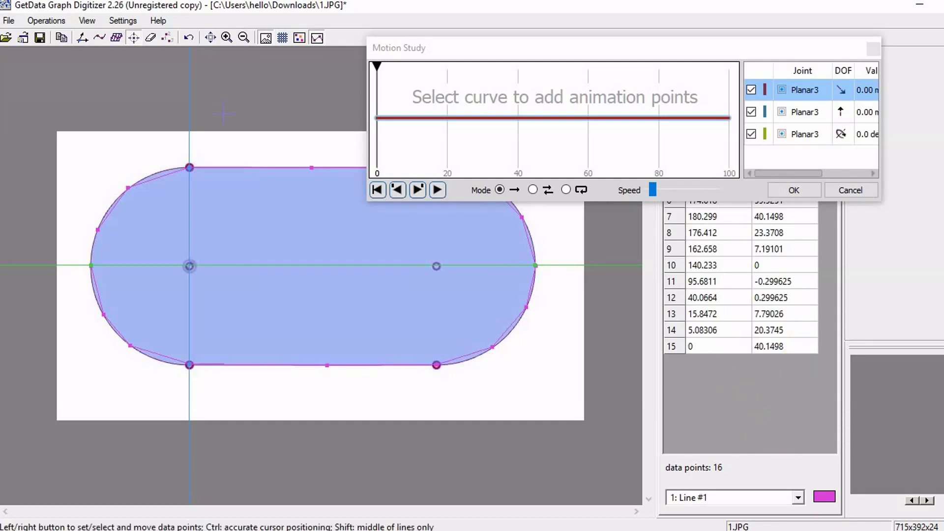
mouse_move(767, 530)
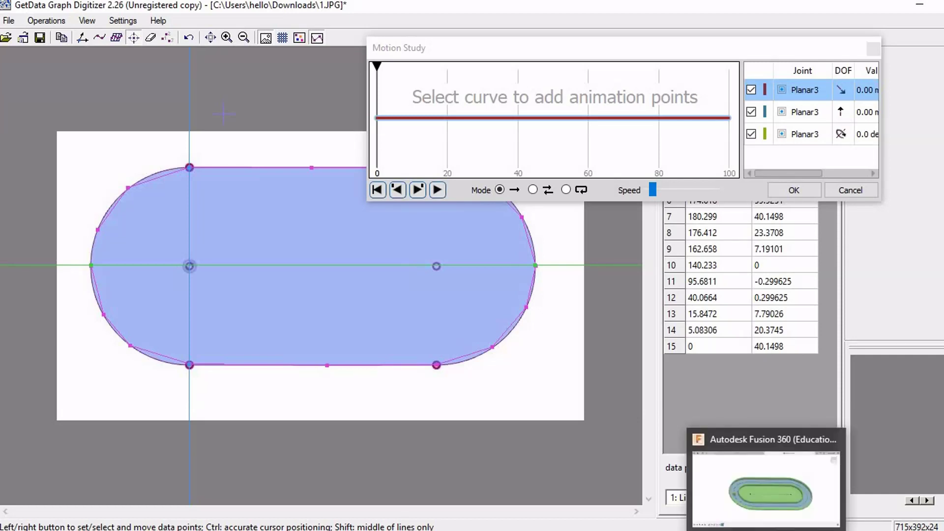
left_click_drag(612, 46, 472, 17)
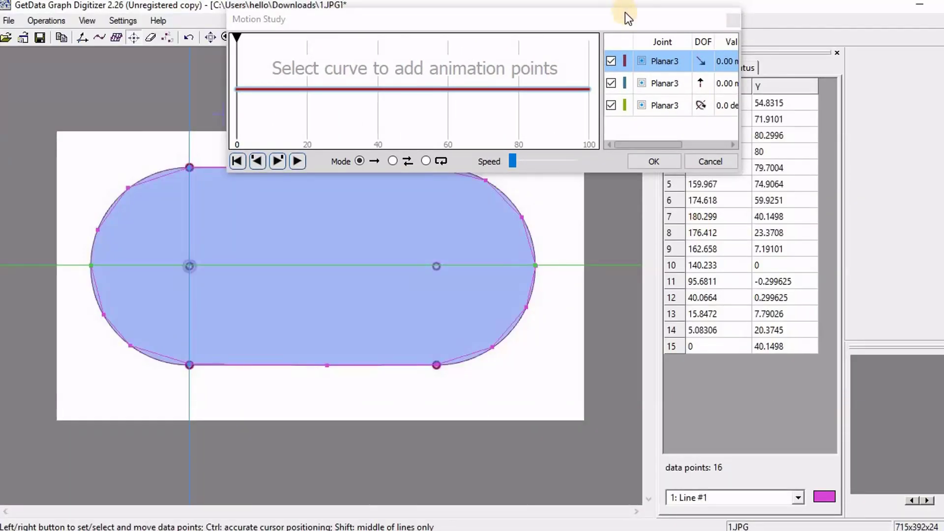
left_click_drag(622, 13, 488, 16)
Return to Fusion 360 and add a point at step 6 on the first slide curve with a distance of 2.6 mm.
key("alt+Tab")
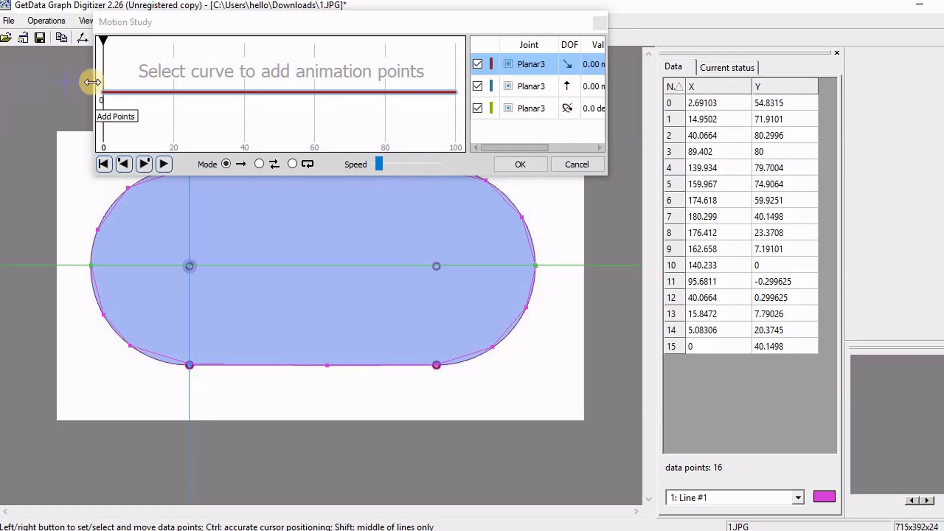
left_click(127, 92)
left_click(126, 93)
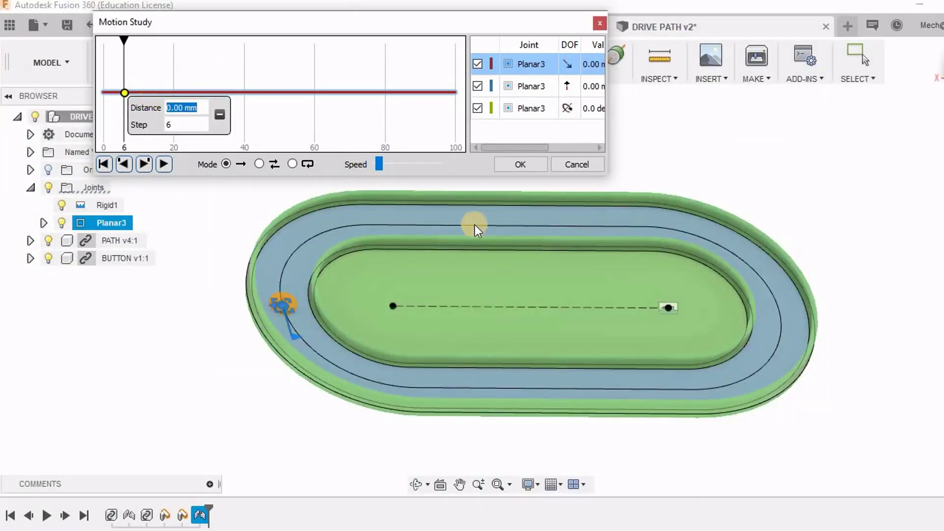
left_click(814, 530)
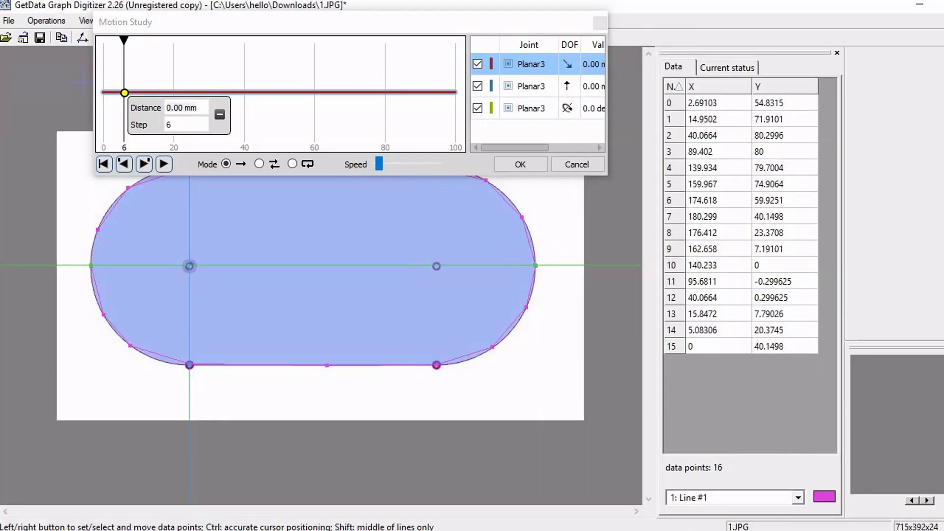
key("alt+Tab")
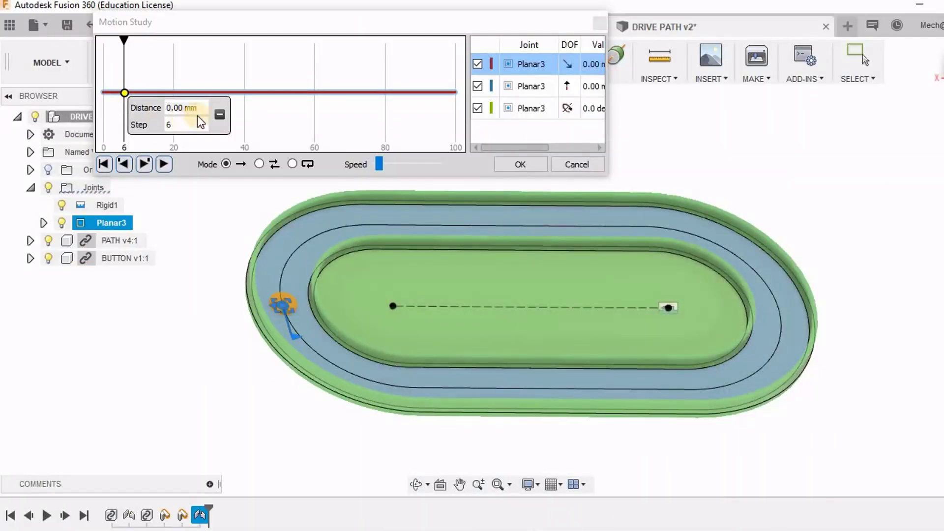
left_click(110, 106)
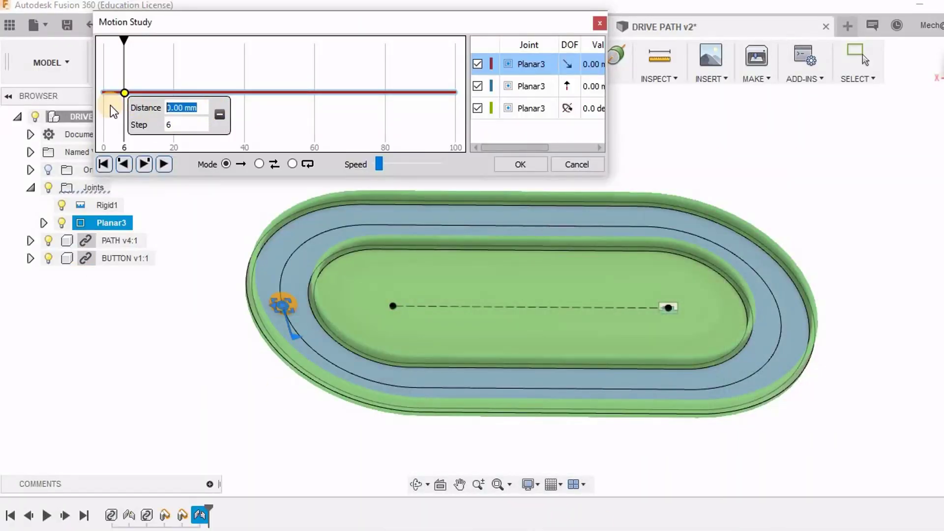
type("2.6")
key("Return")
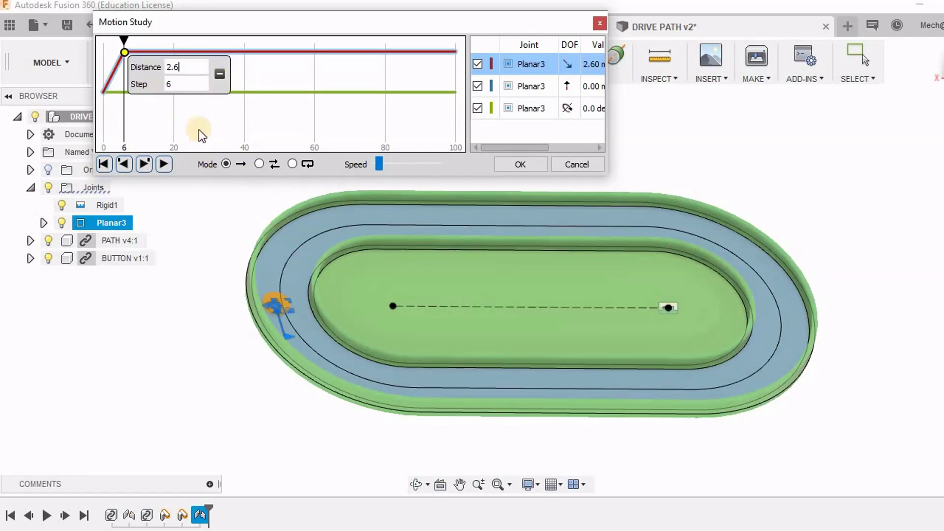
Set the step 6 point's distance to -2.6 mm.
scroll(301, 255, "up", 5)
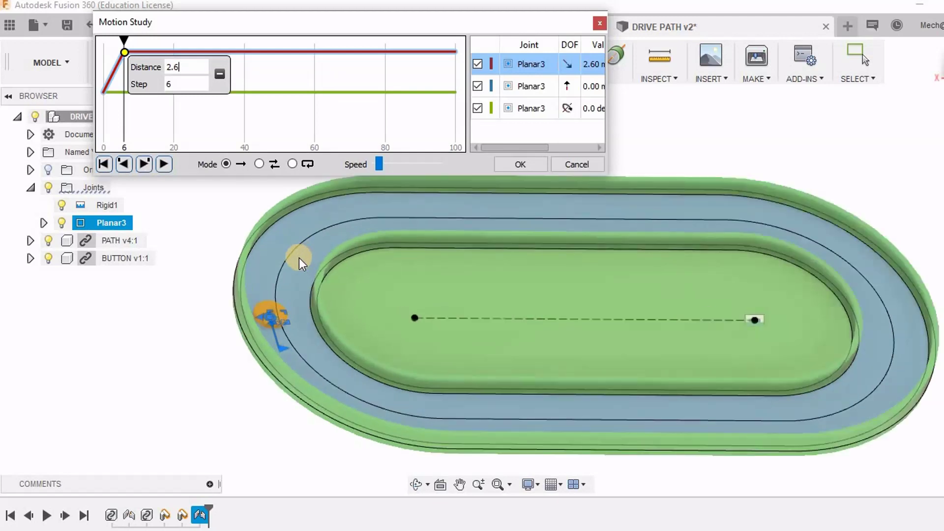
double_click(170, 67)
left_click(291, 129)
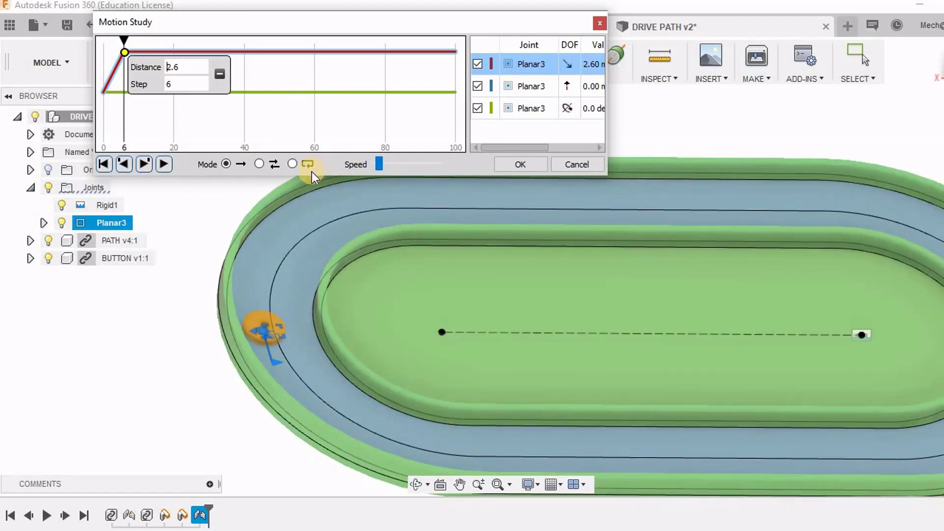
type("-")
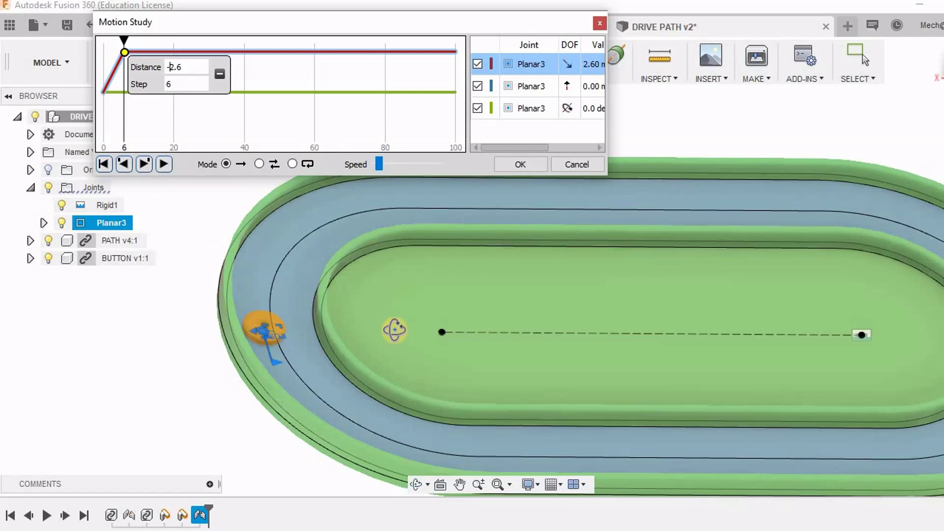
middle_click_drag(392, 331, 384, 345, "shift")
left_click(228, 149)
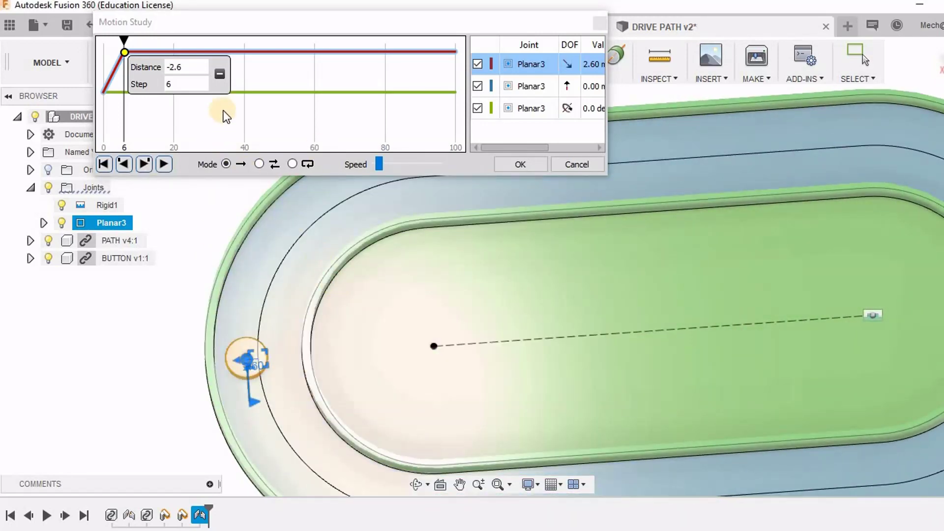
left_click(194, 113)
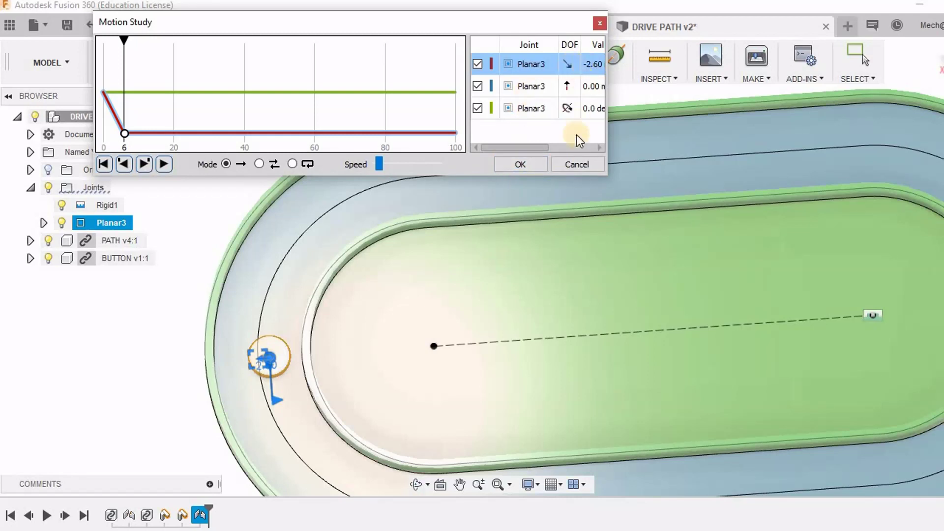
Add a point at step 12 on the first slide curve with a distance of -15 mm, checking the coordinates in GetData Graph Digitizer.
left_click_drag(533, 144, 555, 143)
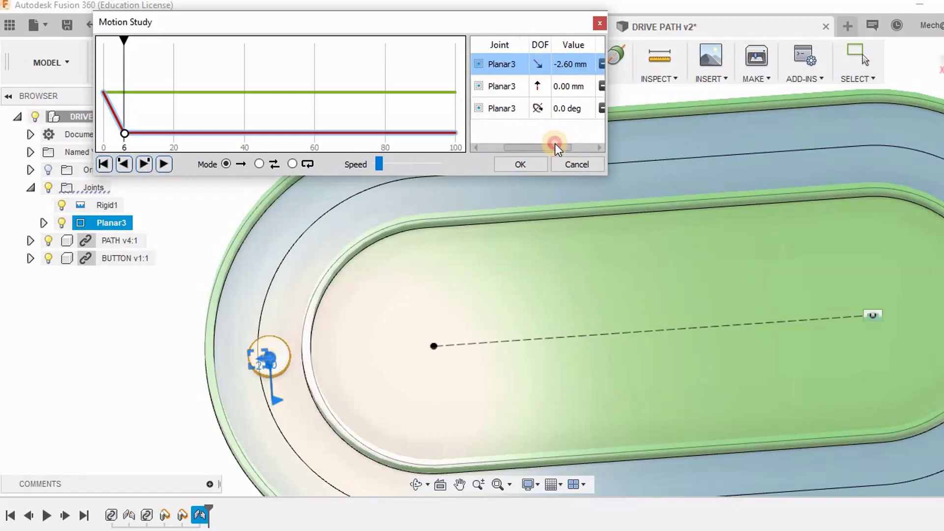
left_click(148, 134)
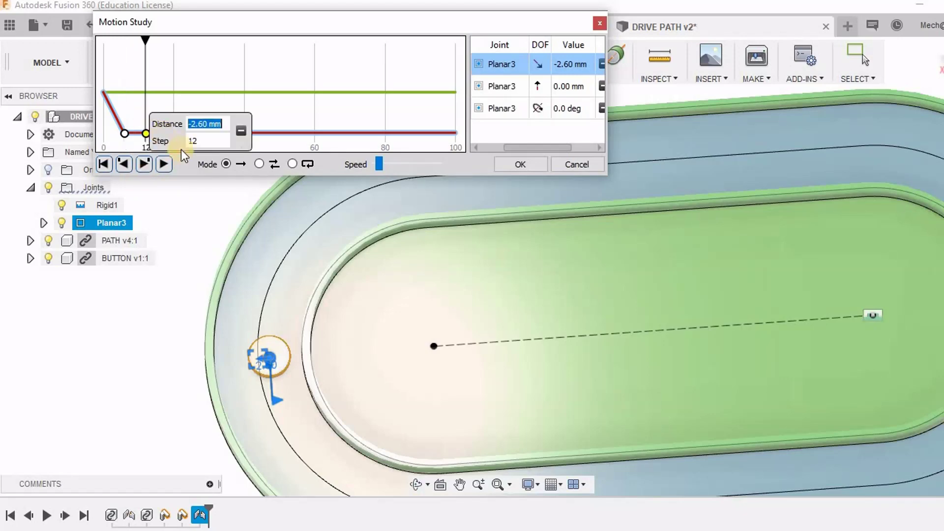
key("alt+Tab")
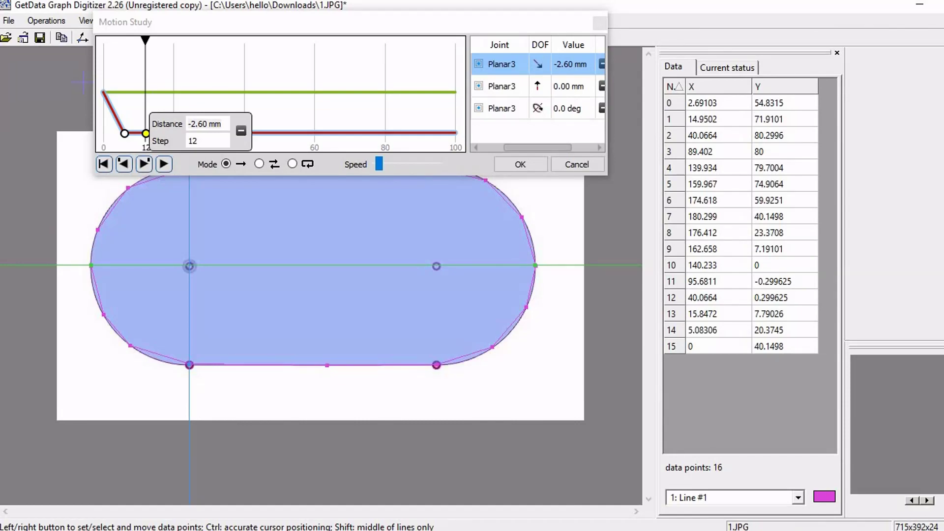
key("alt+Tab")
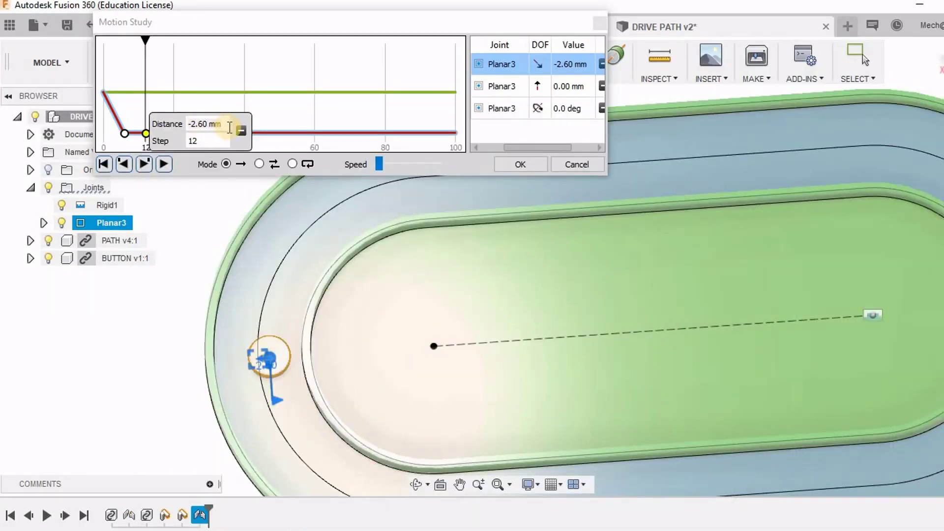
type("-15")
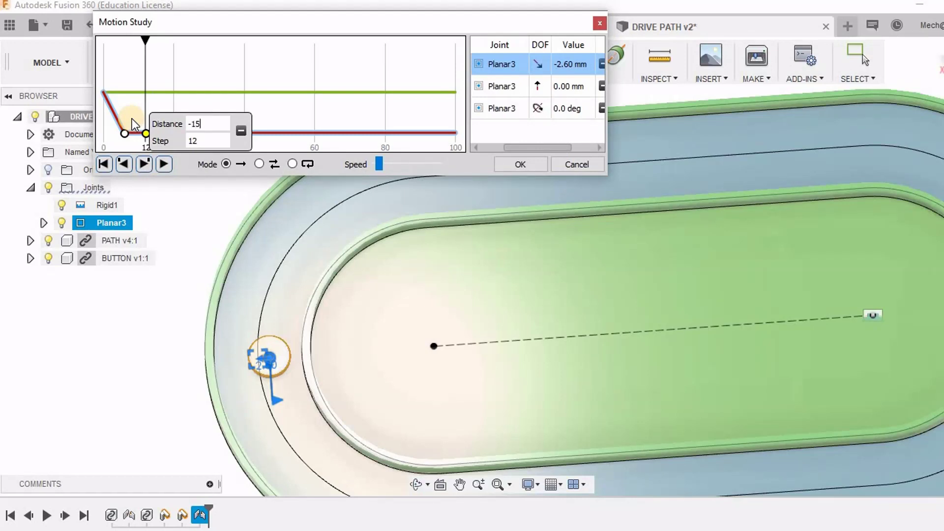
key("Return")
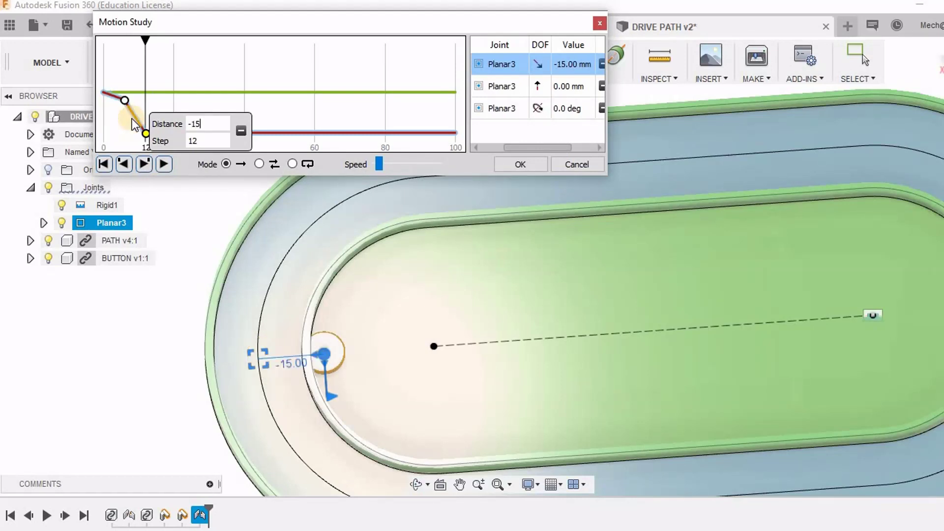
left_click(509, 169)
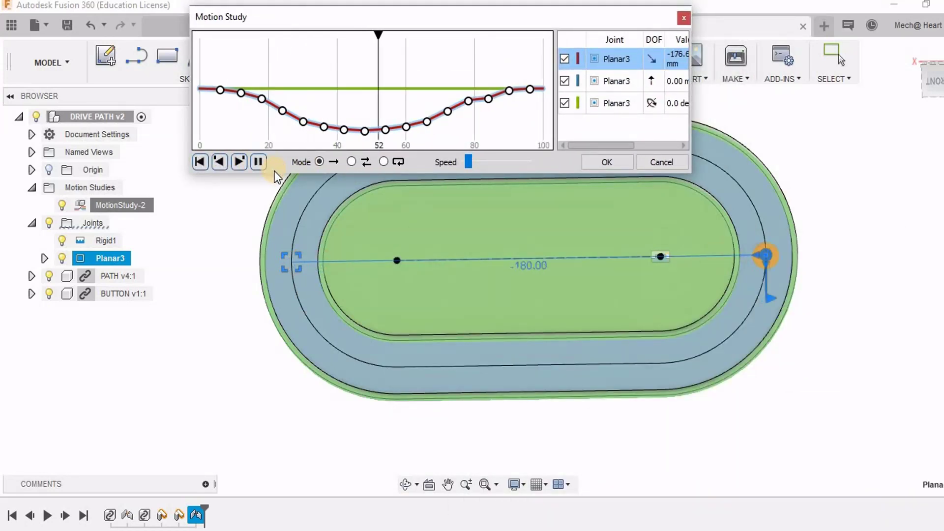
Play back the first slide direction's motion and select the Planar3 joint's second slide curve.
left_click(275, 173)
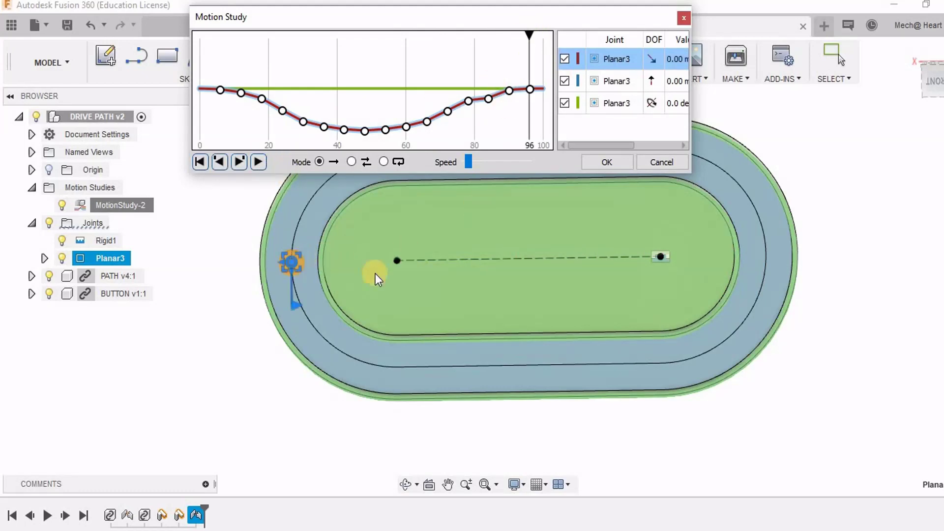
middle_click_drag(535, 261, 535, 261)
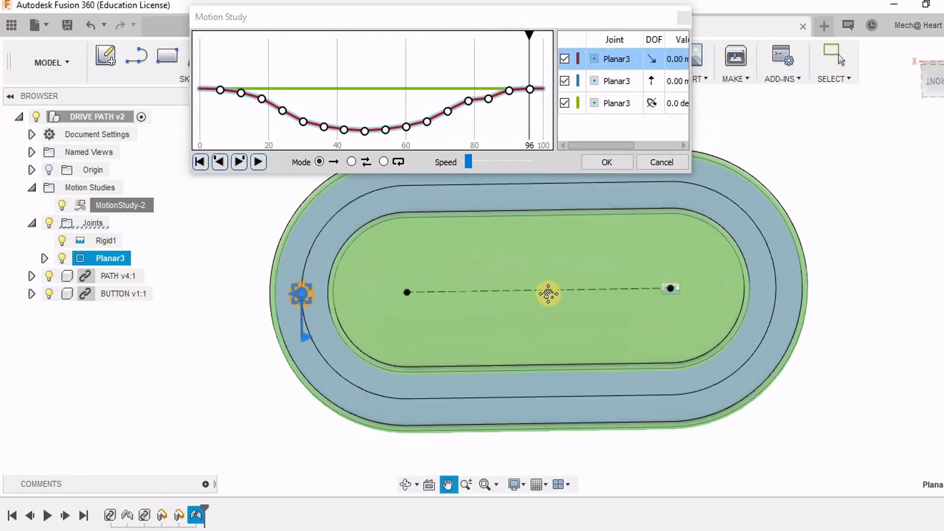
middle_click_drag(550, 303, 561, 336)
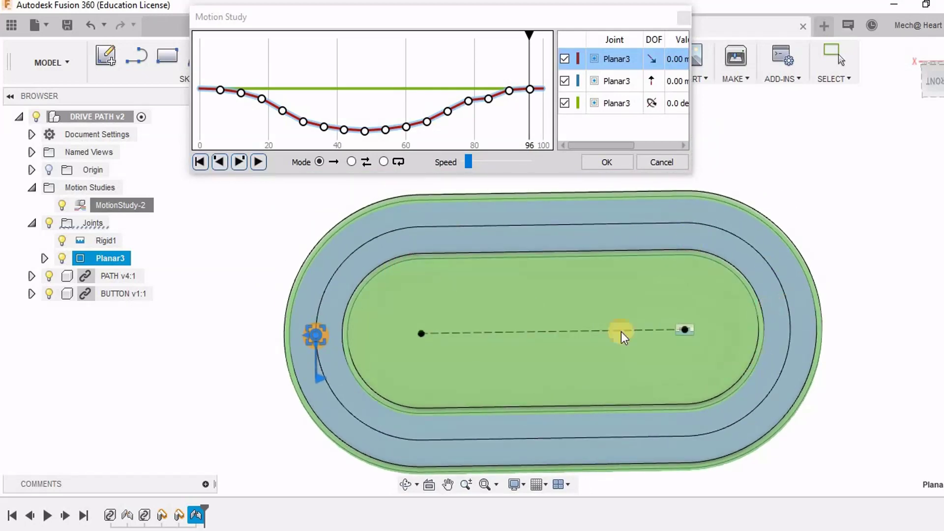
left_click(615, 85)
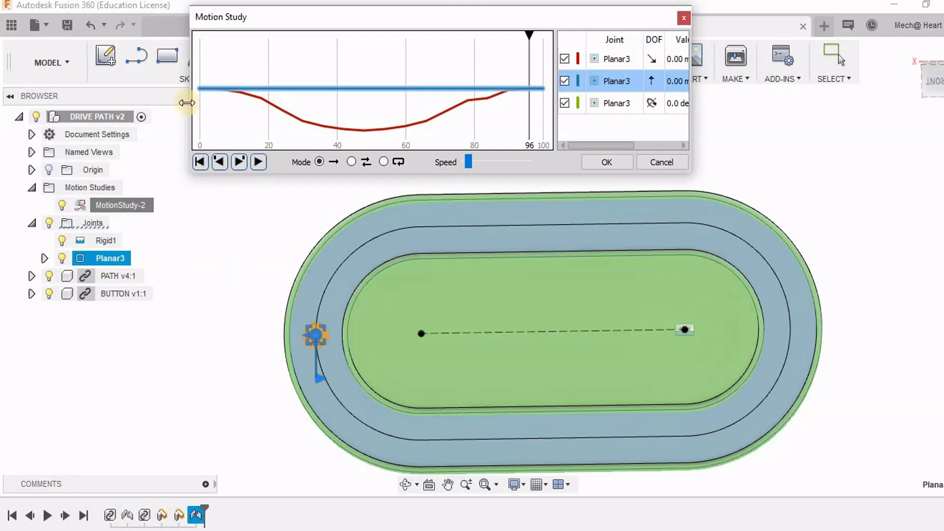
left_click(221, 84)
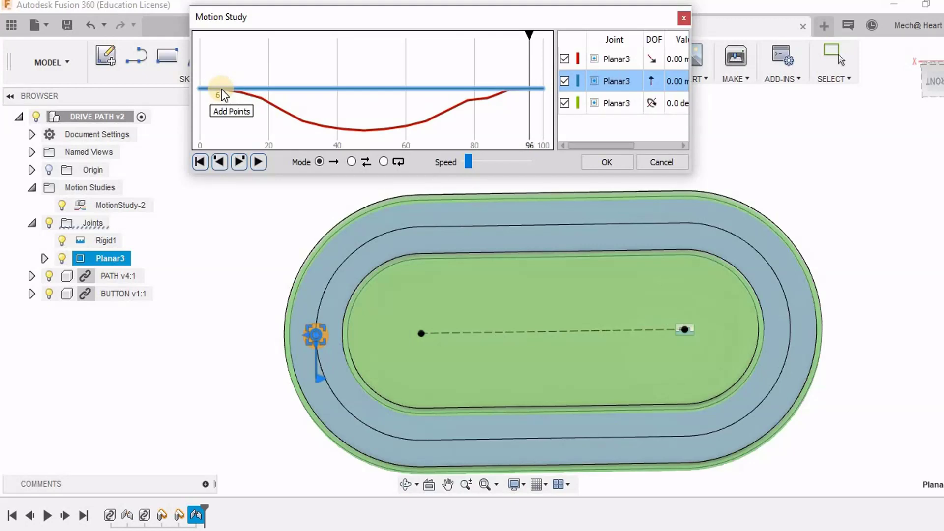
left_click(316, 336)
middle_click_drag(340, 323, 326, 262)
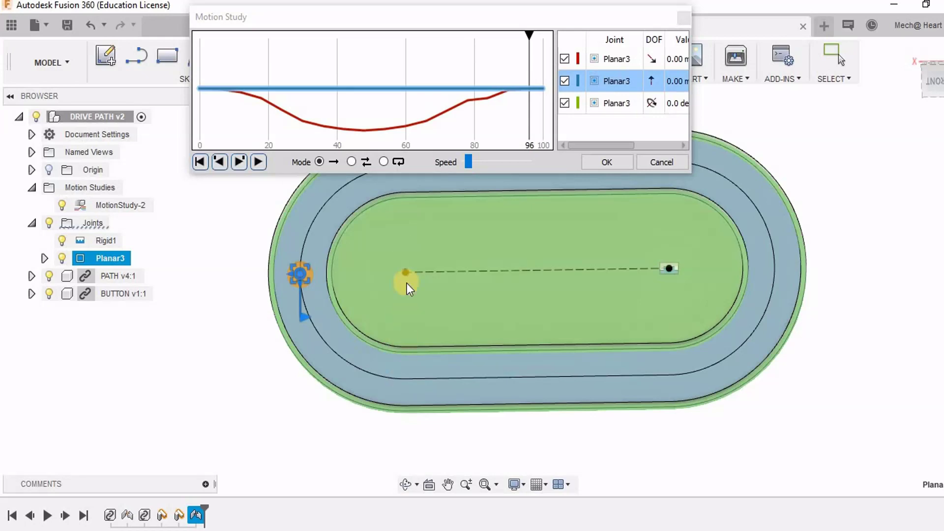
middle_click_drag(415, 348, 427, 387)
Switch to GetData Graph Digitizer, move the Motion Study window clear of the coordinate table and return to Fusion 360.
key("alt+Tab")
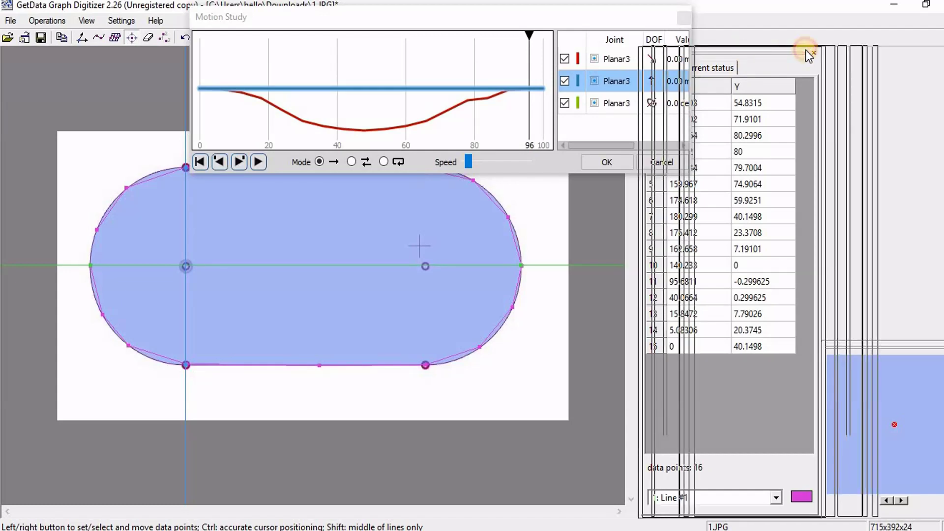
left_click_drag(642, 19, 534, 18)
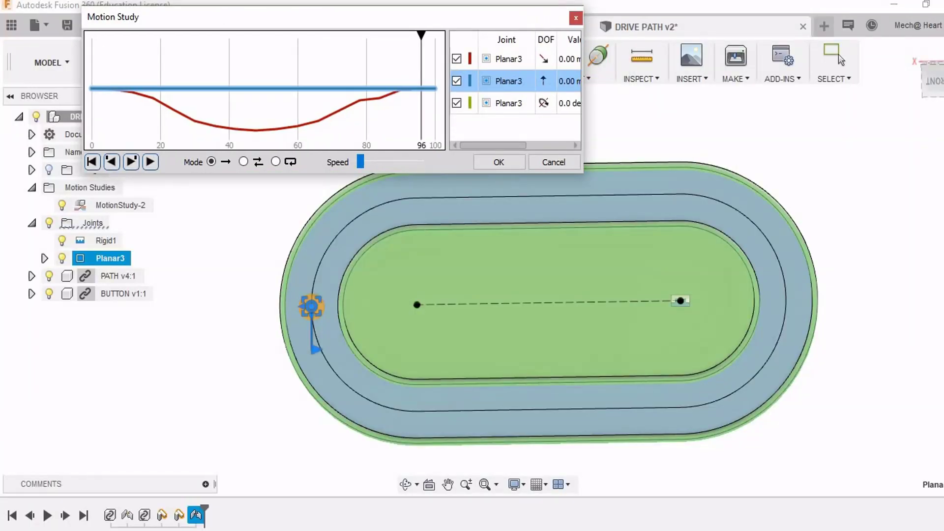
key("alt+Tab")
key("alt+Tab")
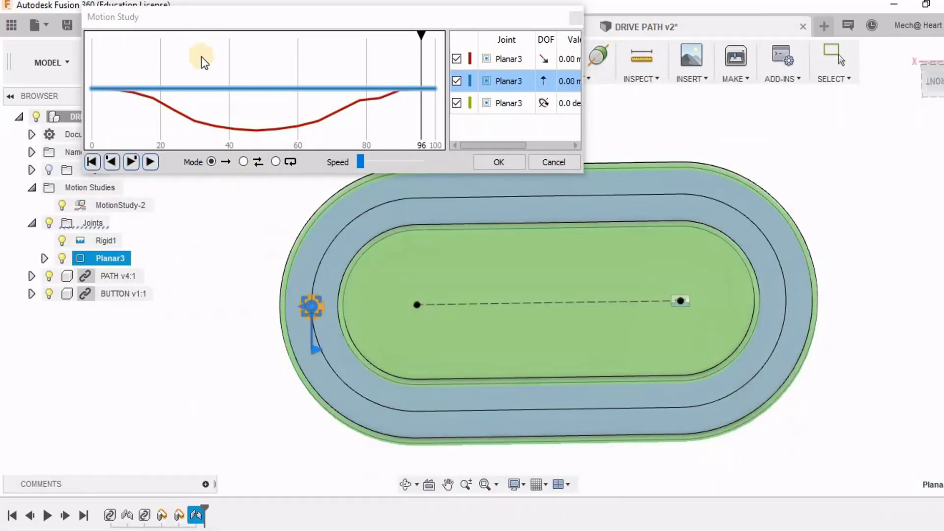
left_click(311, 267)
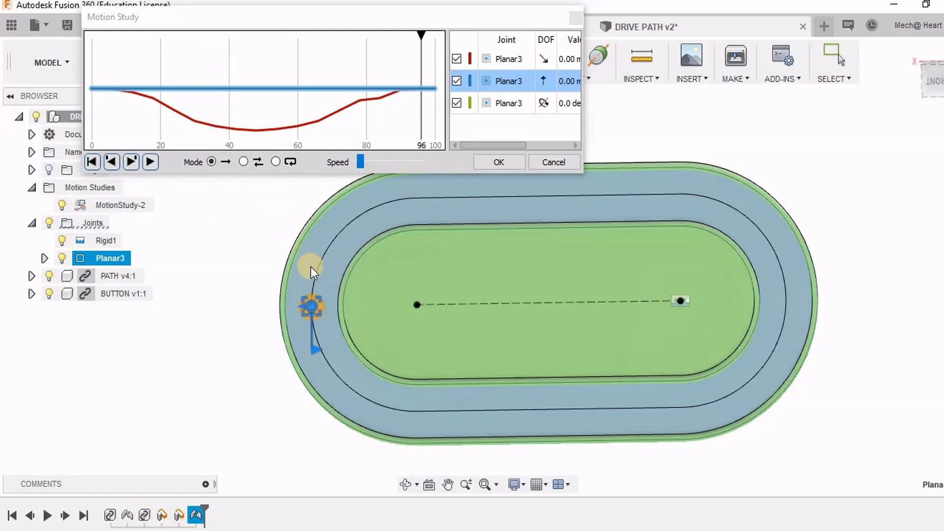
Try a point at step 7 on the second slide curve with a distance of 14 mm, and delete it.
left_click(116, 89)
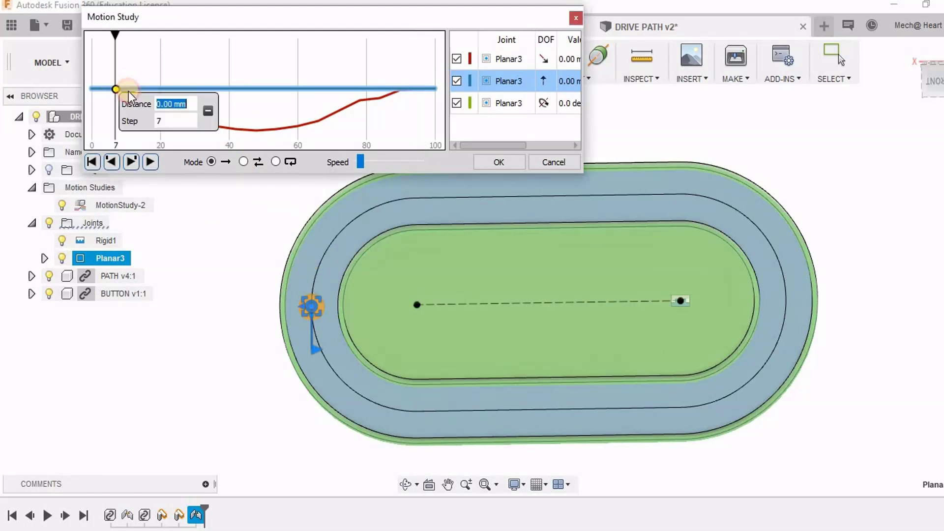
type("14")
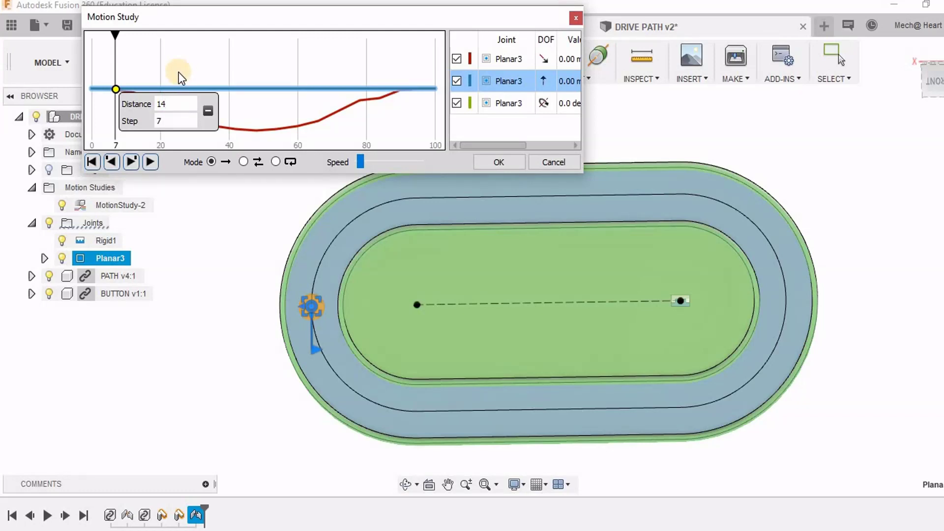
key("Return")
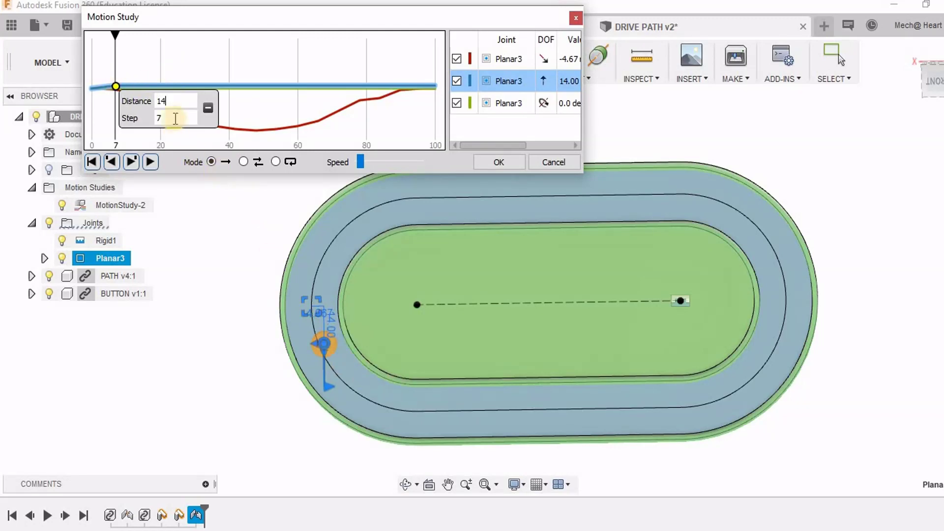
left_click(155, 99)
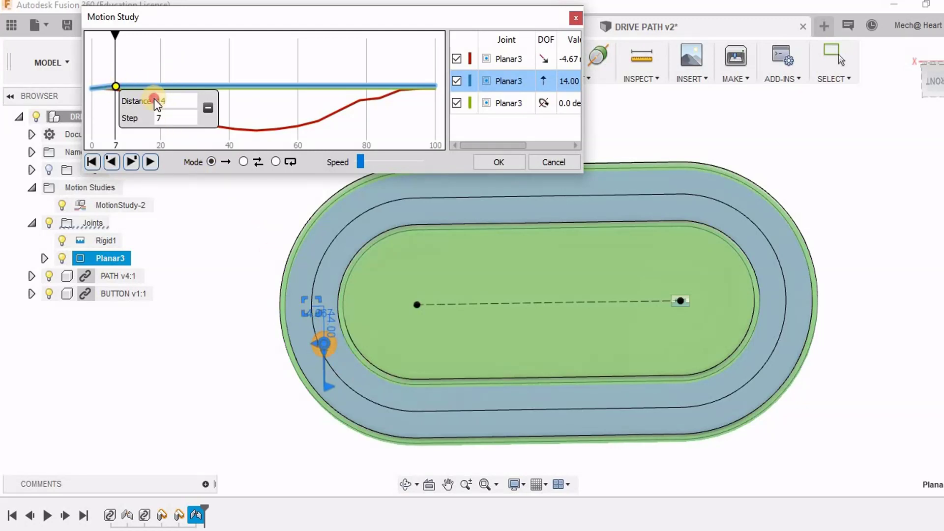
left_click(116, 87)
left_click(208, 108)
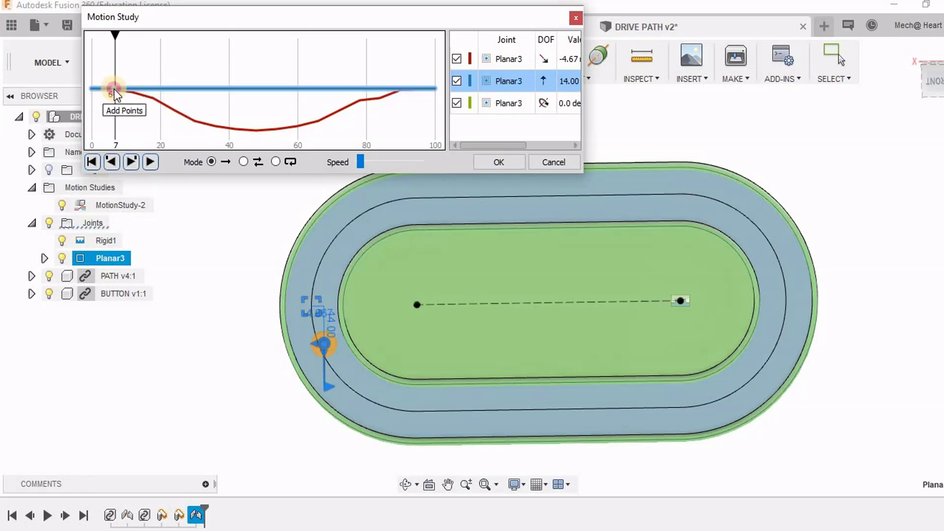
Add a point at step 6 on the second slide curve with a distance of -14 mm.
left_click(112, 89)
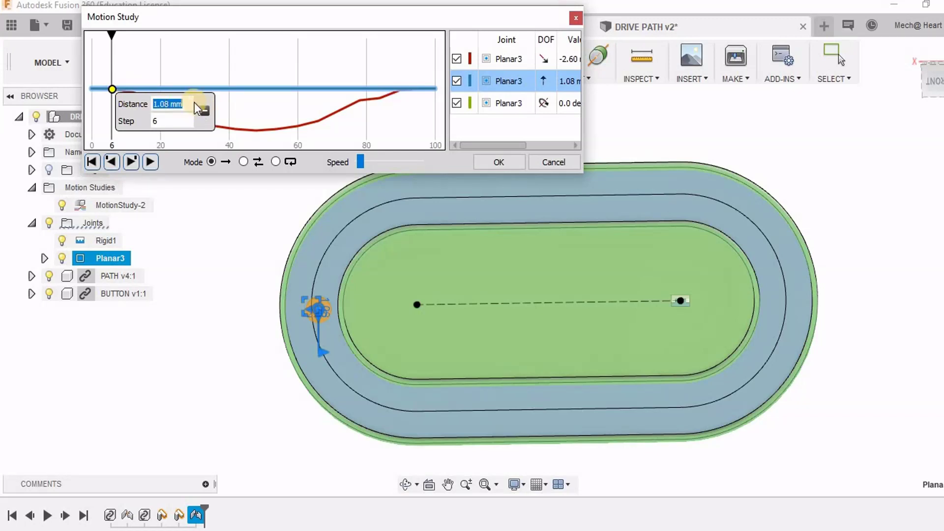
type("-14")
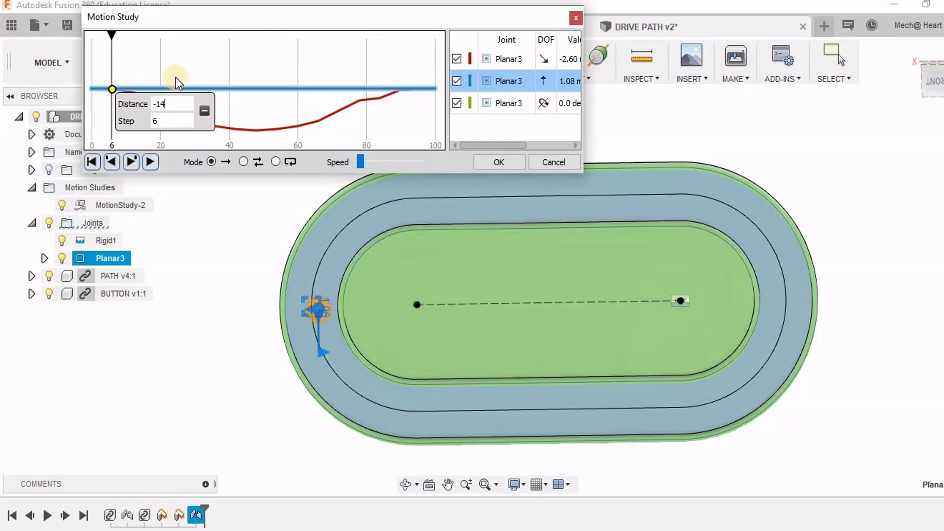
key("Return")
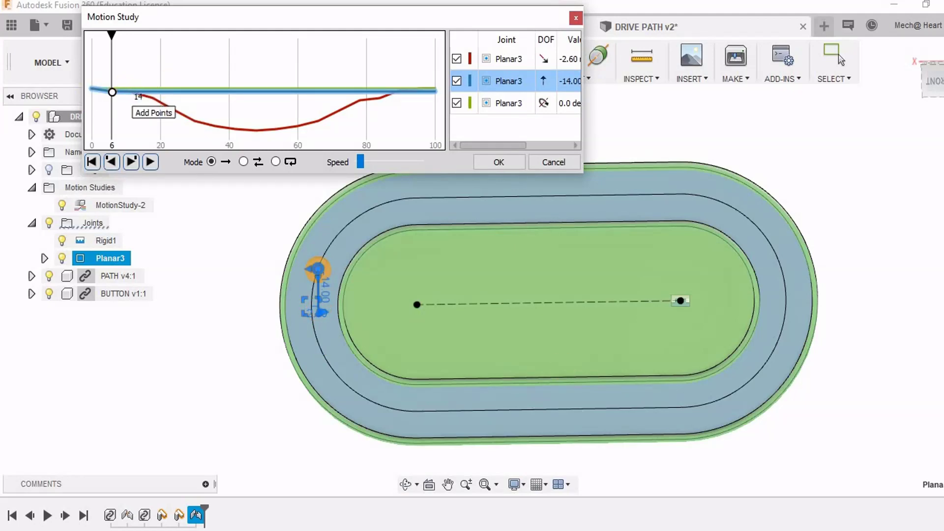
Check the coordinates in GetData Graph Digitizer and add a point at step 12 on the second slide curve with a distance of -32 mm.
key("alt+Tab")
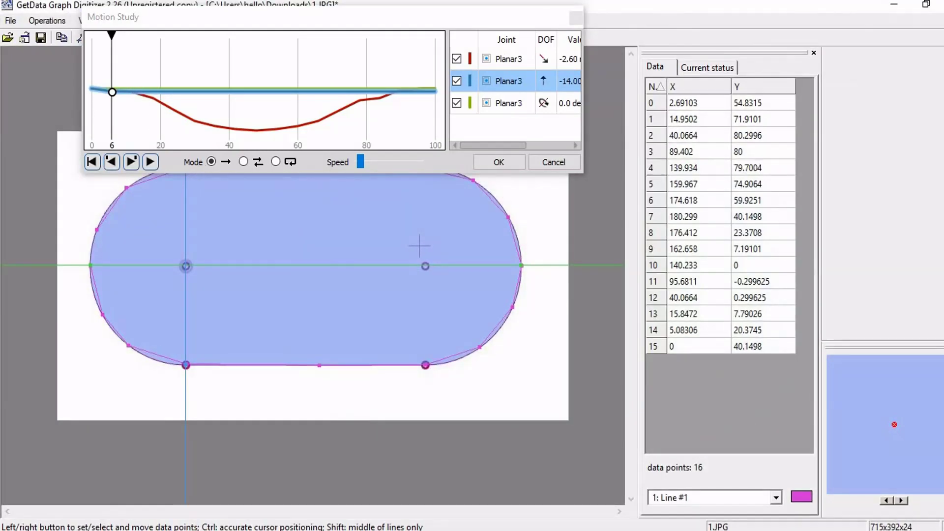
key("alt+Tab")
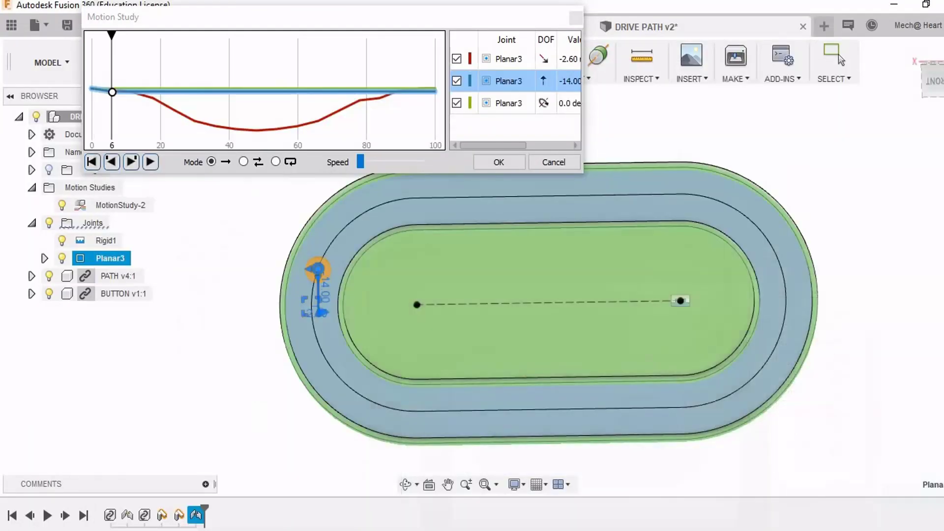
left_click(133, 92)
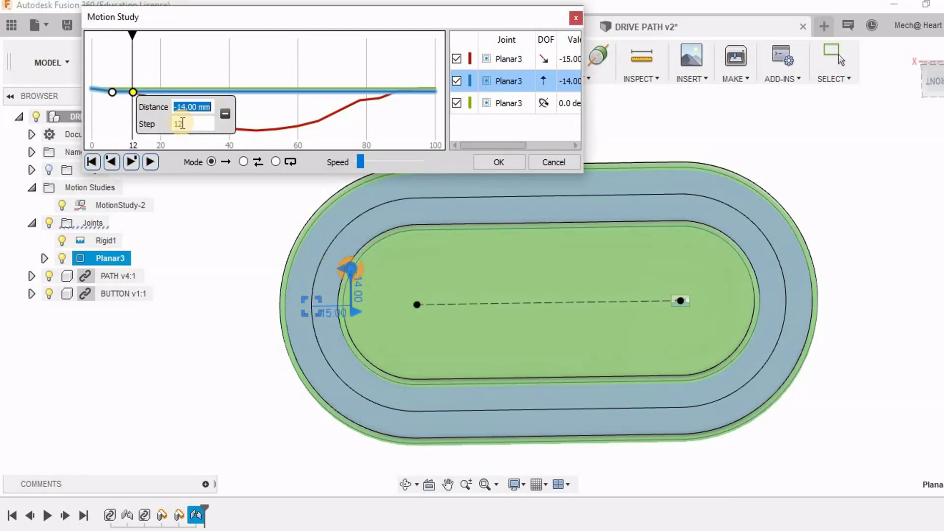
type("-32")
key("Return")
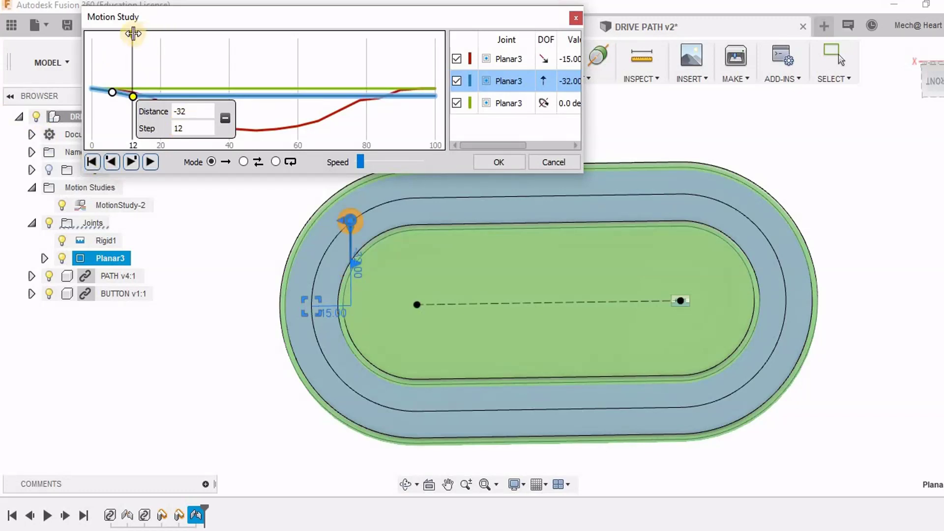
mouse_move(116, 32)
left_mouse_down()
mouse_move(95, 25)
mouse_move(146, 31)
mouse_move(133, 32)
left_mouse_up()
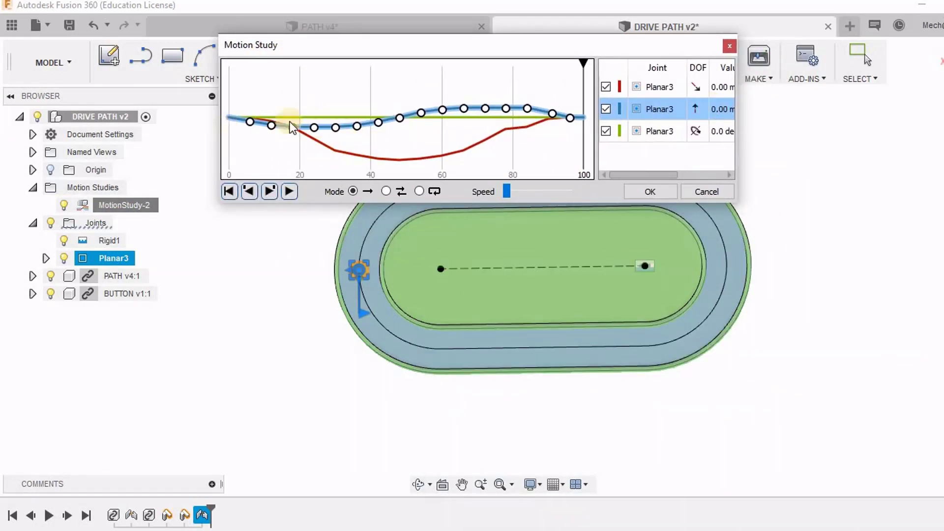
Play the motion study in loop mode at a slightly reduced speed and accept the study.
left_click(420, 191)
middle_click_drag(534, 382, 514, 461)
left_click(290, 192)
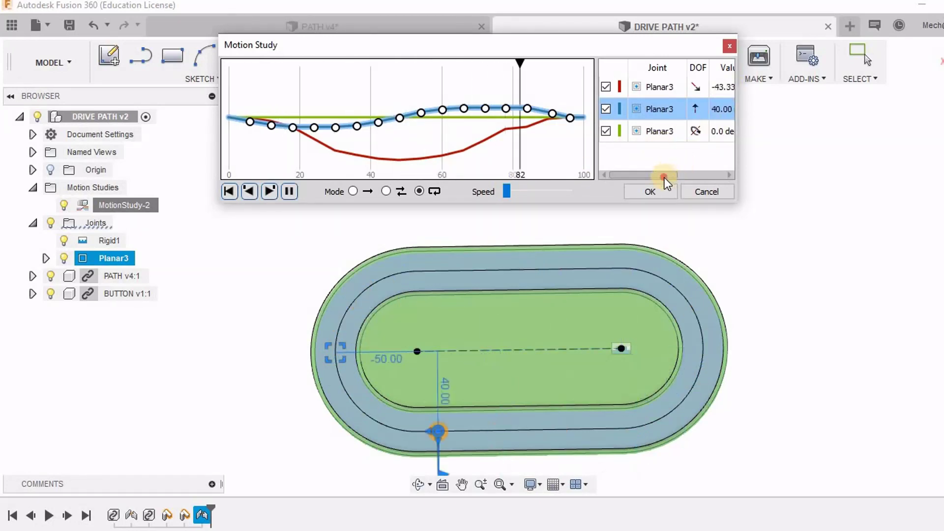
left_click_drag(674, 177, 707, 179)
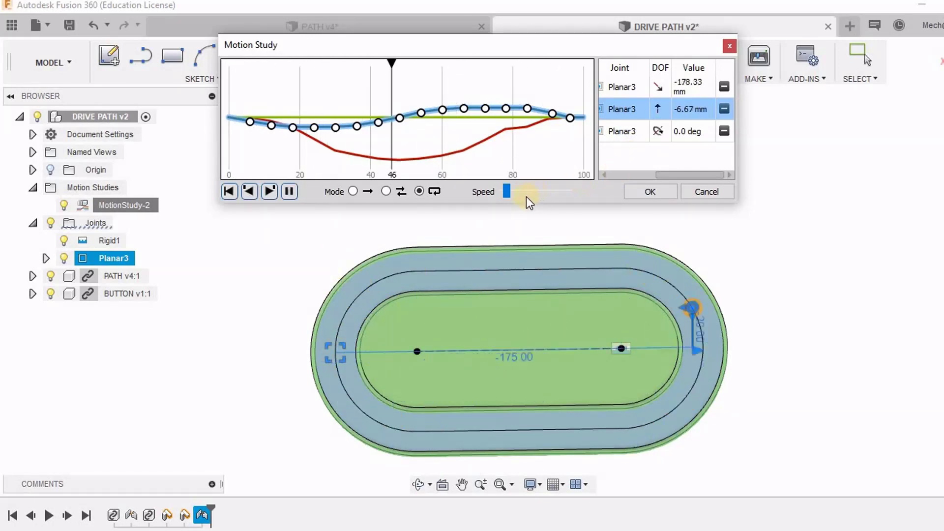
left_click_drag(507, 193, 480, 195)
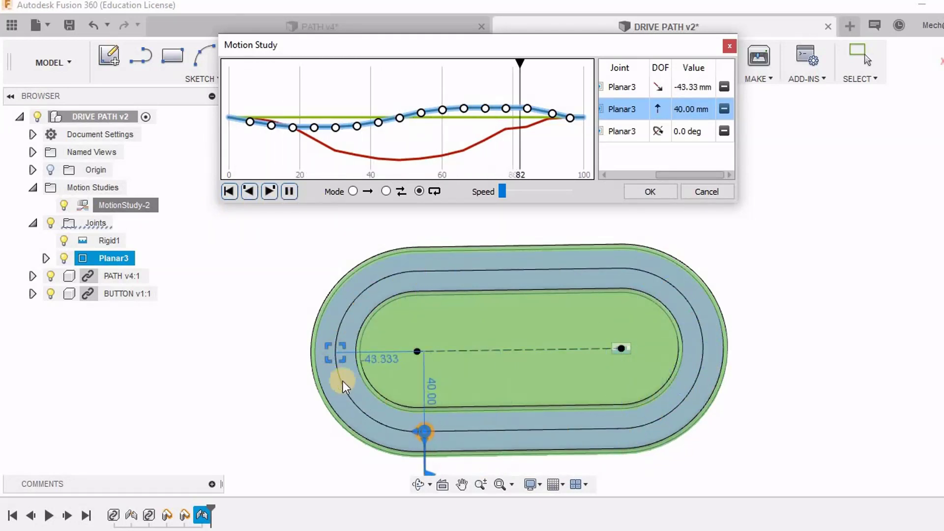
left_click(671, 194)
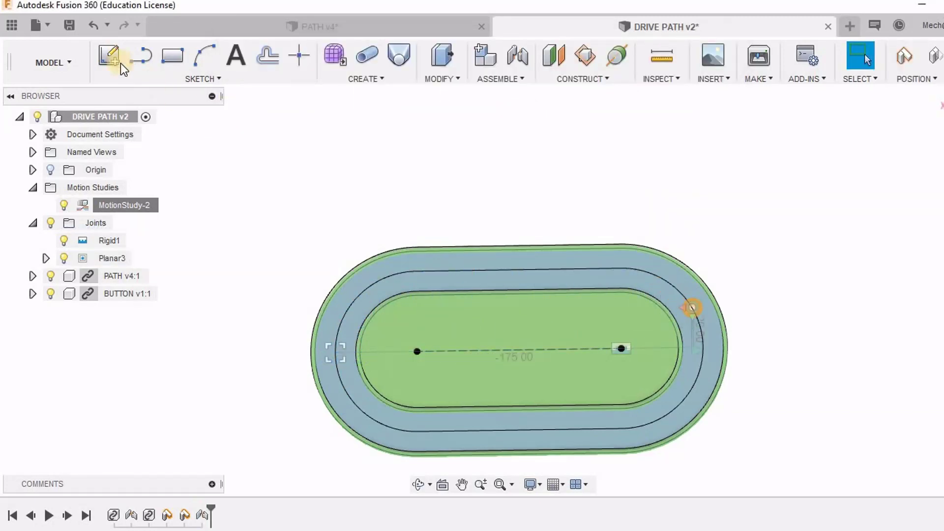